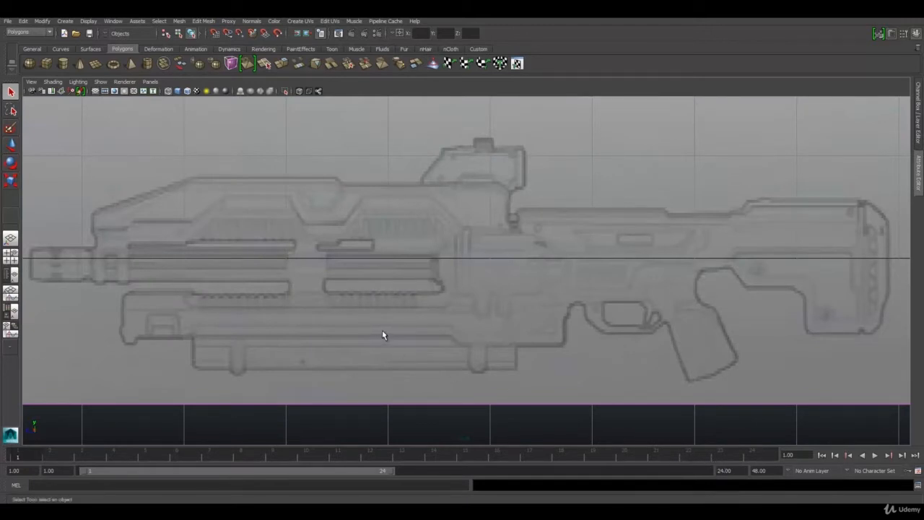
- Show the rifle model in a full-size perspective view with textured shading and inspect it from its side
key("space")
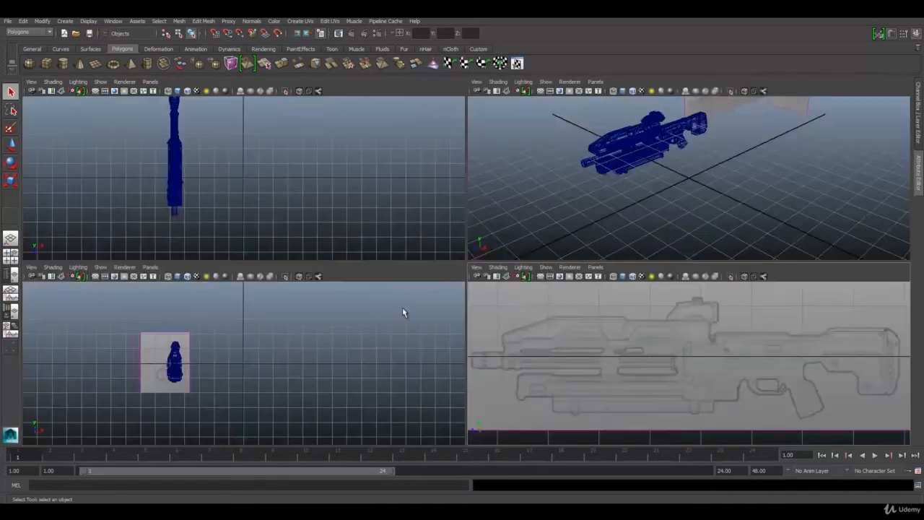
key("space")
mouse_move(375, 255)
left_mouse_down("alt")
mouse_move(394, 250)
mouse_move(382, 249)
left_mouse_up("alt")
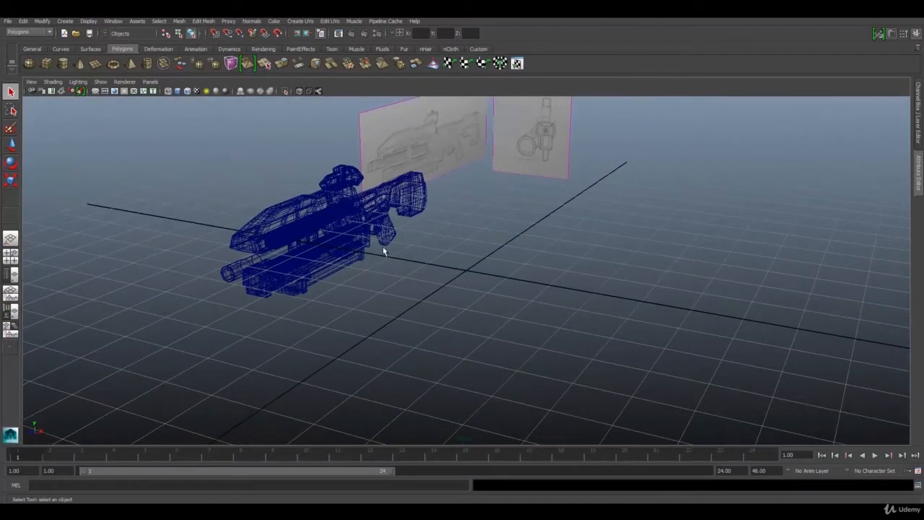
scroll(370, 254, "up", 2)
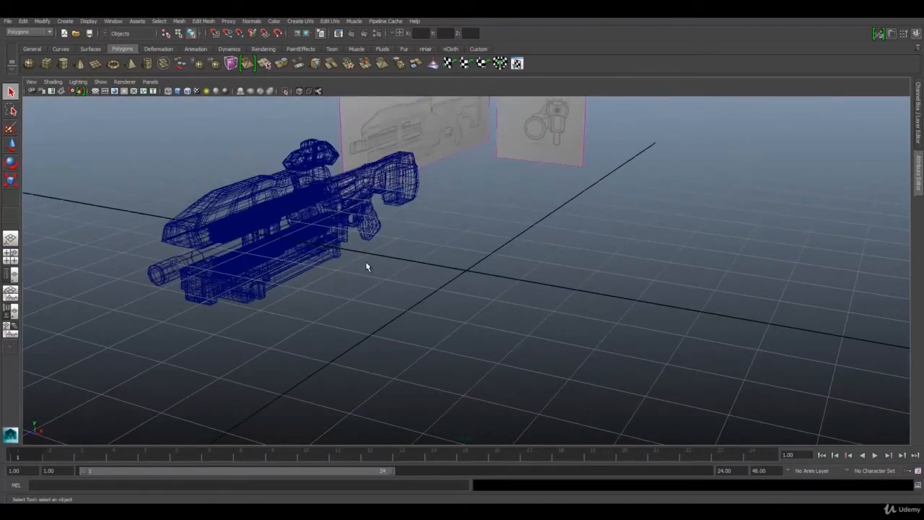
key("6")
left_click_drag(406, 268, 435, 267, "alt")
scroll(296, 213, "up", 2)
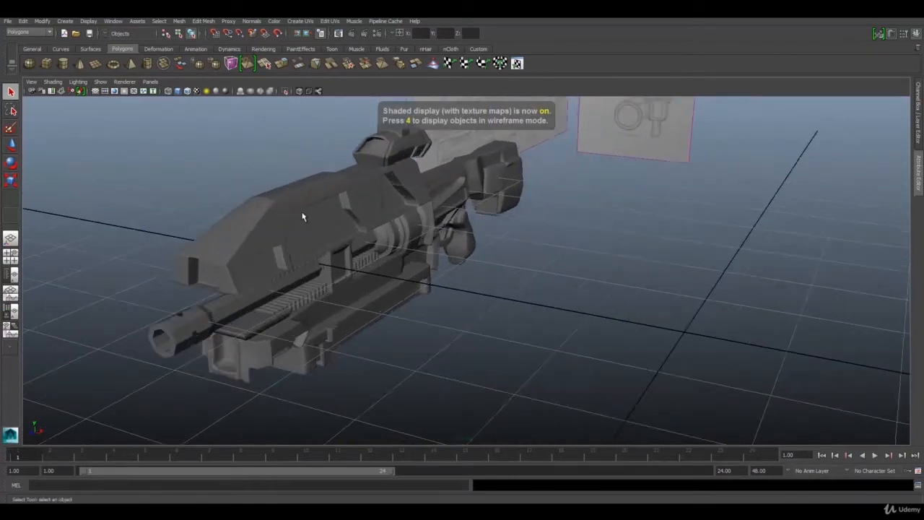
left_click_drag(302, 217, 375, 268, "alt")
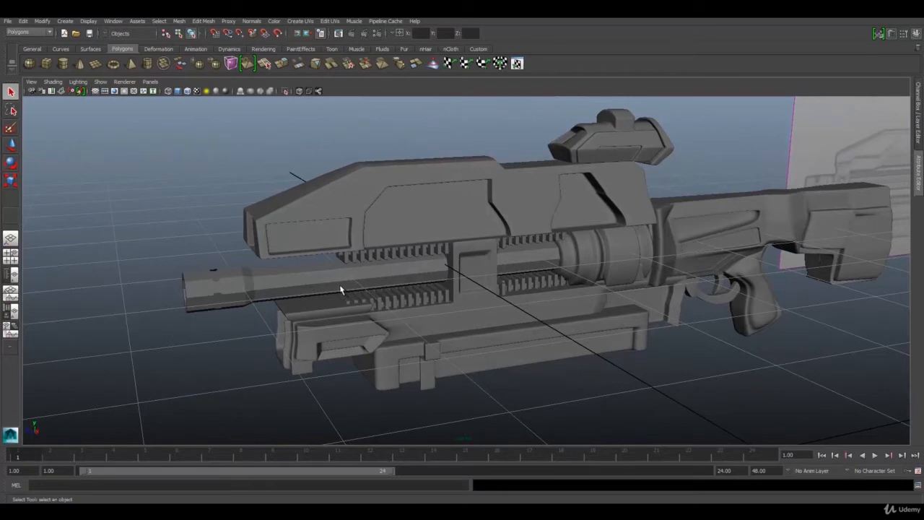
left_click_drag(342, 289, 363, 285, "alt")
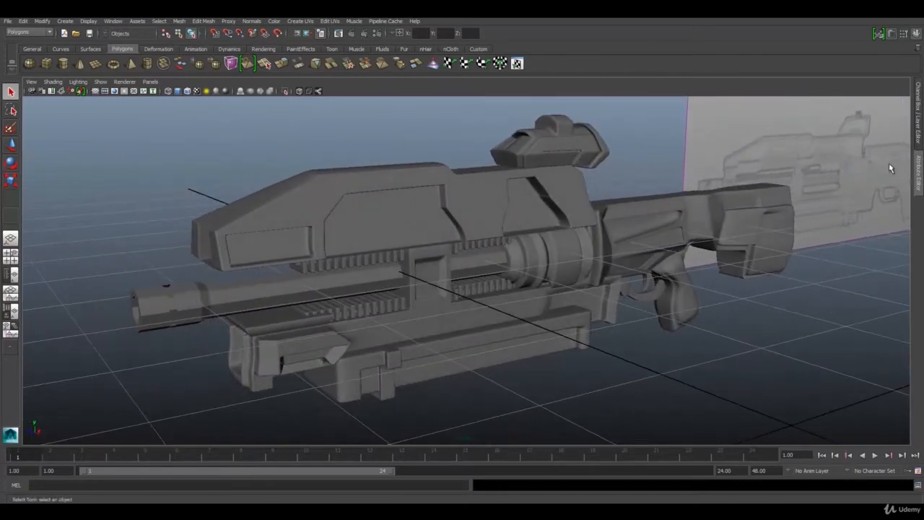
- Select both halves of the rifle's upper housing and rename them top_part___front_sight_
left_click(363, 185)
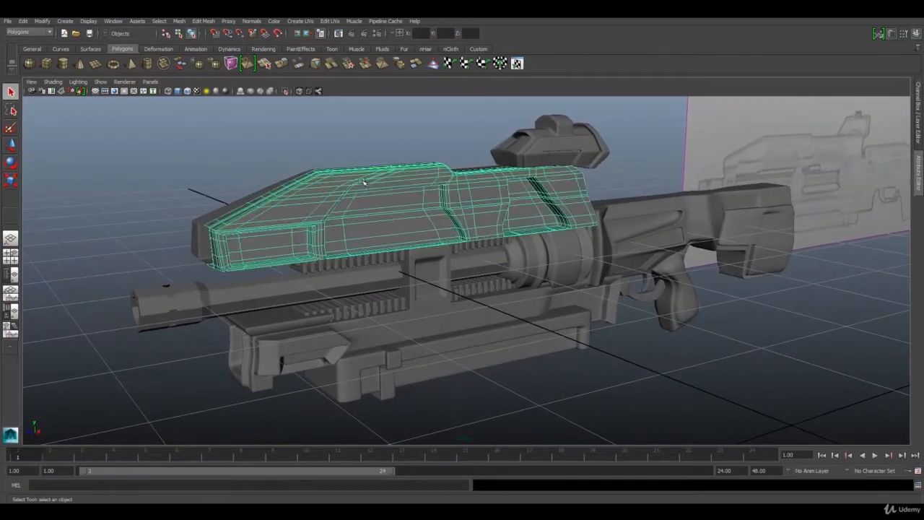
key("w")
key("e")
left_click(270, 191, "shift")
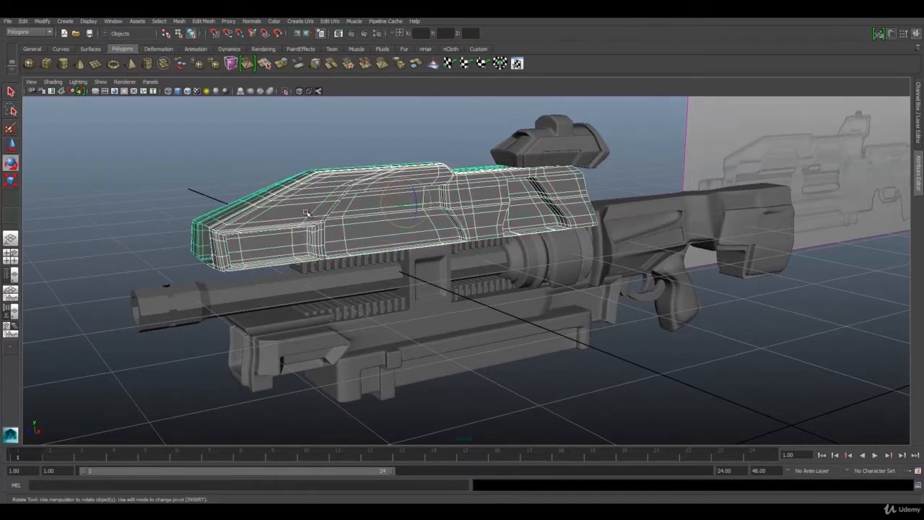
key("w")
left_click(918, 111)
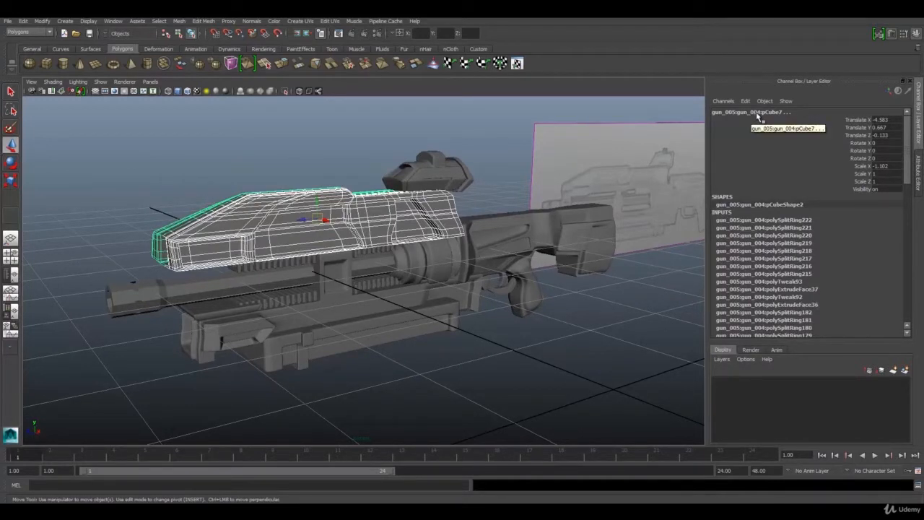
left_click(756, 113)
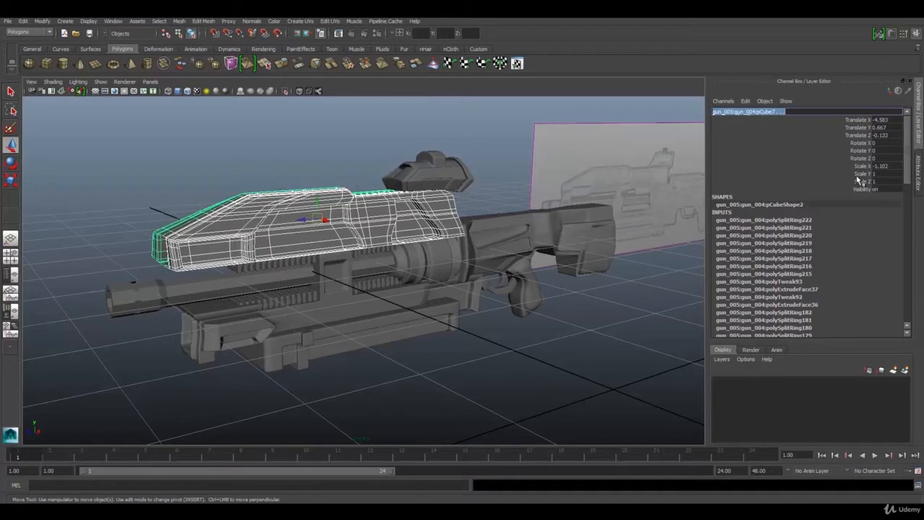
key("BackSpace")
type("top part ( f")
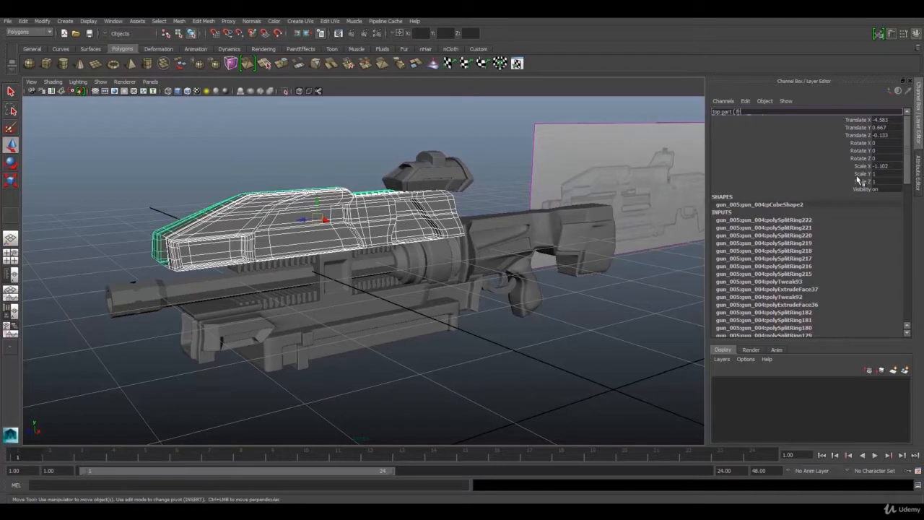
type("ont)_sight")
key("Return")
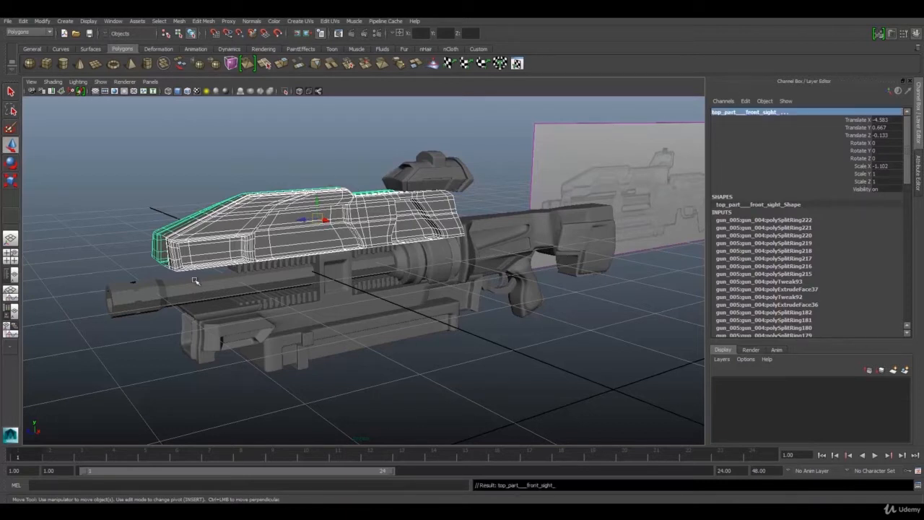
- Rename the long barrel tube as Barrel
left_click(195, 287)
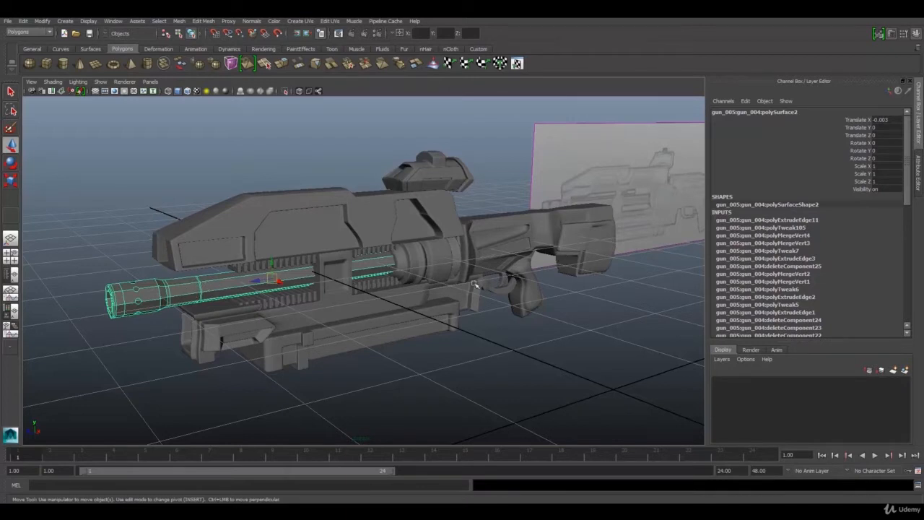
left_click(808, 113)
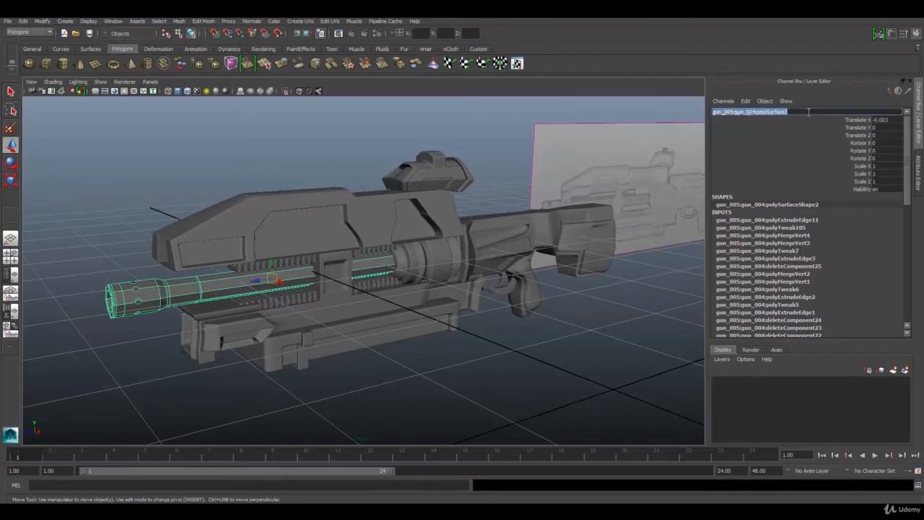
type("Barrel")
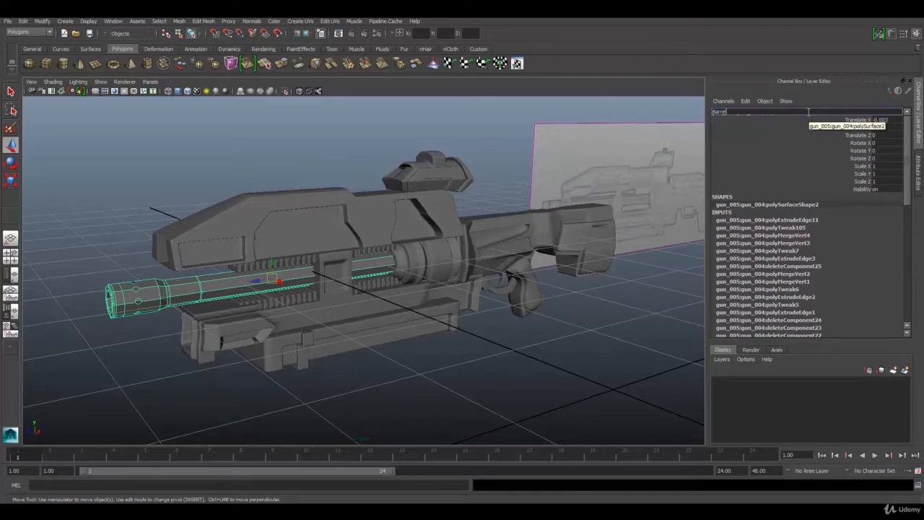
key("Return")
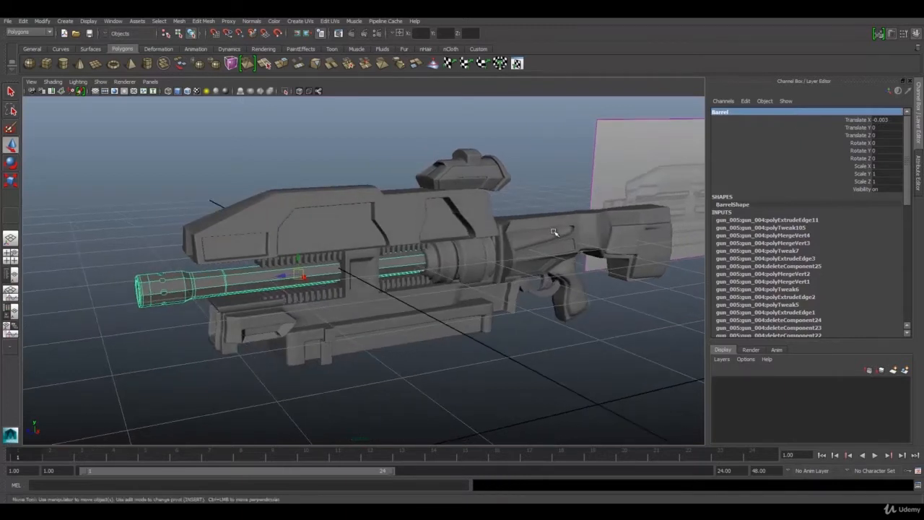
- Rename the rear stock mesh as Recoil_Pad
left_click(553, 231)
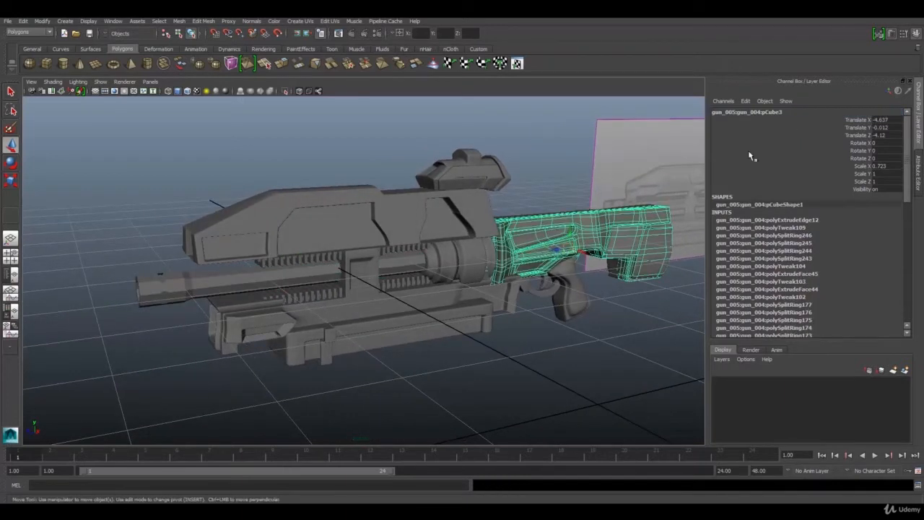
left_click(789, 113)
type("Ba")
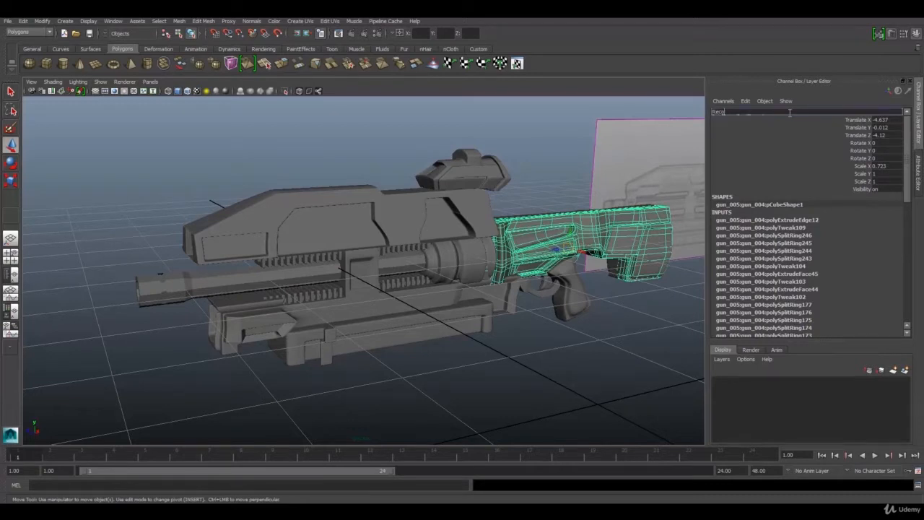
type("coil_Pad")
key("Return")
- Rename the small curved trigger beneath the stock as Trigger
left_click_drag(549, 264, 523, 274, "alt")
middle_click_drag(575, 322, 442, 253, "alt")
right_click_drag(442, 253, 606, 346, "alt")
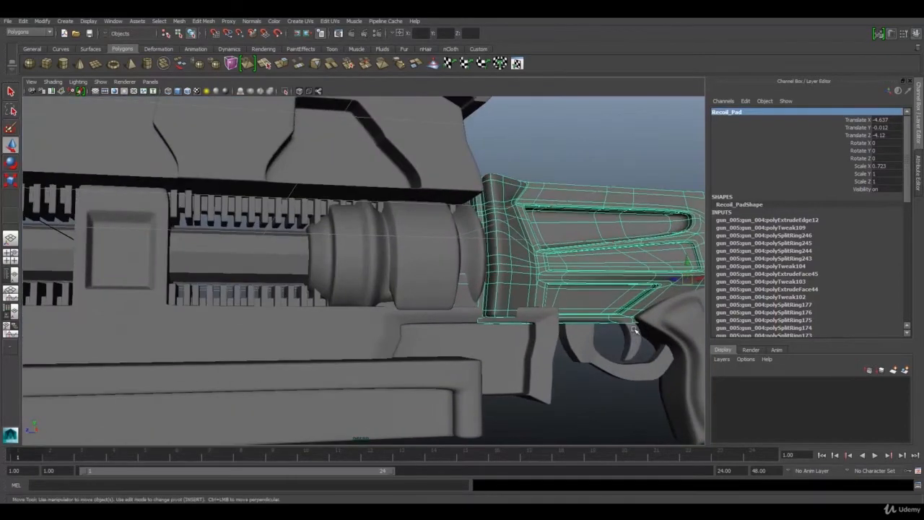
left_click(624, 340)
double_click(785, 109)
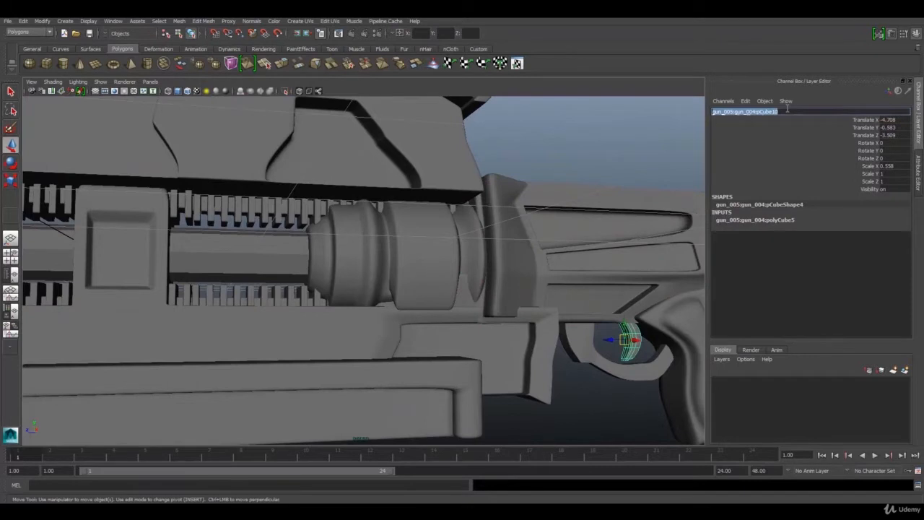
type("Trigger")
- Rename the curved guard around the trigger as Trigger Guard
left_click(583, 340)
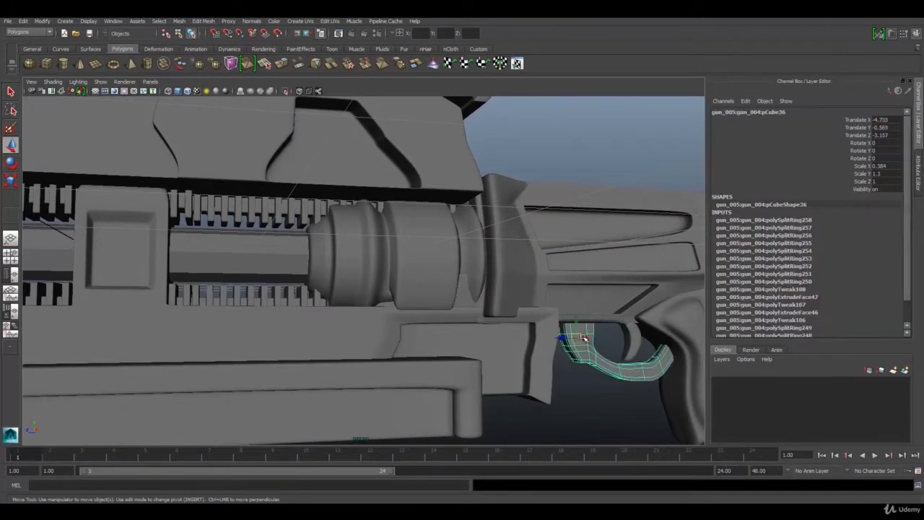
double_click(769, 111)
type("Trigger G")
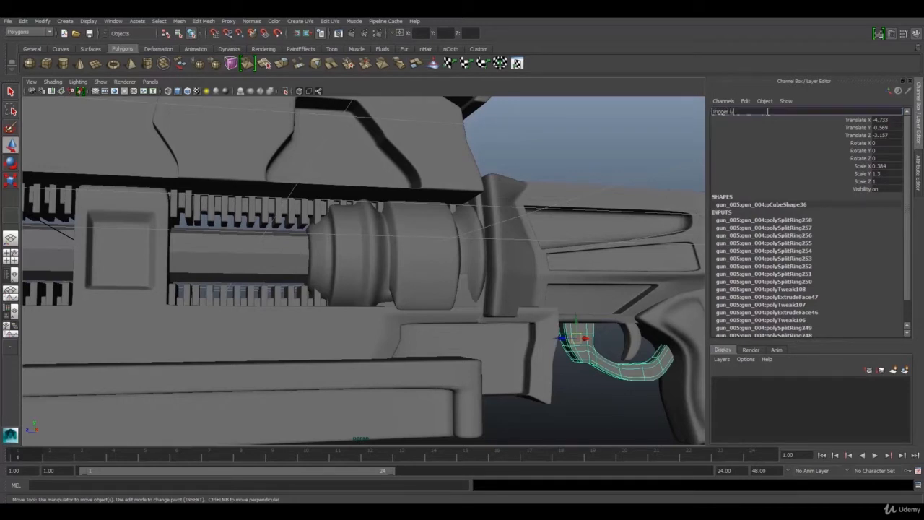
type("uard")
scroll(572, 210, "down", 4)
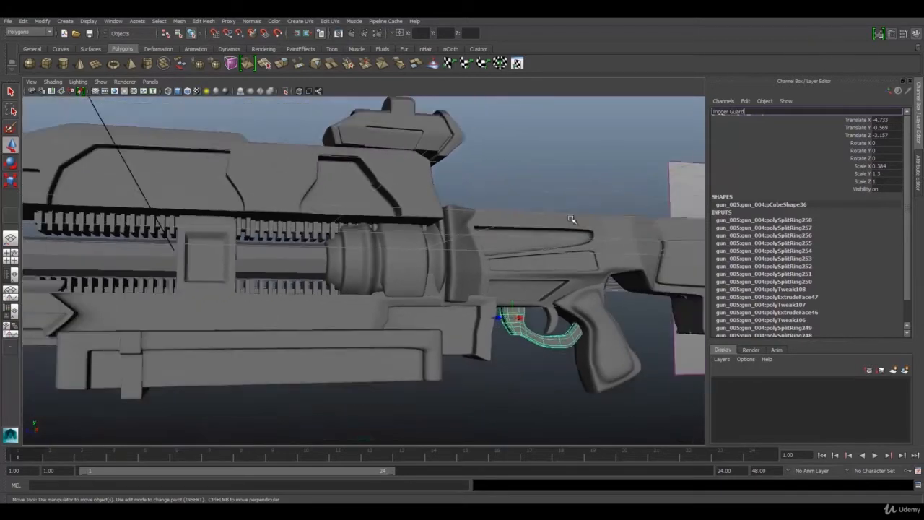
key("Return")
- Rename the pistol grip behind the trigger as Magazine_Cover
left_click(582, 337)
left_click(793, 114)
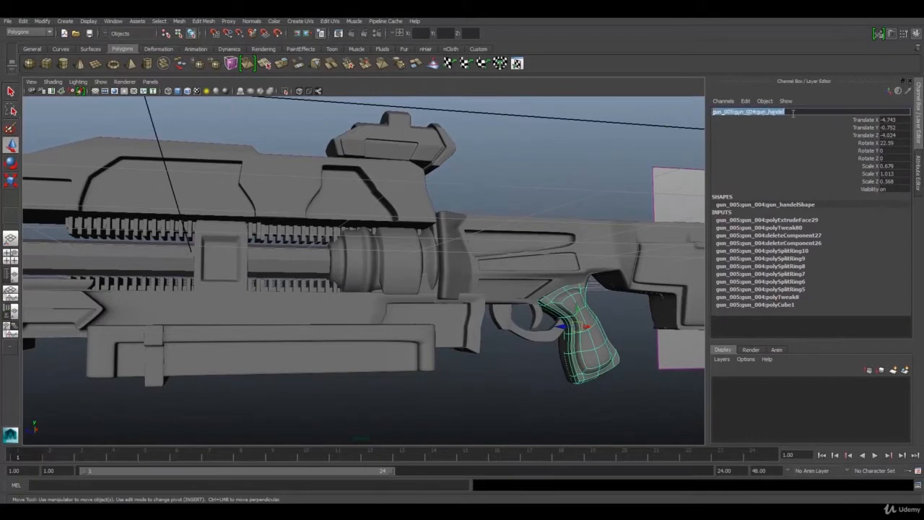
type("Magaz")
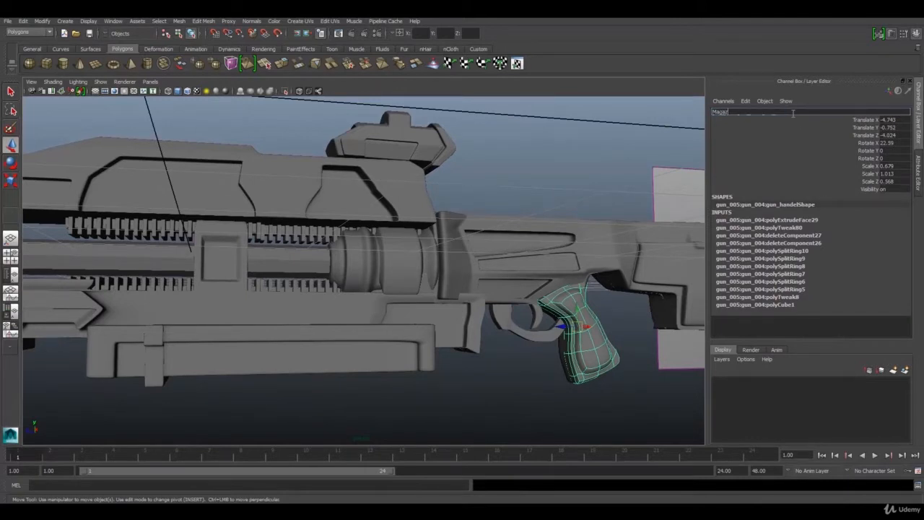
type("ine_")
type(" Cover")
key("Return")
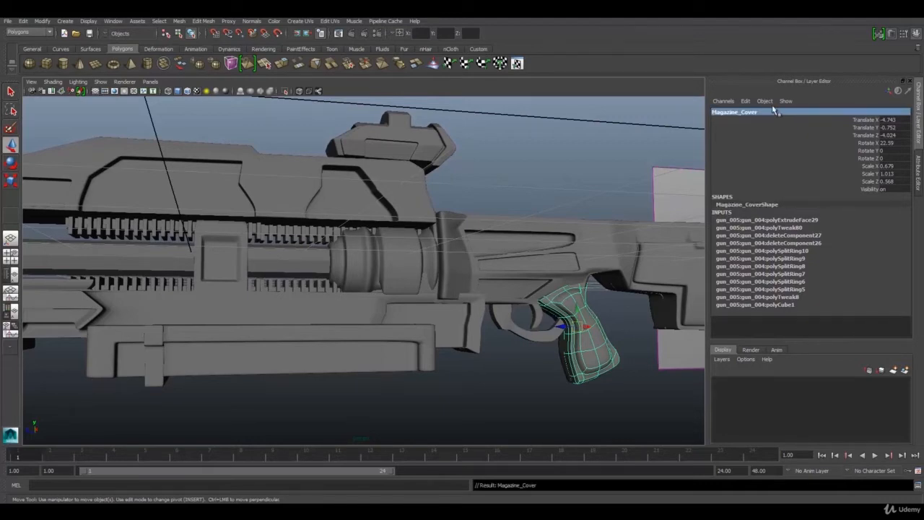
- Rename the scope mounted above the housing as Eye Piece
left_click(422, 130)
left_click_drag(422, 130, 668, 387, "alt")
double_click(762, 113)
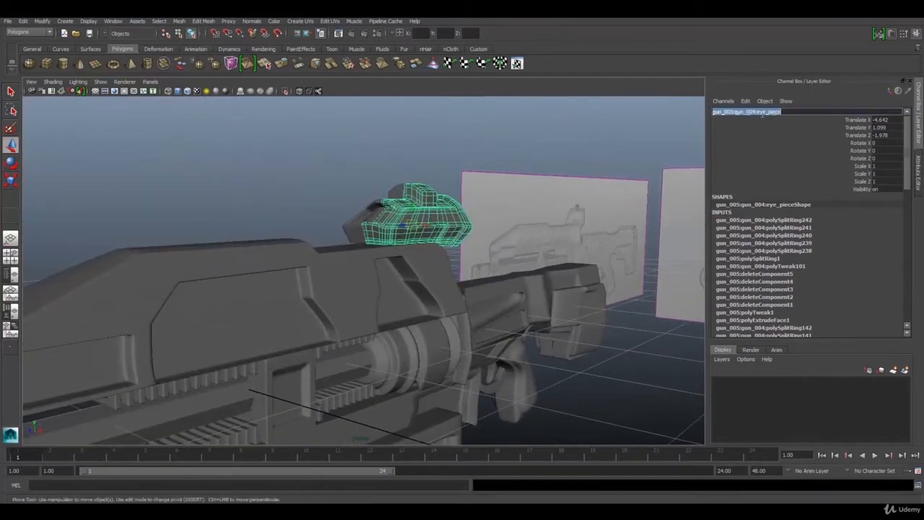
type("Eye_Piece")
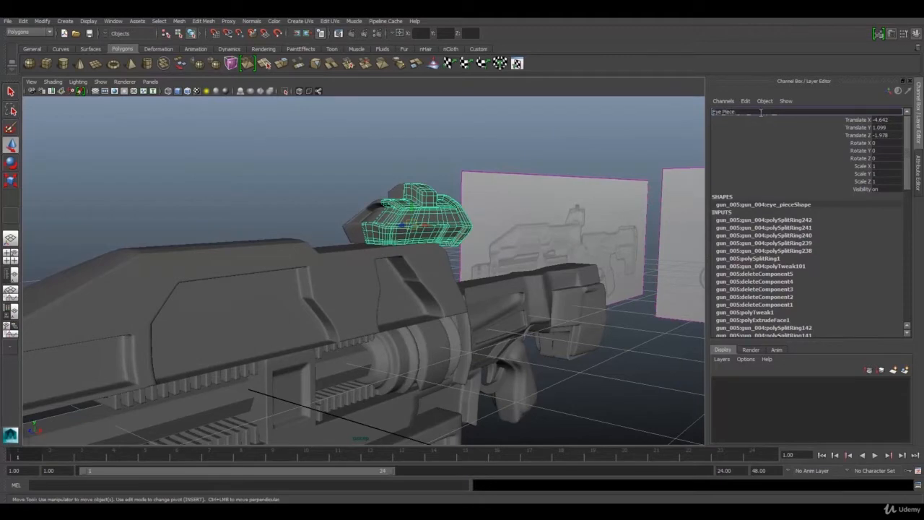
- Rename the long lower body beneath the barrel, including its upright block, as Fore_end
scroll(340, 281, "down", 6)
left_click_drag(341, 282, 411, 278, "alt")
middle_click_drag(411, 285, 462, 267, "alt")
left_click(425, 302)
left_click_drag(426, 301, 436, 308, "alt")
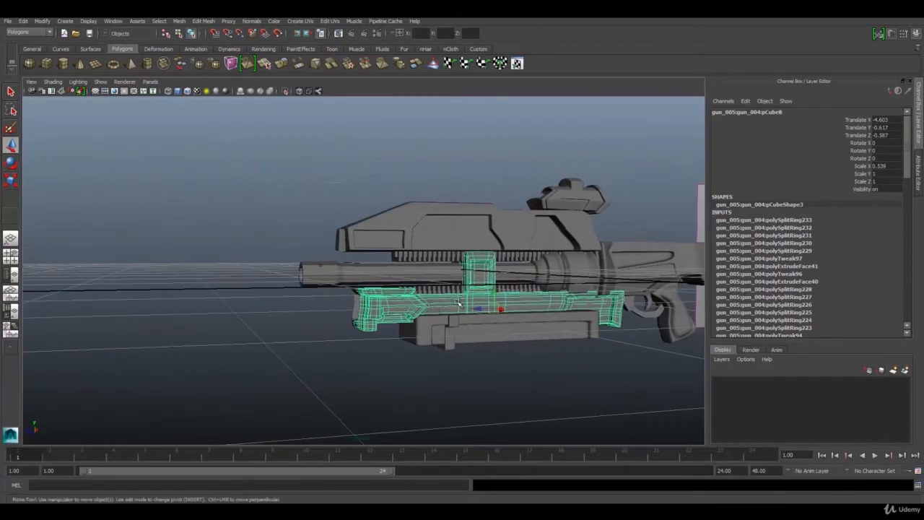
middle_click_drag(457, 303, 400, 284, "alt")
scroll(395, 288, "up", 10)
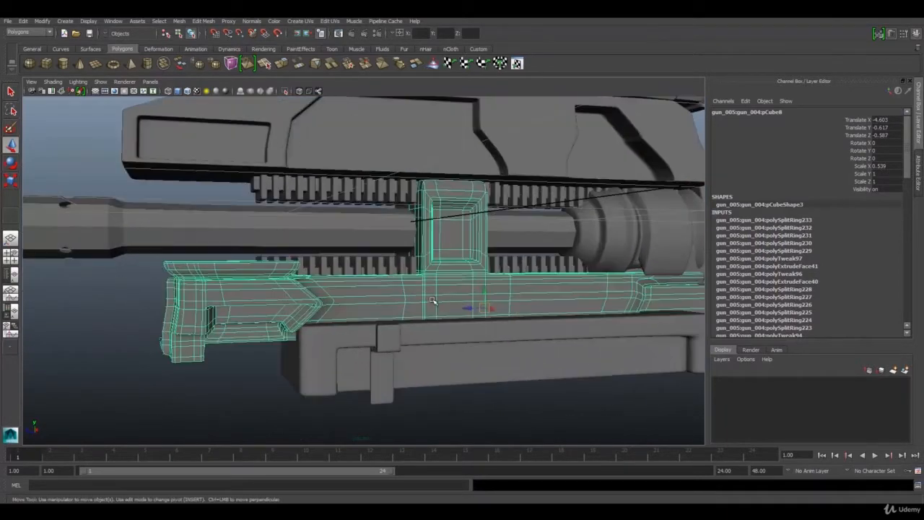
middle_click_drag(535, 271, 438, 282, "alt")
left_click(750, 112)
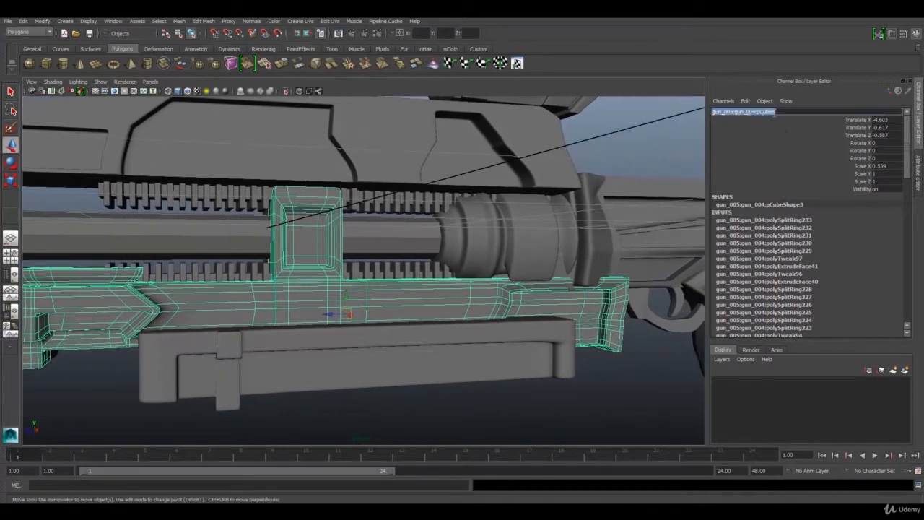
type("Fi")
type("re-end")
key("Return")
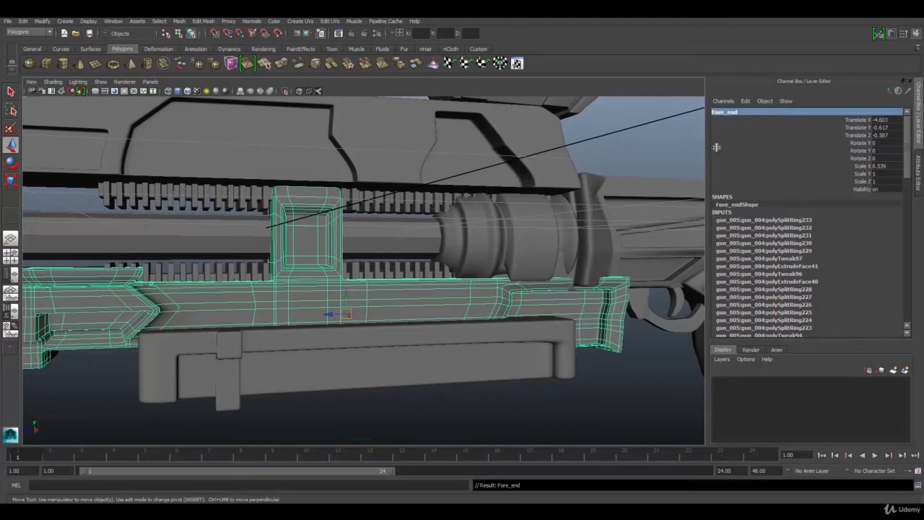
- Rename the bar hanging under the fore-end as Lower_Handel
left_click(362, 356)
left_click(790, 113)
type("L")
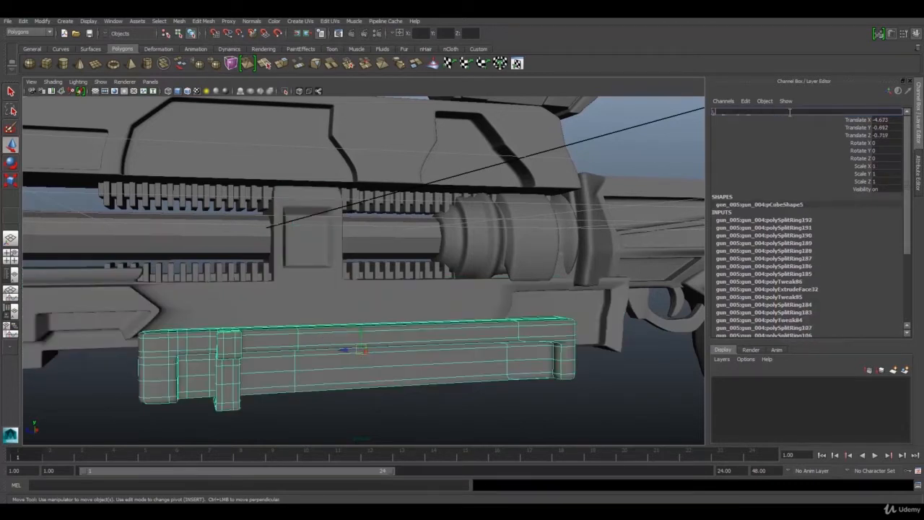
type("ower")
type(" HAnder")
key("BackSpace")
key("BackSpace")
key("BackSpace")
key("BackSpace")
type("an")
type("dle")
key("Return")
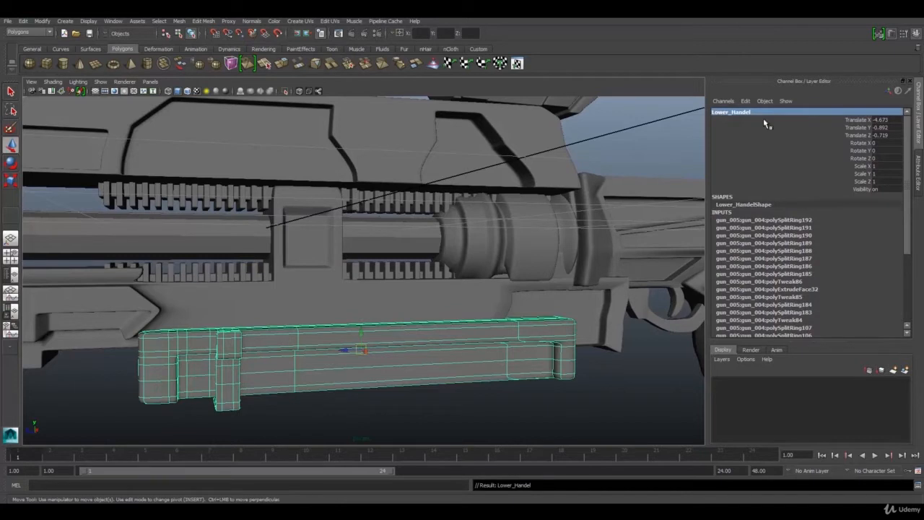
- Rename the rounded cylindrical part at the rear end of the barrel as repulsion
left_click(477, 224)
left_click(783, 113)
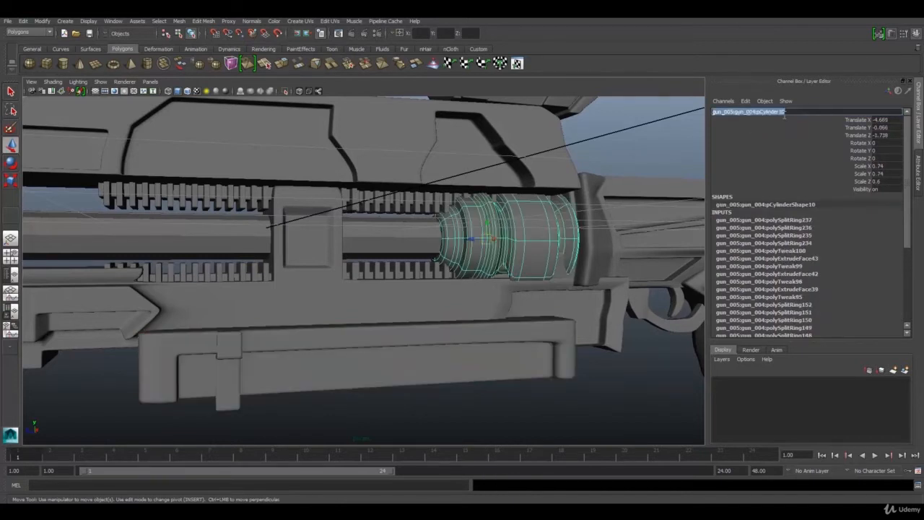
key("BackSpace")
type("repulsion")
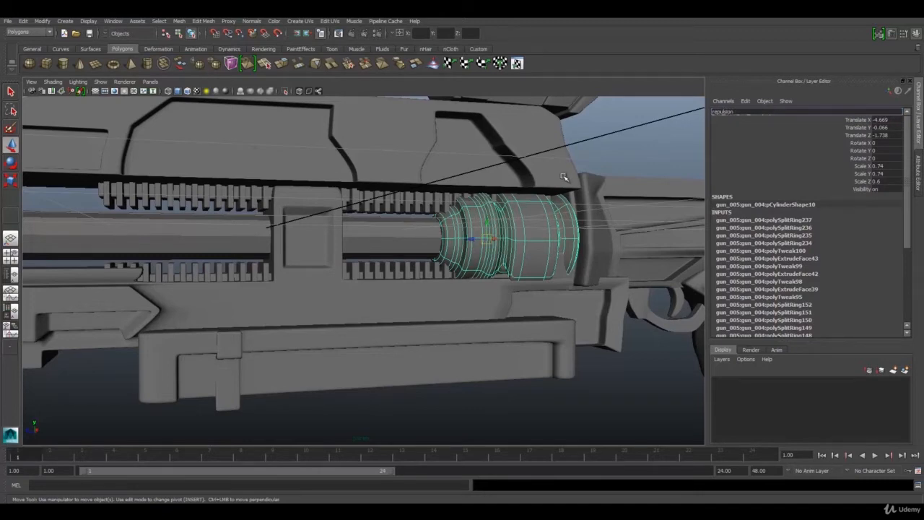
- Group the four ridged strips running above and below the barrel
scroll(610, 157, "down", 3)
scroll(610, 157, "down", 5)
mouse_move(364, 230)
left_mouse_down("alt")
mouse_move(428, 241)
mouse_move(356, 232)
left_mouse_up("alt")
left_click(322, 244)
scroll(374, 226, "up", 5)
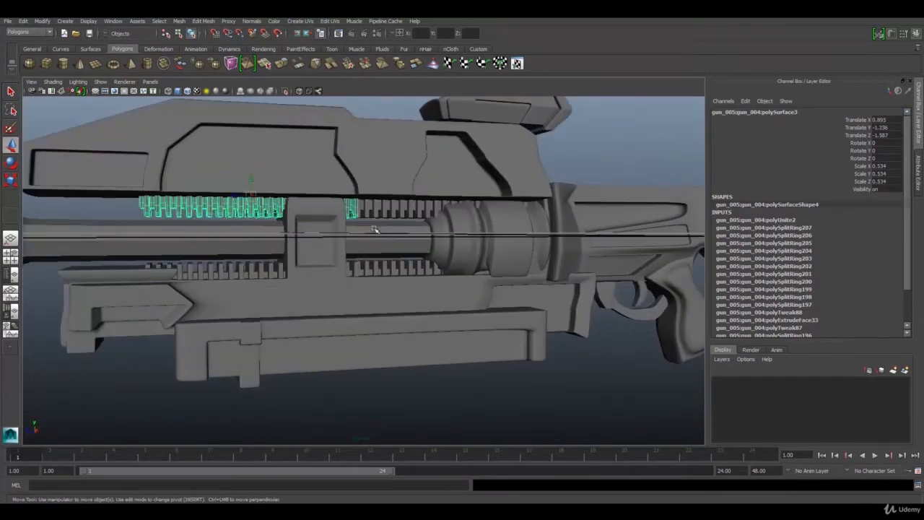
left_click(372, 212, "shift")
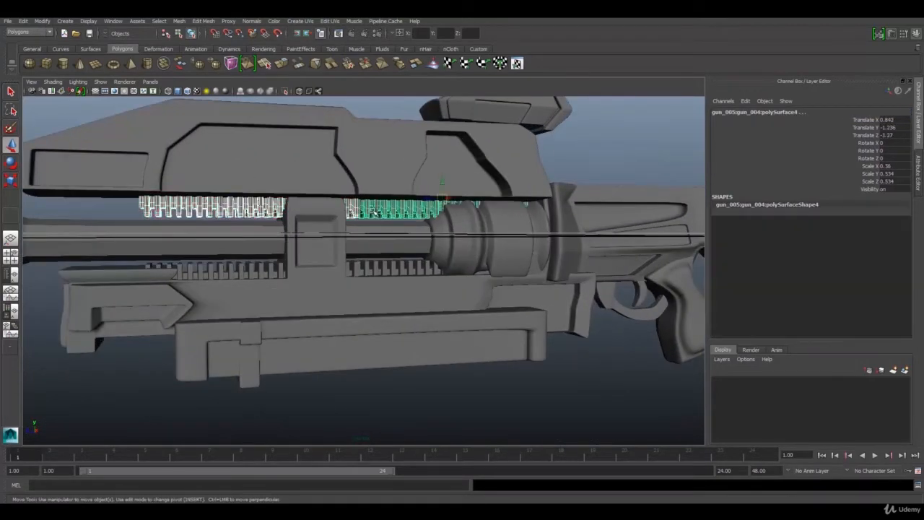
left_click(365, 268, "shift")
left_click(254, 271, "shift")
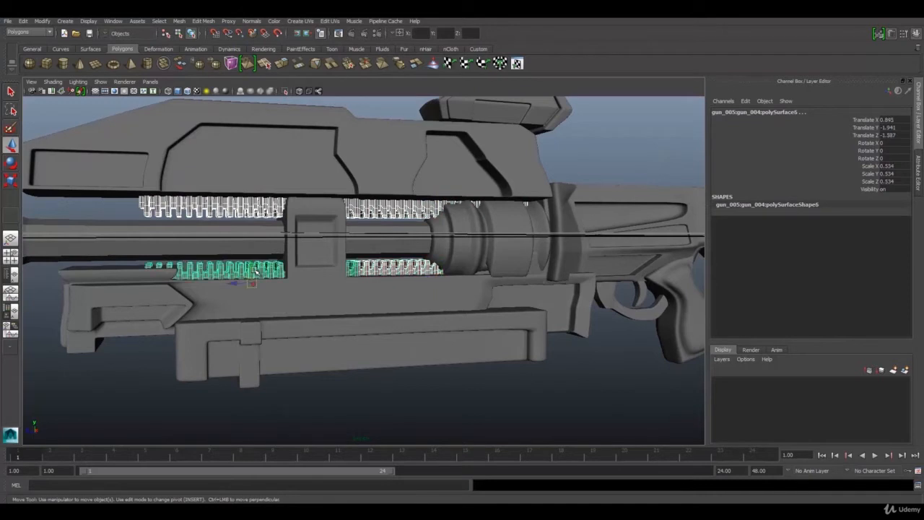
left_click_drag(284, 288, 289, 275, "alt")
left_click(370, 208, "shift")
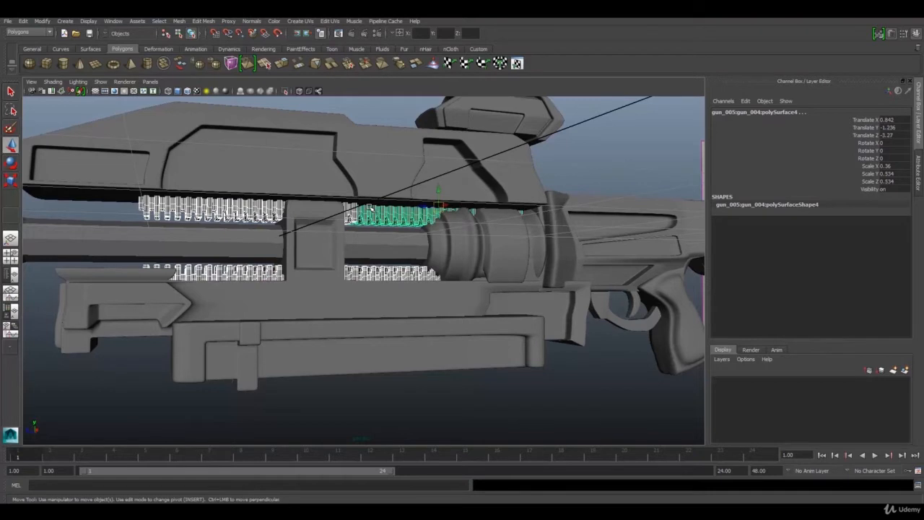
key("ctrl+g")
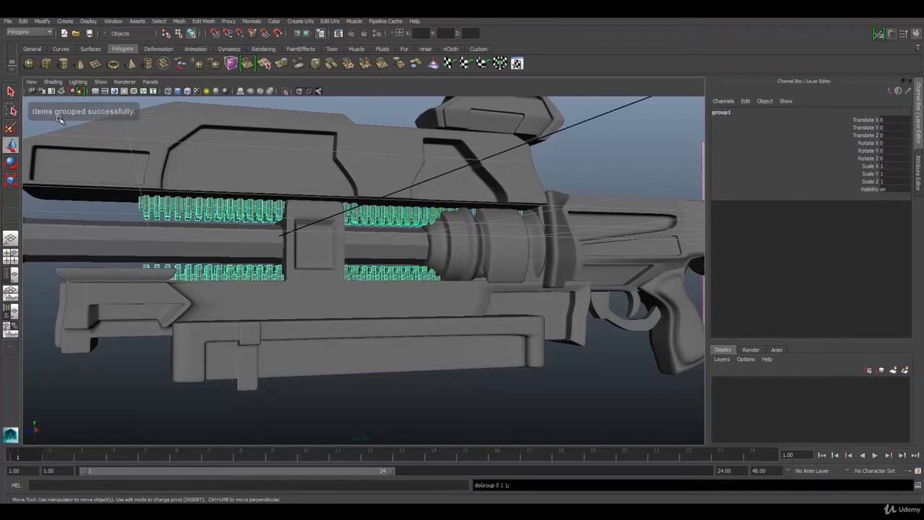
- Rename the group of ridged strips as Barrel_bottom
double_click(718, 113)
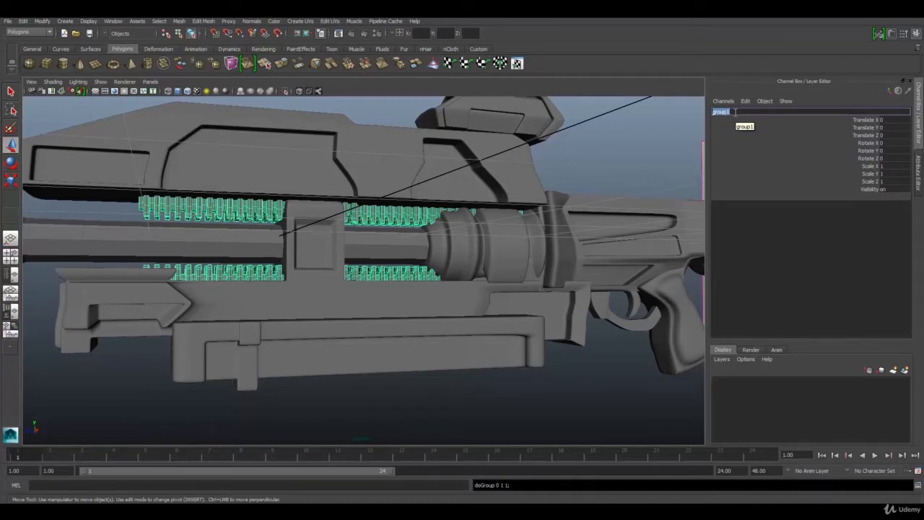
type("R")
type("arre")
type("l bo")
key("Return")
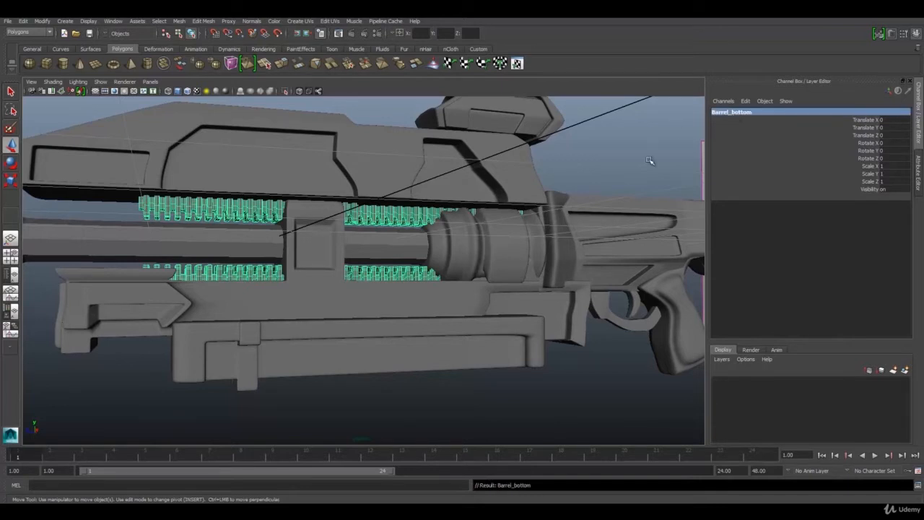
- Select all parts of the rifle, leaving out the reference image planes
key("f")
mouse_move(403, 273)
left_mouse_down("alt")
mouse_move(433, 289)
mouse_move(404, 285)
mouse_move(449, 295)
mouse_move(412, 284)
mouse_move(421, 310)
mouse_move(449, 299)
mouse_move(287, 266)
mouse_move(310, 264)
mouse_move(250, 280)
mouse_move(415, 276)
left_mouse_up("alt")
left_click(450, 298)
middle_click_drag(415, 276, 344, 256, "alt")
right_click_drag(344, 256, 307, 209, "alt")
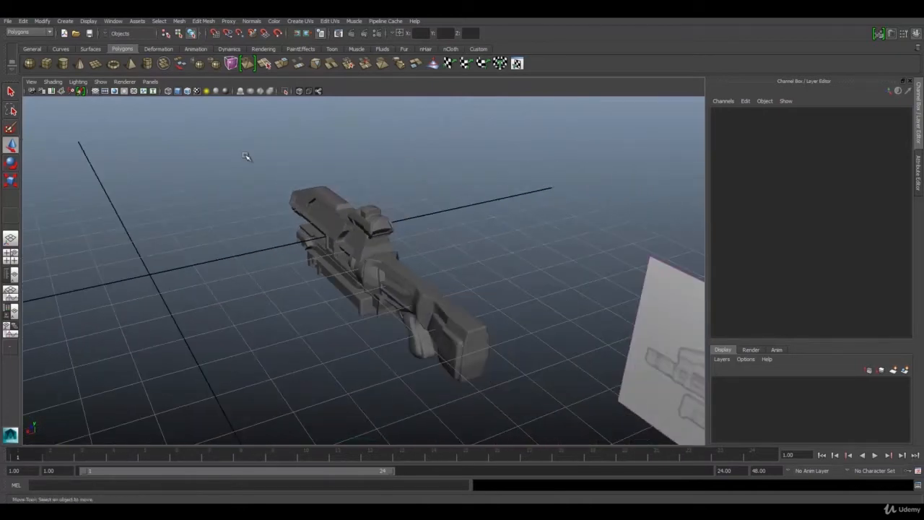
left_click_drag(245, 155, 530, 394)
left_click_drag(412, 361, 288, 236, "alt")
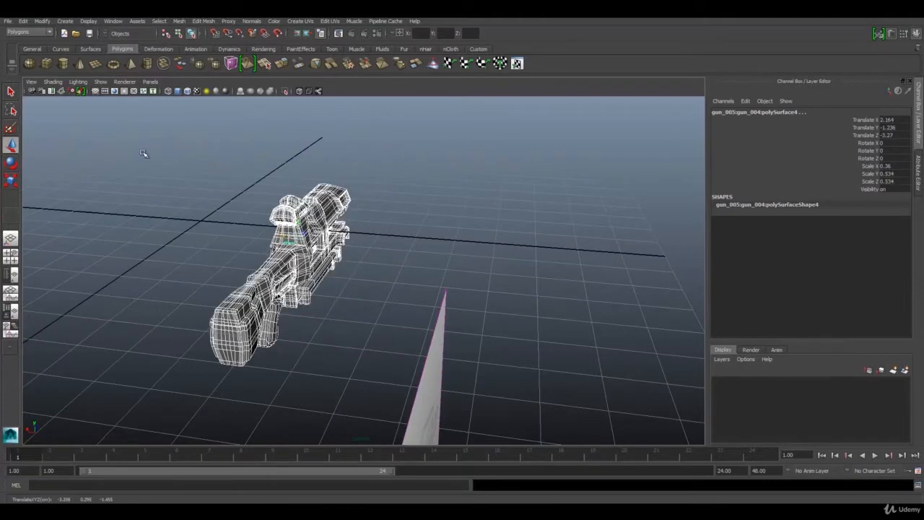
left_click_drag(128, 182, 162, 126, "alt")
- Open the Outliner, enlarge it, and review the names of the selected rifle parts
left_click(112, 22)
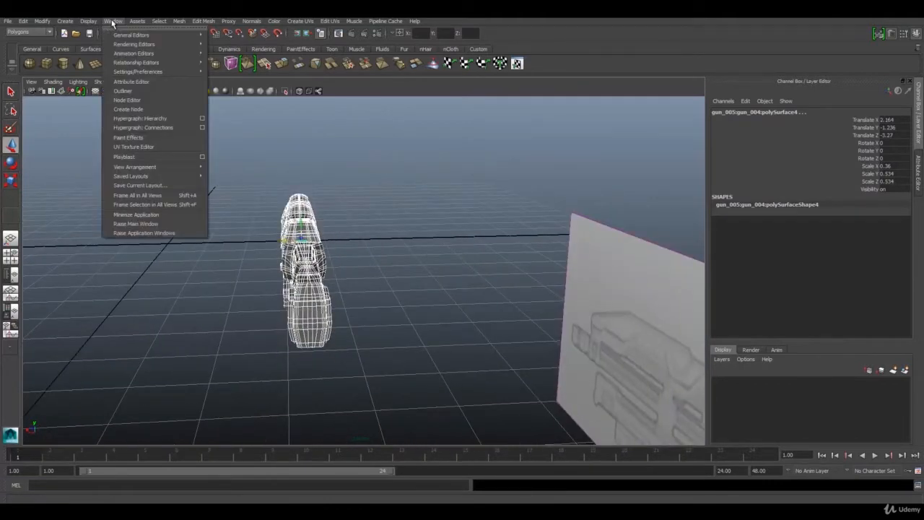
left_click(124, 90)
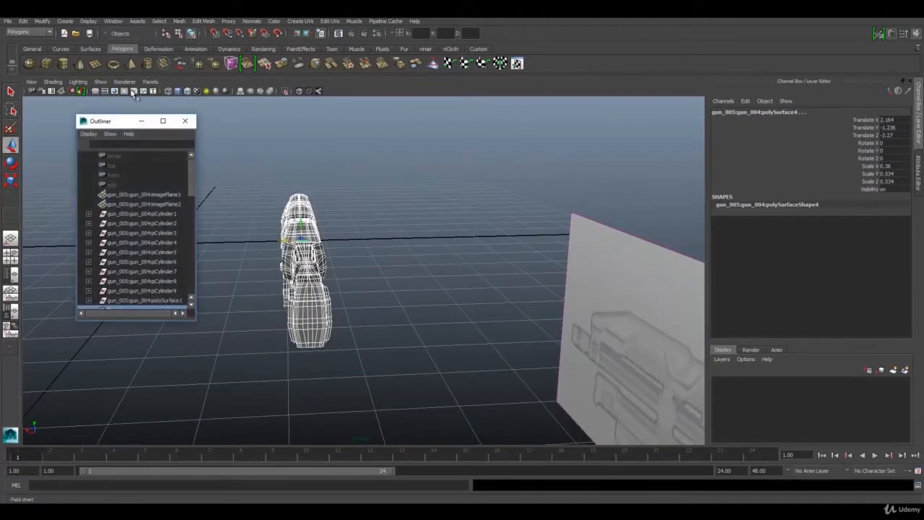
left_click_drag(110, 123, 91, 121)
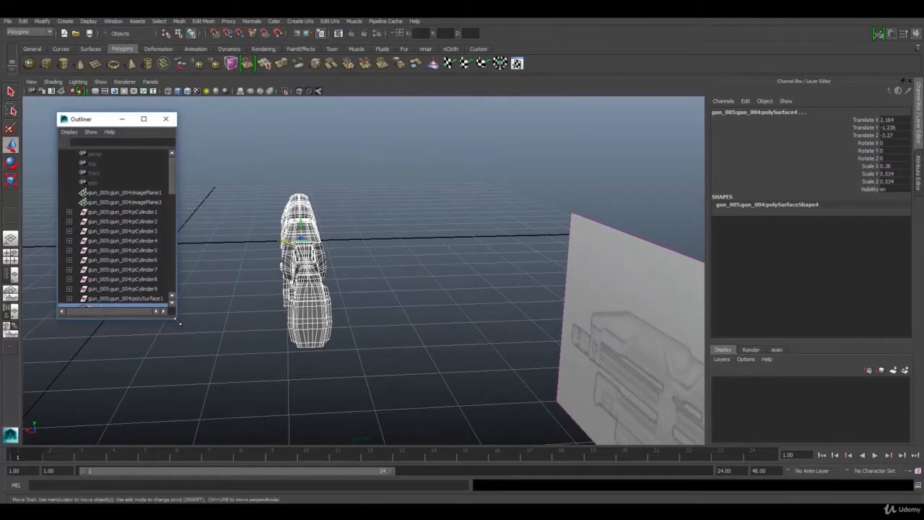
left_click_drag(179, 323, 271, 451)
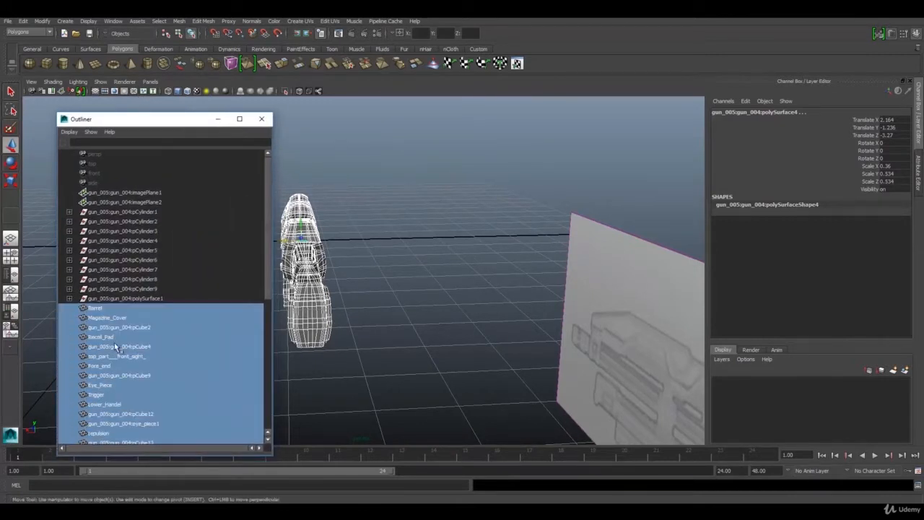
scroll(132, 322, "down", 8)
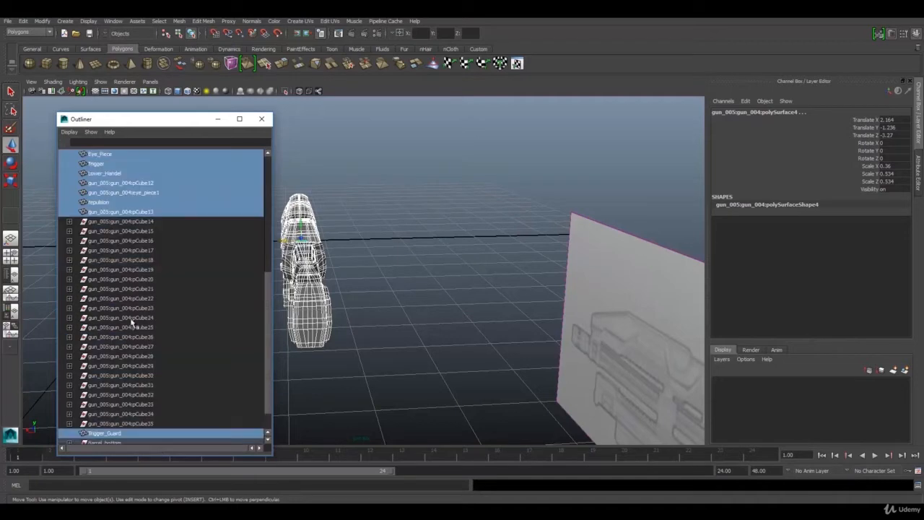
scroll(135, 317, "up", 8)
- Select the complete rifle in the viewport and combine all its parts into one group
left_click_drag(348, 300, 462, 298, "alt")
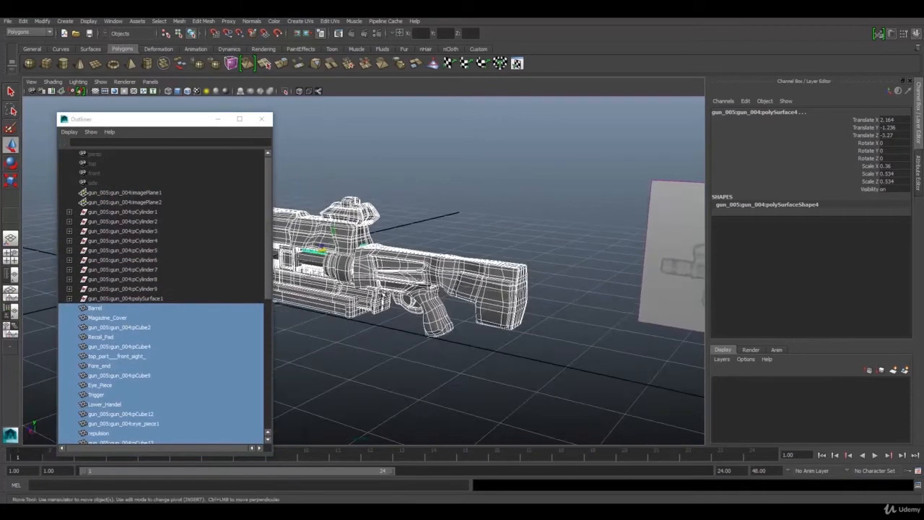
middle_click_drag(375, 289, 473, 308, "alt")
left_click(282, 200)
left_click_drag(290, 201, 652, 394)
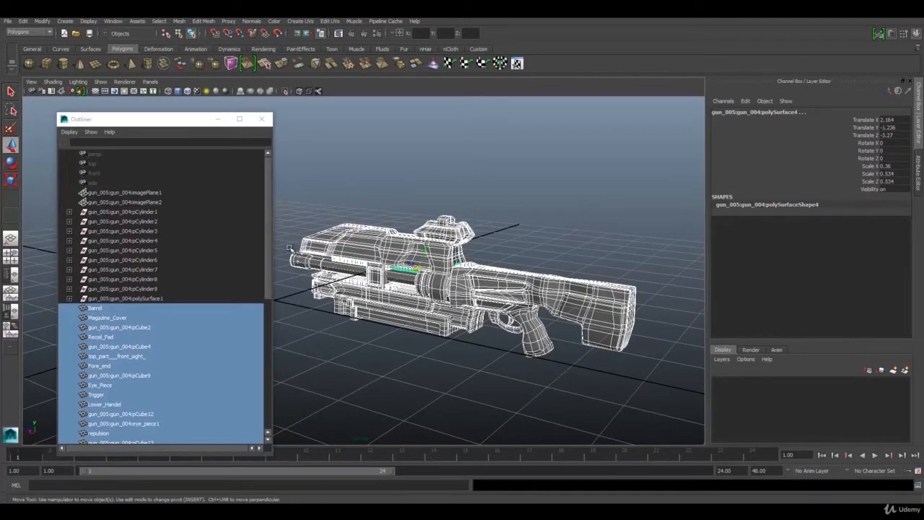
key("ctrl+g")
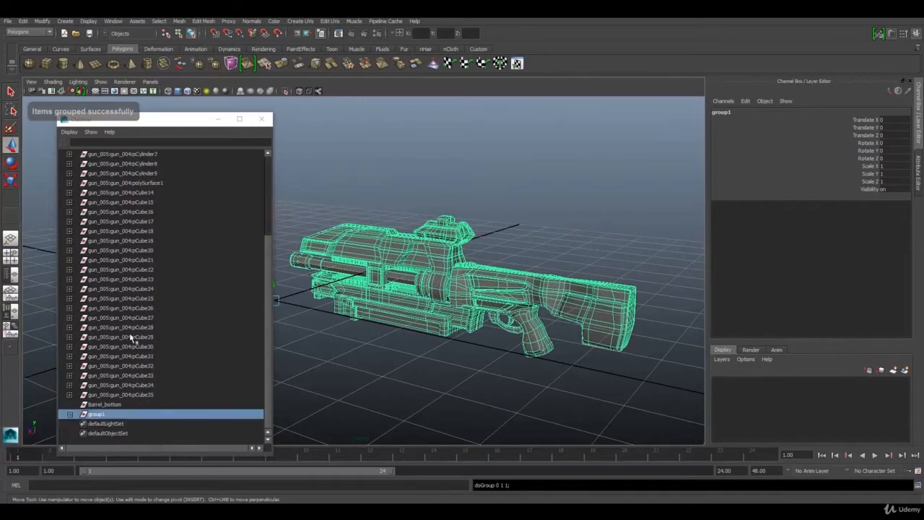
- Rename the whole-rifle group as Futuristic_Gun and close the Outliner
double_click(95, 414)
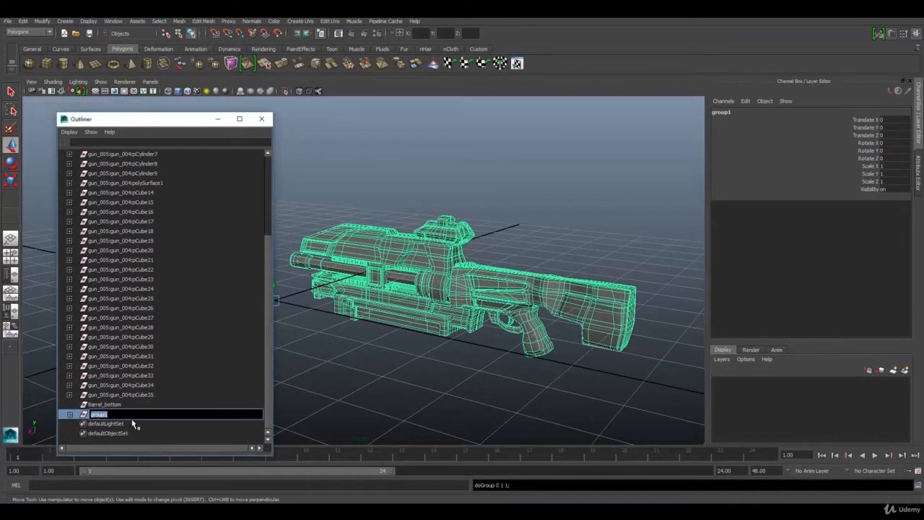
type("Futuristic_Gun")
key("Return")
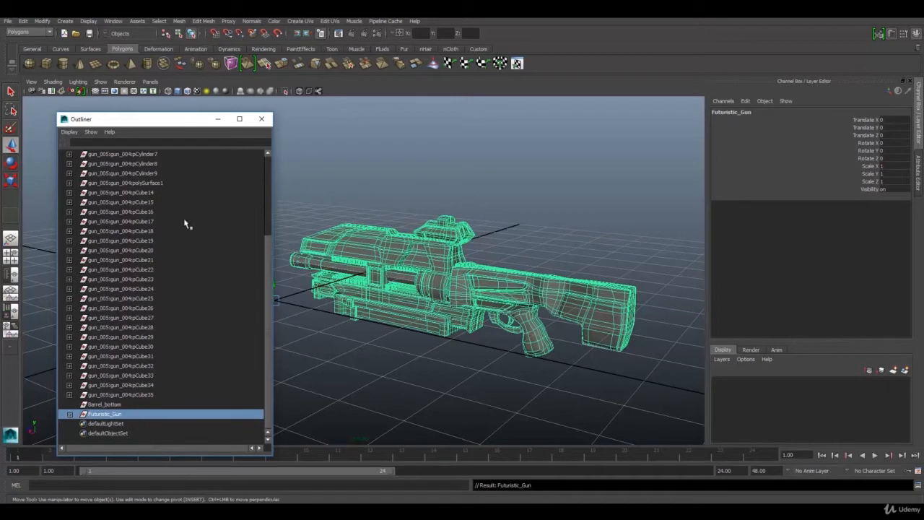
left_click(261, 119)
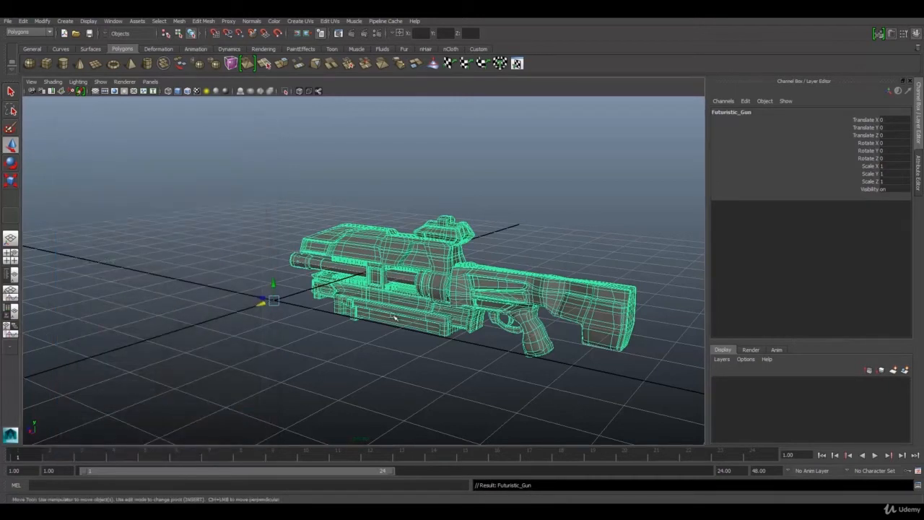
- Select every part of the rifle and delete its construction history
left_click_drag(379, 333, 456, 330, "alt")
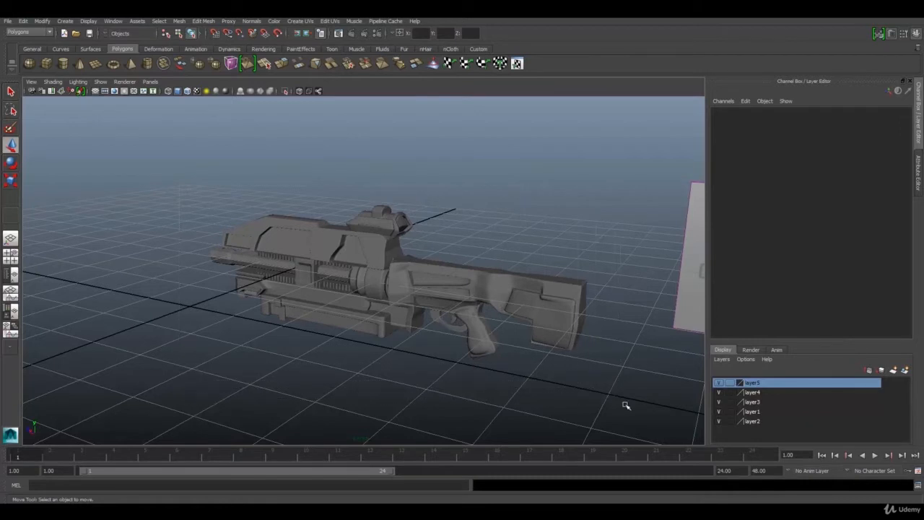
left_click_drag(179, 187, 626, 406)
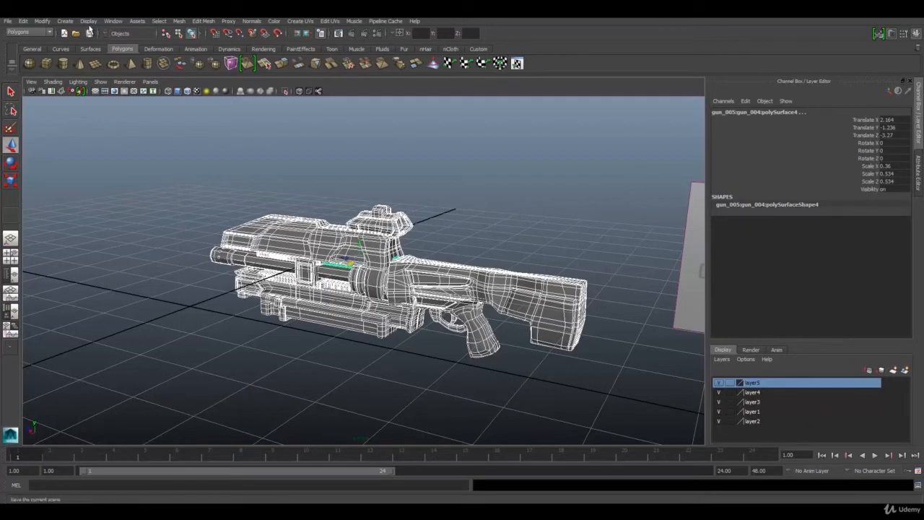
left_click(24, 21)
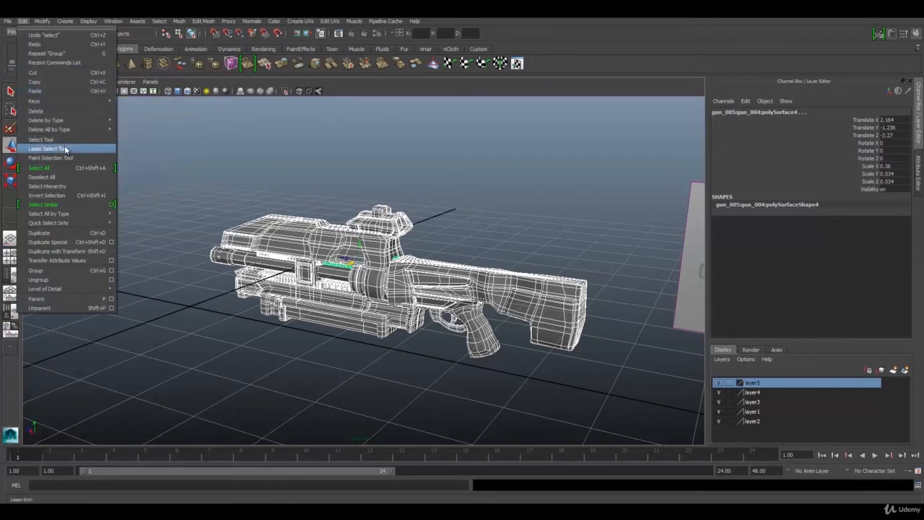
mouse_move(57, 124)
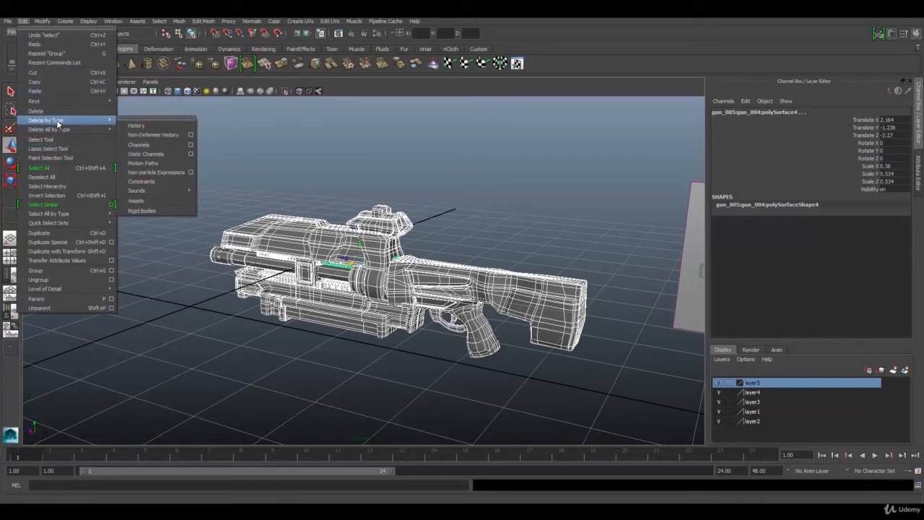
left_click(135, 126)
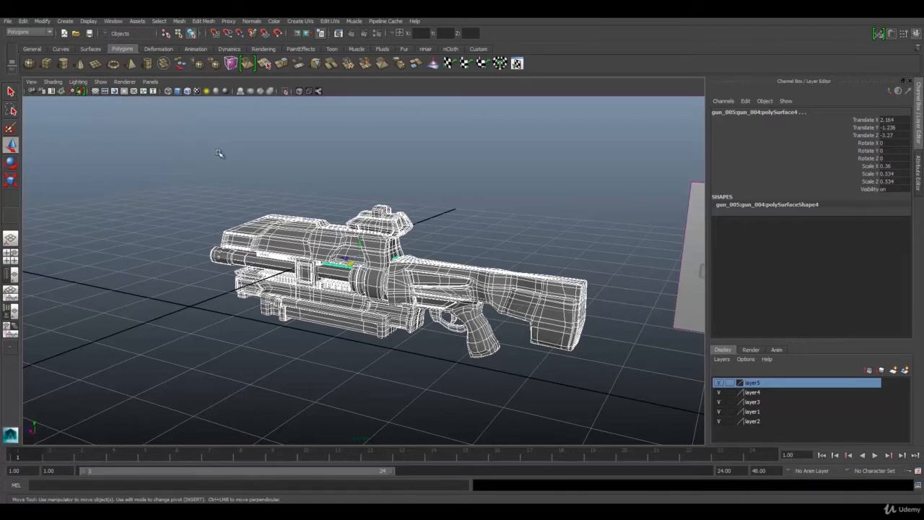
left_click_drag(215, 232, 289, 221, "alt")
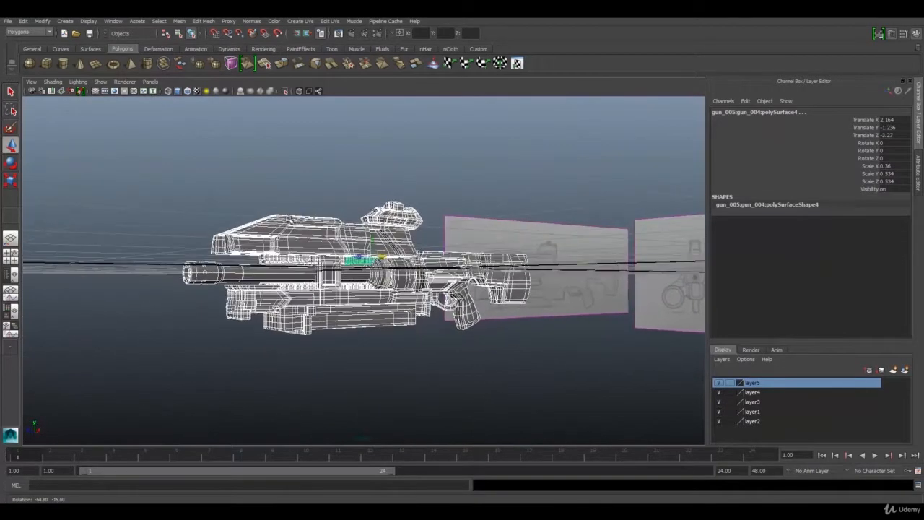
scroll(289, 221, "up", 3)
mouse_move(239, 251)
left_mouse_down("alt")
mouse_move(346, 254)
mouse_move(217, 263)
mouse_move(323, 246)
mouse_move(257, 257)
left_mouse_up("alt")
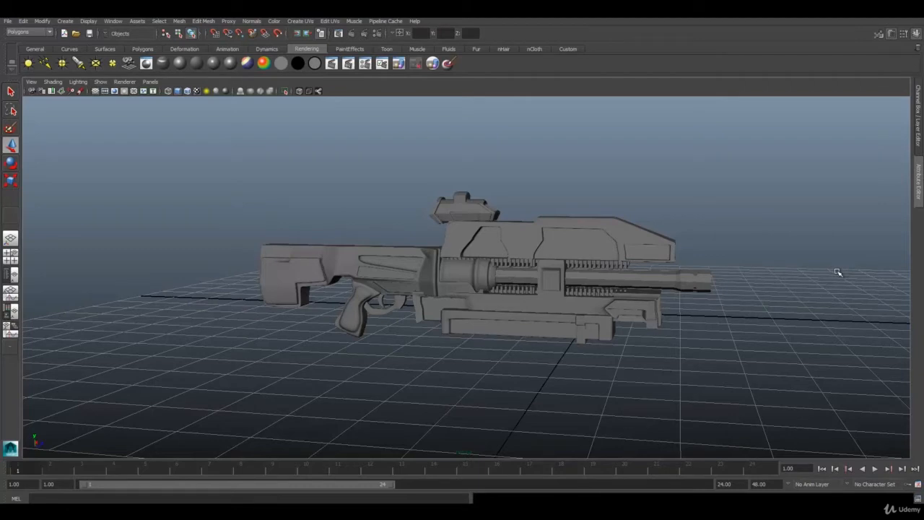
left_click_drag(837, 272, 733, 292, "alt")
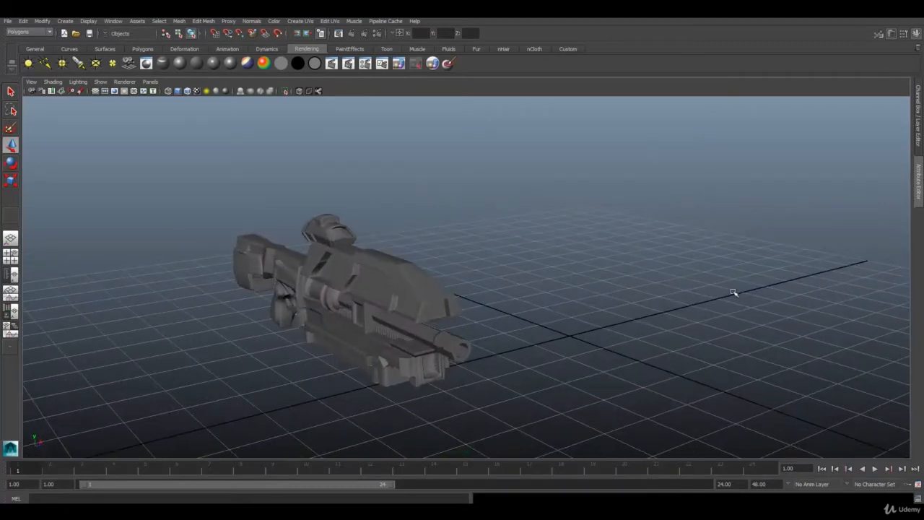
- Select the rifle's upper housing, play the timeline to check the current frame range, and stop playback
left_click(388, 271)
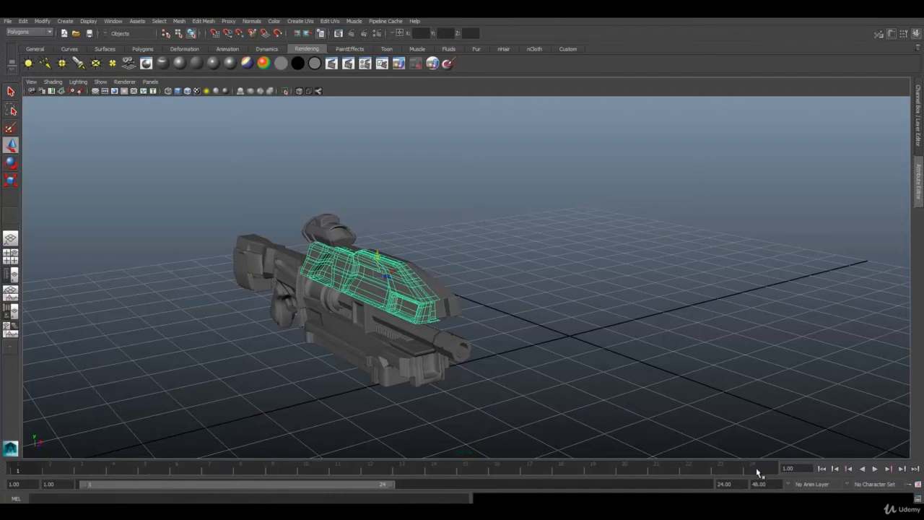
left_click(876, 468)
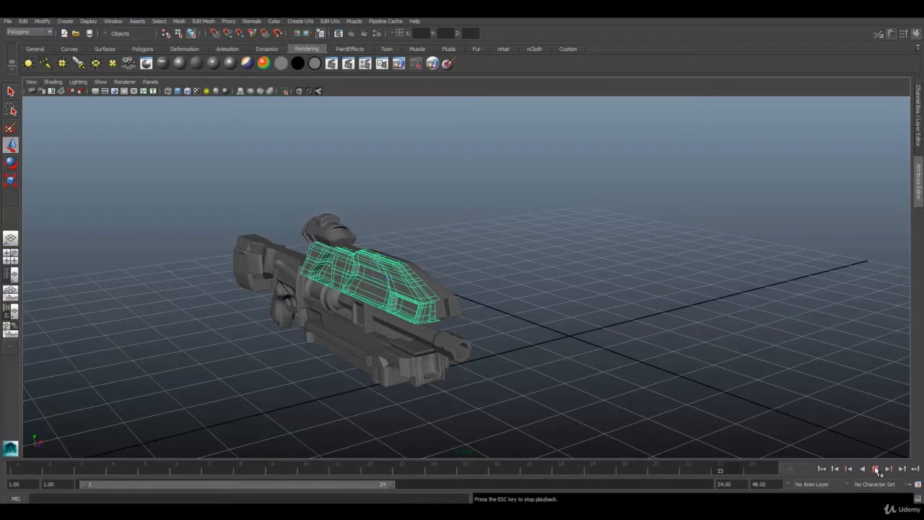
key("Escape")
key("alt+v")
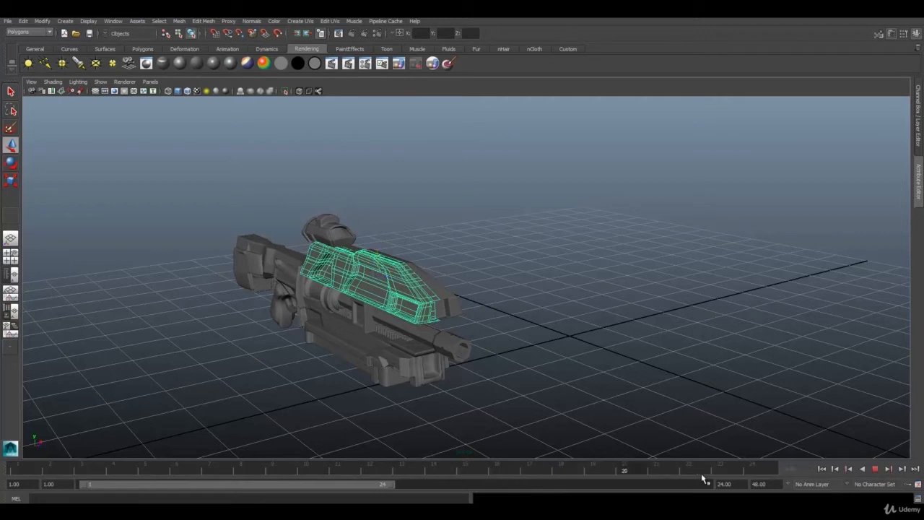
key("Escape")
- Set the timeline's playback end to frame 100 and play briefly to check the extended range
left_click_drag(739, 485, 687, 484)
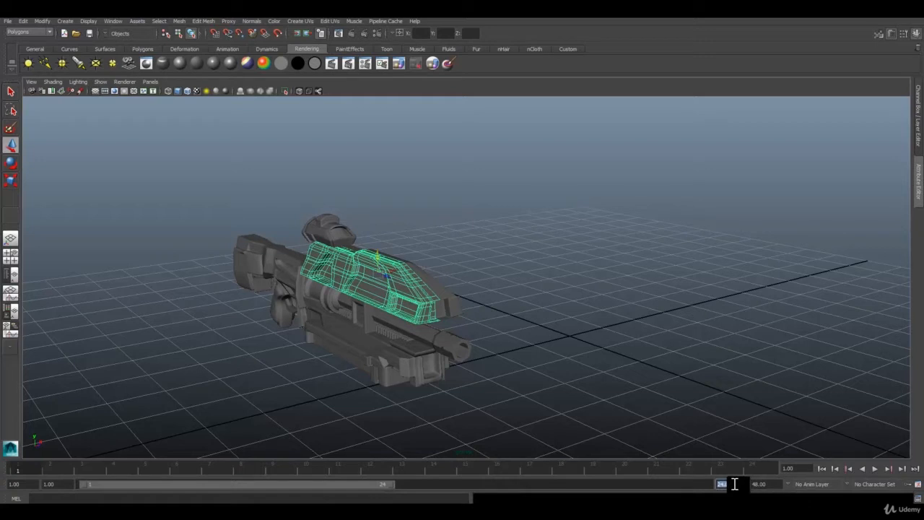
key("BackSpace")
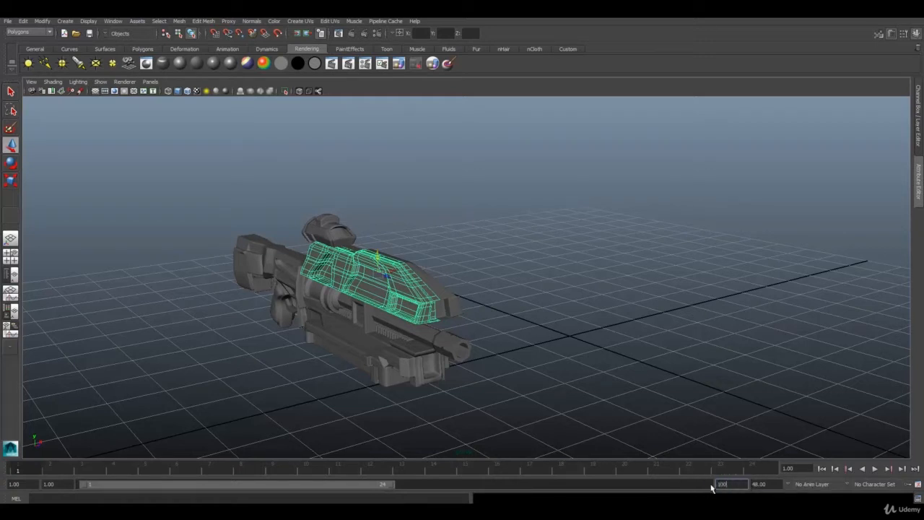
type("100")
key("Return")
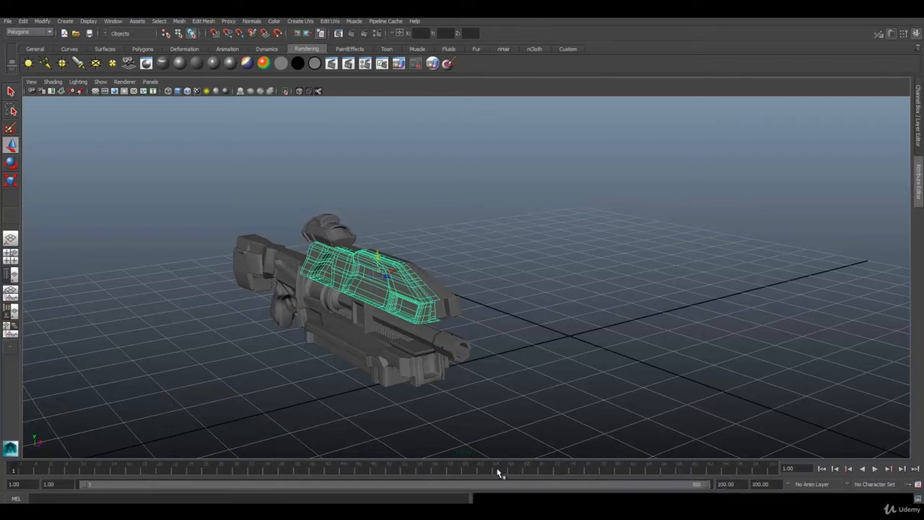
key("alt+v")
key("Escape")
- Select all the rifle's parts and move the complete rifle along X toward the centre of the grid
left_click(482, 282)
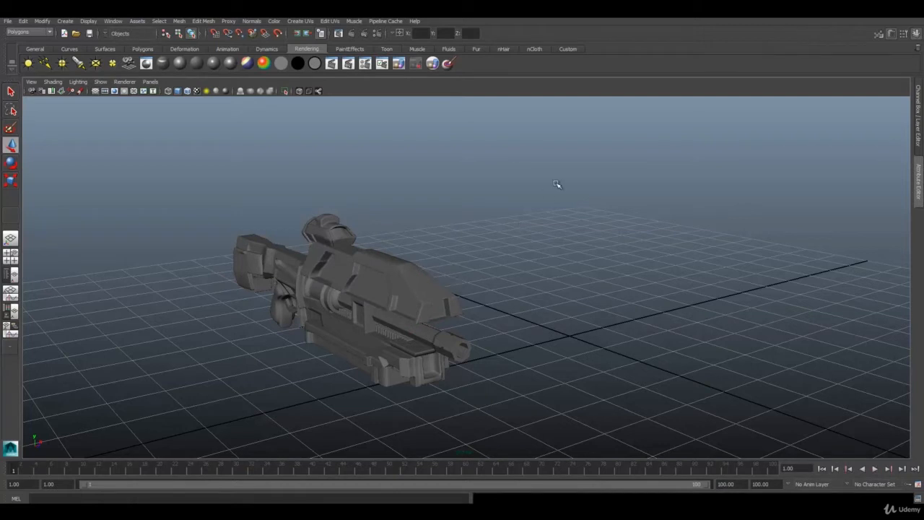
left_click_drag(555, 183, 171, 431)
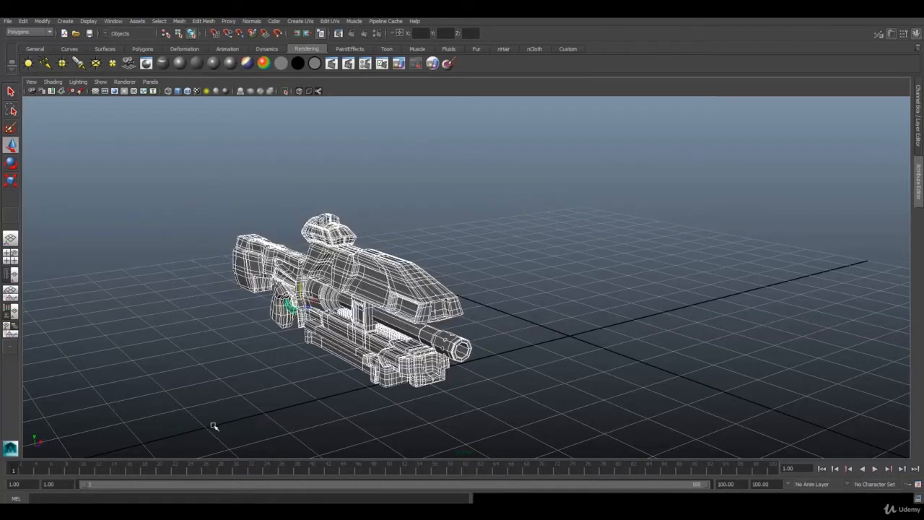
scroll(359, 399, "down", 2)
scroll(410, 379, "down", 3)
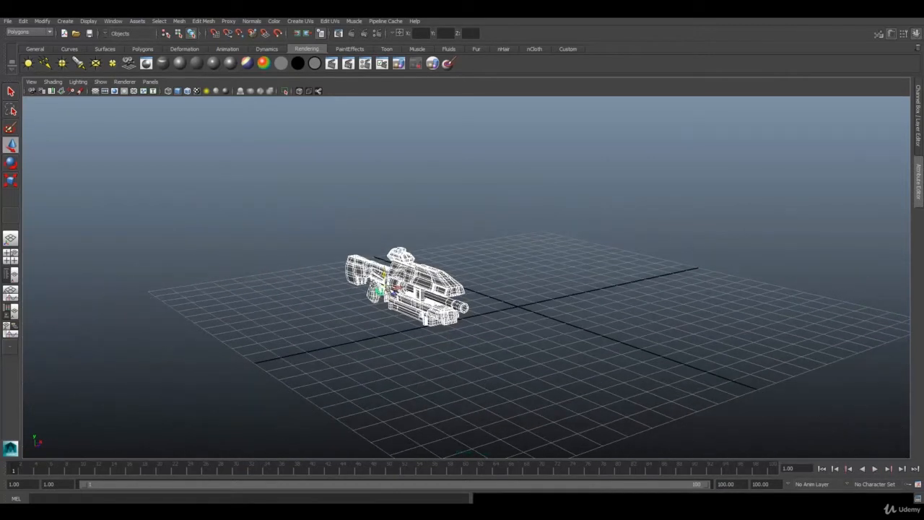
left_click_drag(393, 293, 500, 296)
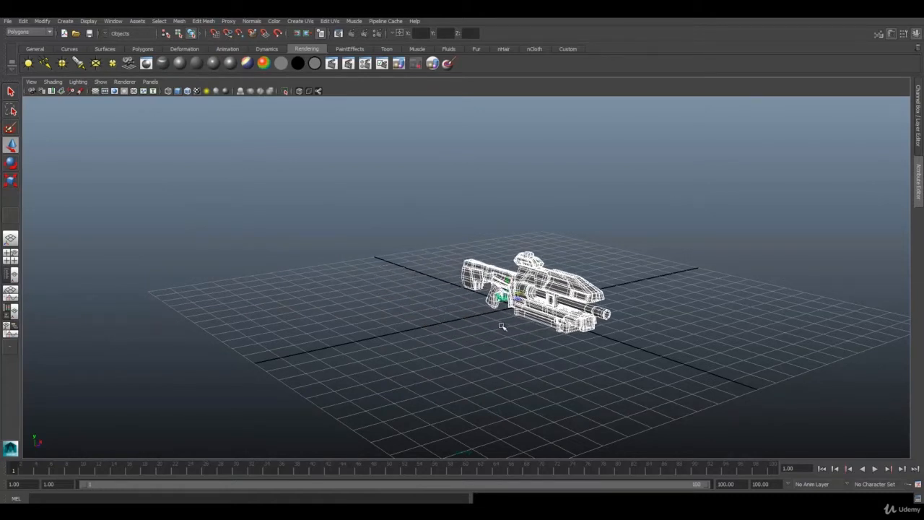
left_click_drag(512, 339, 578, 329, "alt")
right_click_drag(612, 287, 650, 273, "alt")
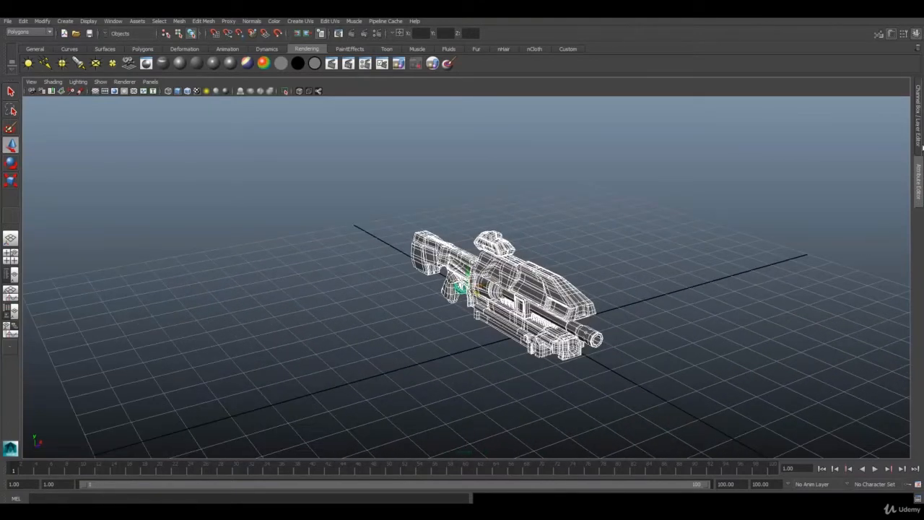
- Go to frame 100 and key all channels of every selected rifle part, then deselect the parts
left_click(918, 142)
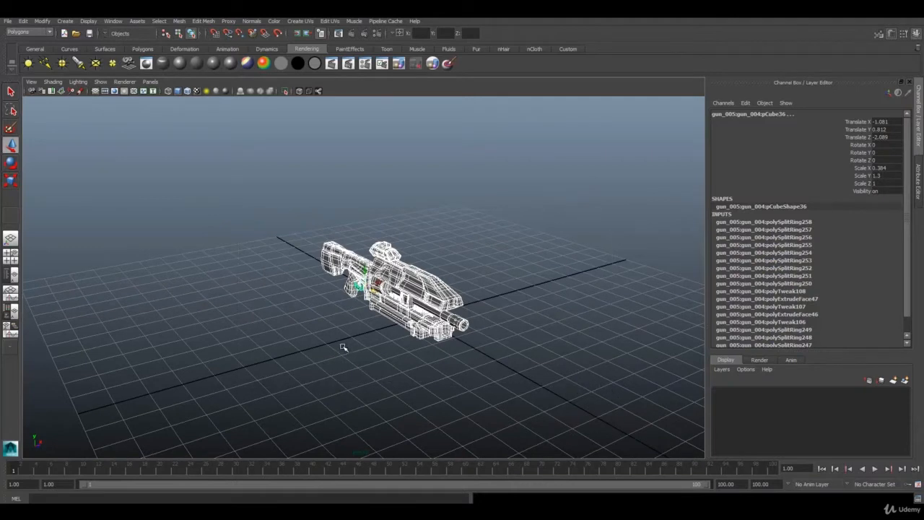
key("alt+v")
left_click_drag(857, 122, 859, 186)
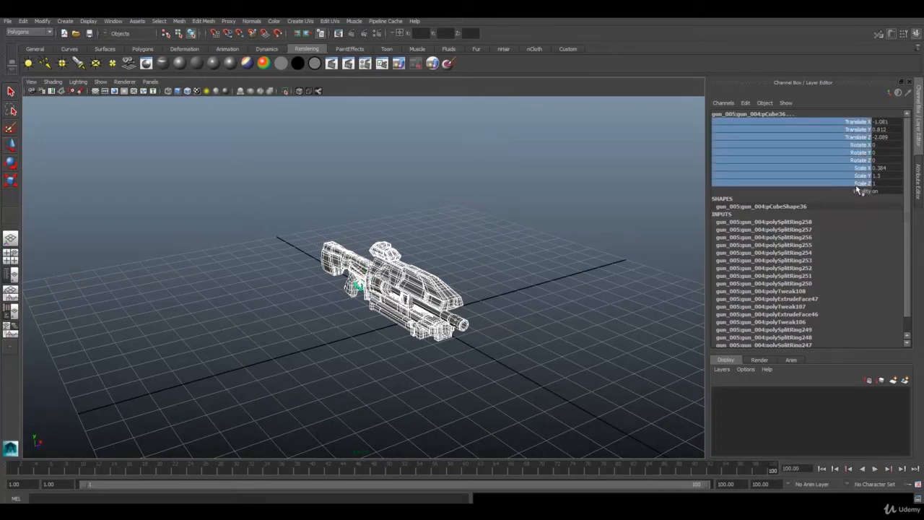
right_click(858, 146)
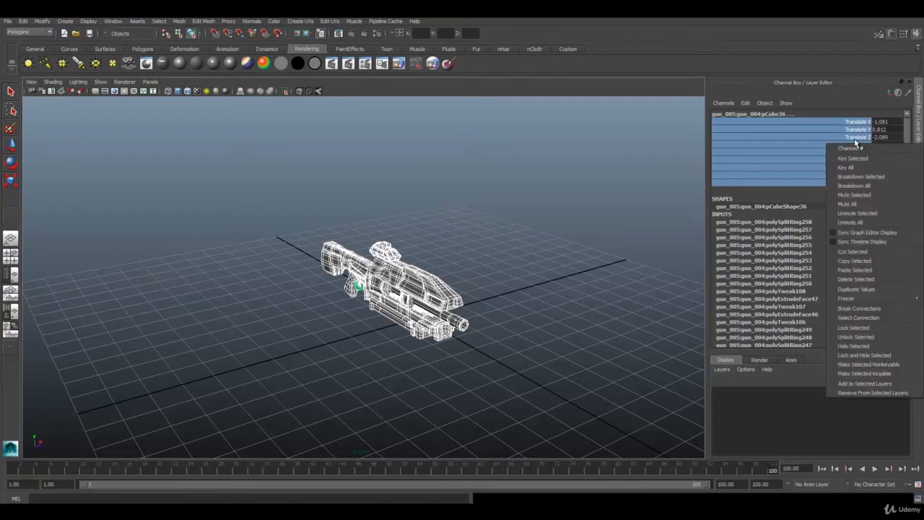
left_click(855, 124)
left_click_drag(856, 124, 856, 186)
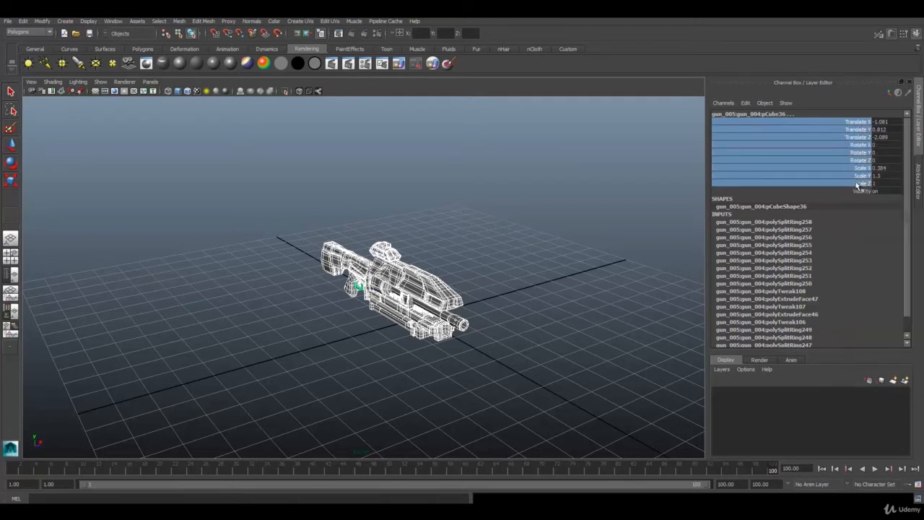
right_click(848, 150)
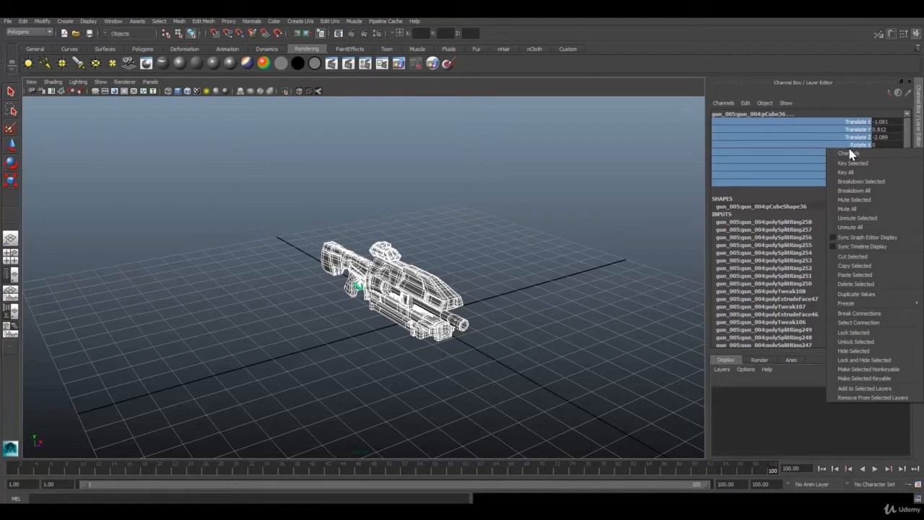
left_click(855, 174)
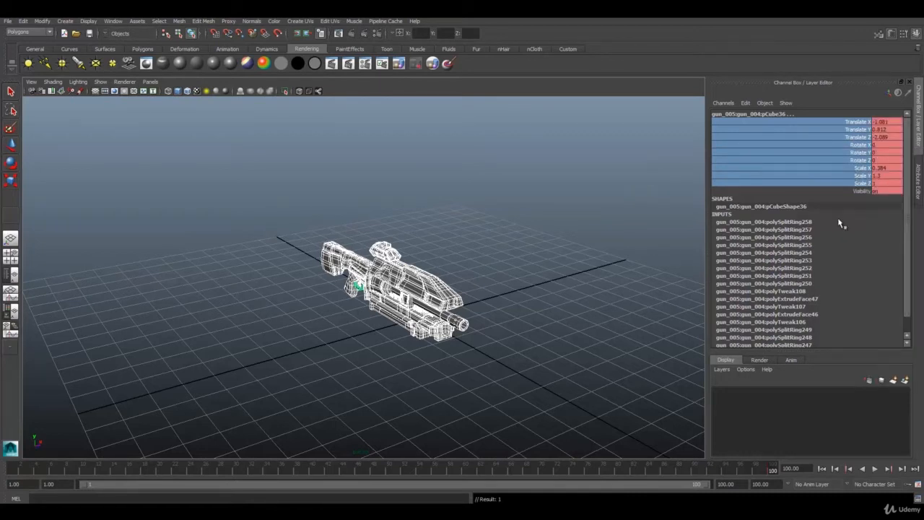
left_click(455, 229)
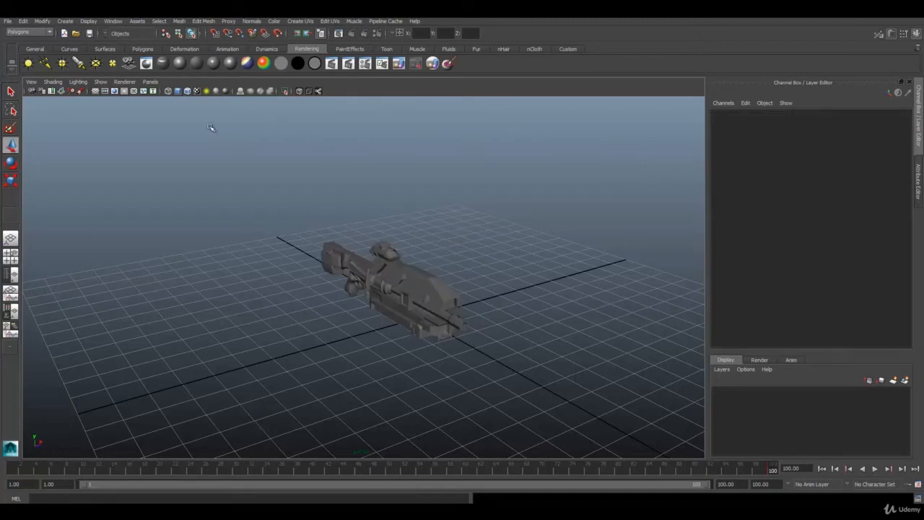
- Hide the viewport grid, select the upper housing's negative-X half and return the timeline to frame 1
left_click(95, 91)
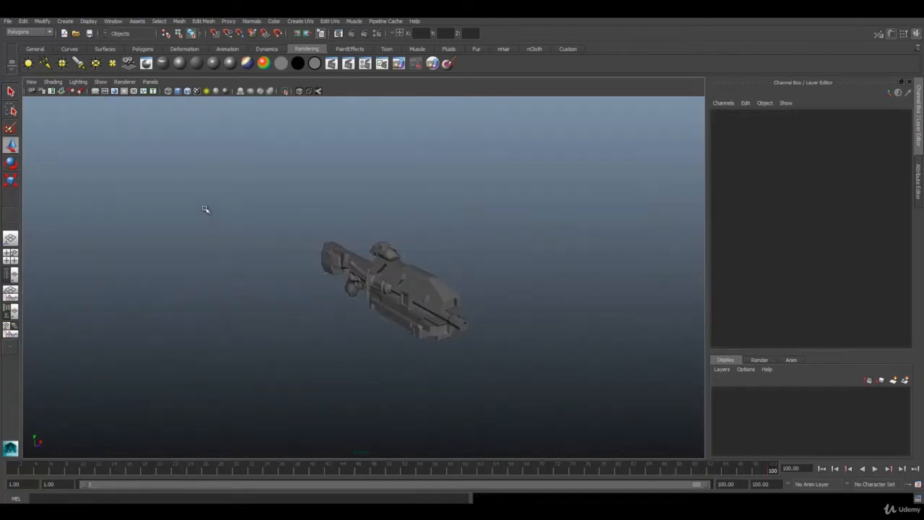
left_click(395, 279)
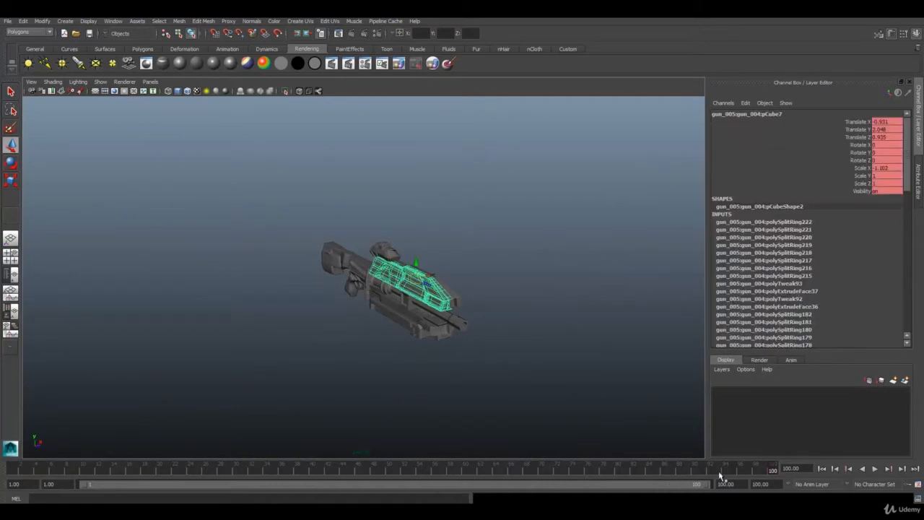
key("alt+v")
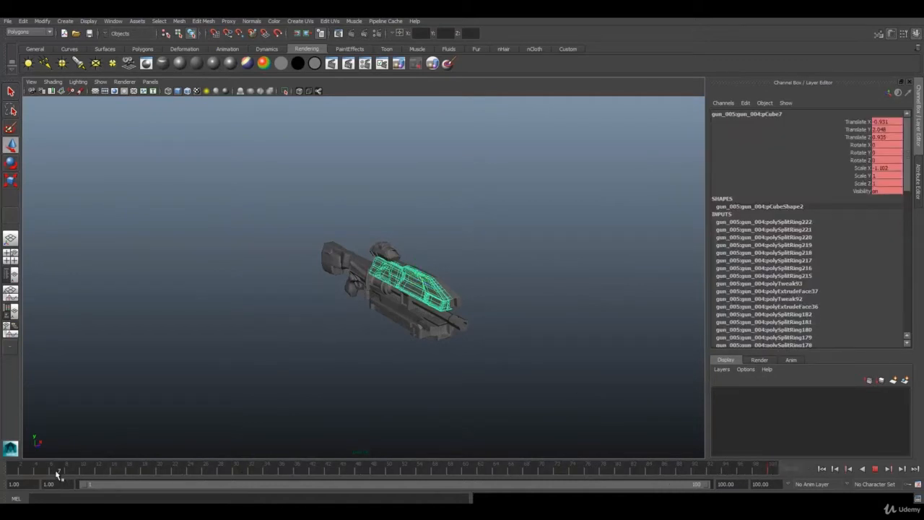
key("alt+v")
- Move the upper housing's negative-X half to about X -9.2, Y 3.6, Z -5.2 and key its transforms at frame 1
key("w")
left_click_drag(313, 268, 117, 231)
left_click(466, 262)
left_click(423, 284)
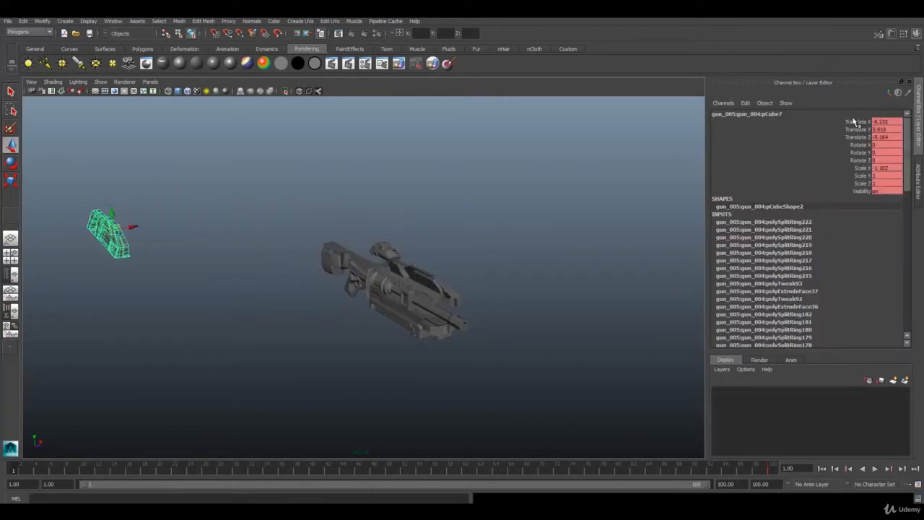
left_click_drag(853, 122, 860, 184)
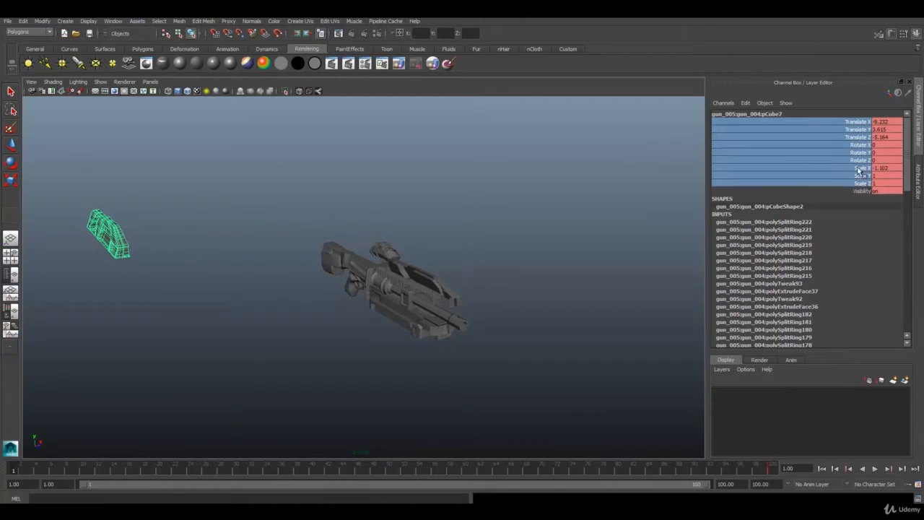
right_click(858, 170)
left_click(852, 166)
- Move the upper housing's other half to about X 5.9, Y 6.5, Z 3.2 and key its transforms at frame 1
left_click(426, 284)
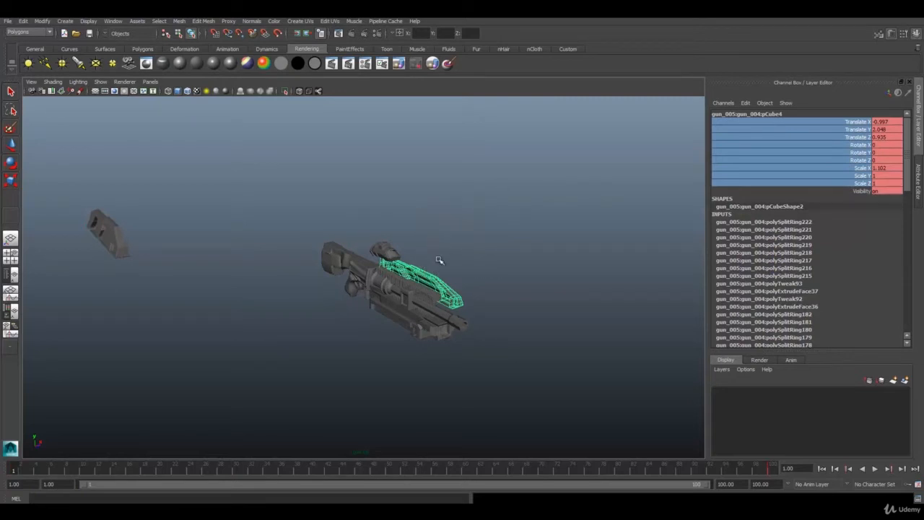
key("w")
left_click_drag(421, 274, 612, 135)
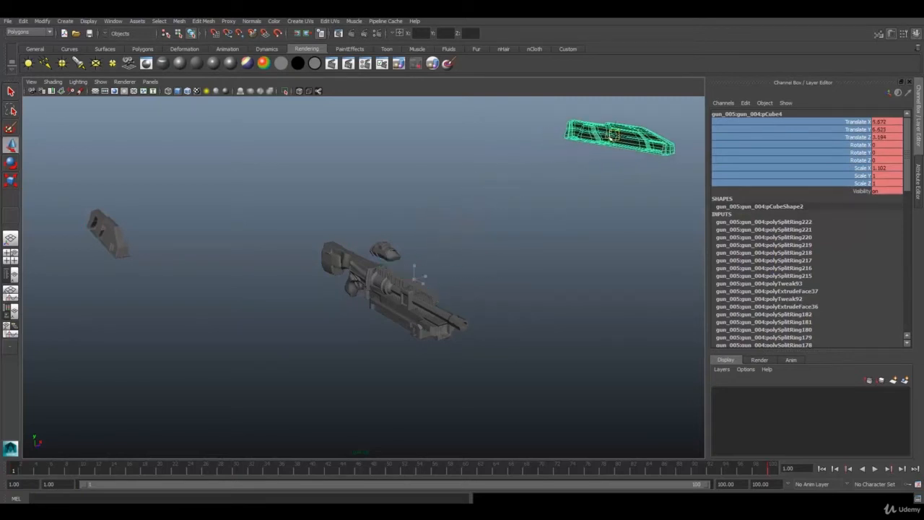
right_click(854, 133)
left_click(850, 154)
- Move the stock's negative-X half down and away to about X -8.2, Y -2.4 and key its transforms at frame 1
left_click(345, 261)
left_click_drag(356, 268, 191, 327)
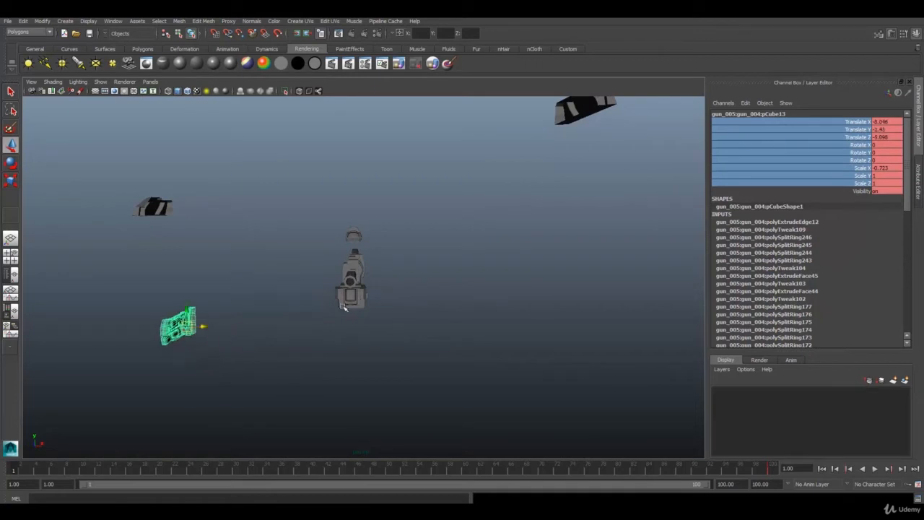
right_click_drag(847, 132, 849, 154)
- Move the negative-X lower side rail to about X -2.9, Y -3.4, Z 1 and key its transforms at frame 1
left_click_drag(347, 306, 382, 312, "alt")
left_click(418, 311)
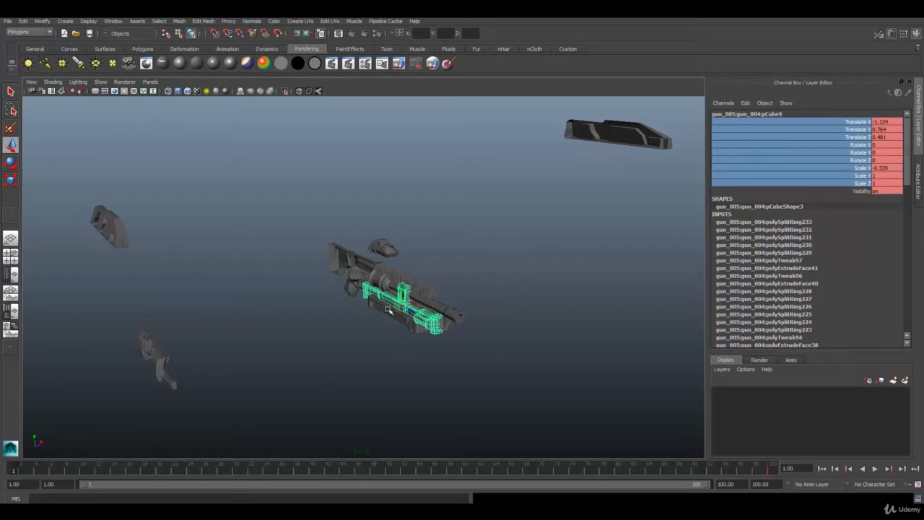
left_click_drag(396, 316, 366, 430)
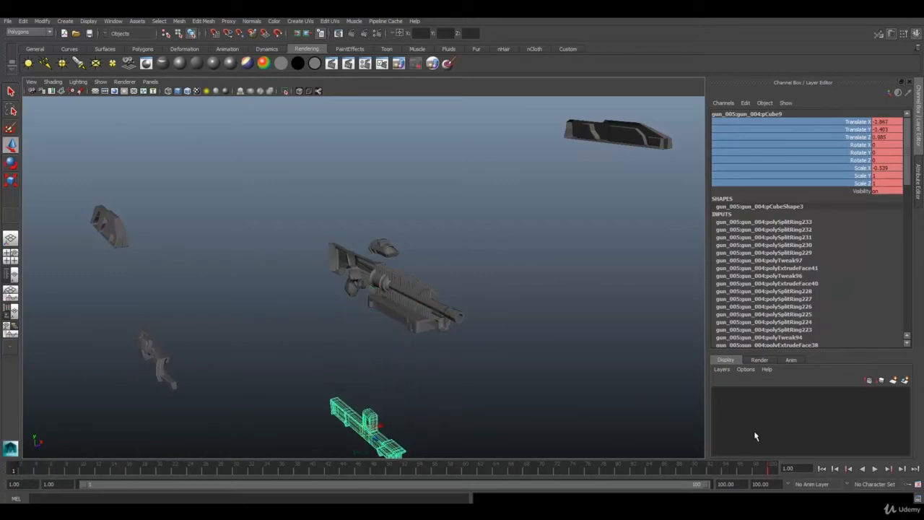
right_click(852, 139)
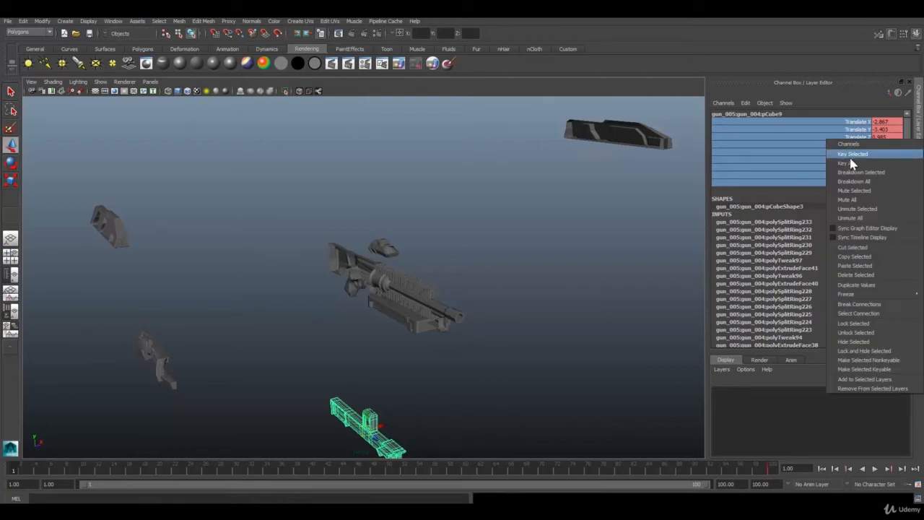
left_click(850, 155)
- Move the ridged strip beside the barrel to about X 9.7, Y 4.2, Z -1 and key its transforms at frame 1
left_click(422, 289)
left_click_drag(423, 290, 462, 312, "alt")
left_click_drag(396, 312, 536, 174)
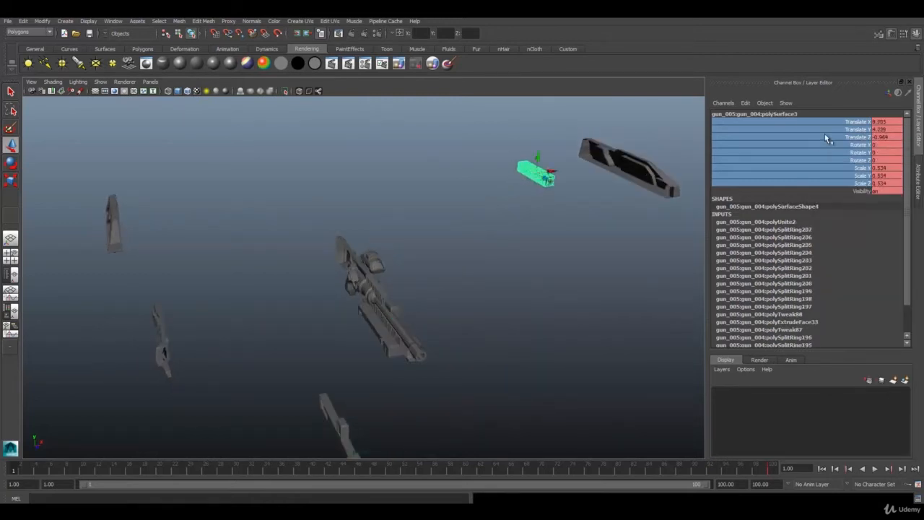
right_click(829, 137)
left_click(846, 154)
- Move the scope's negative-X half to about X -7.3, Y 6.1, Z -4.8 and key all its channels at frame 1
left_click(369, 262)
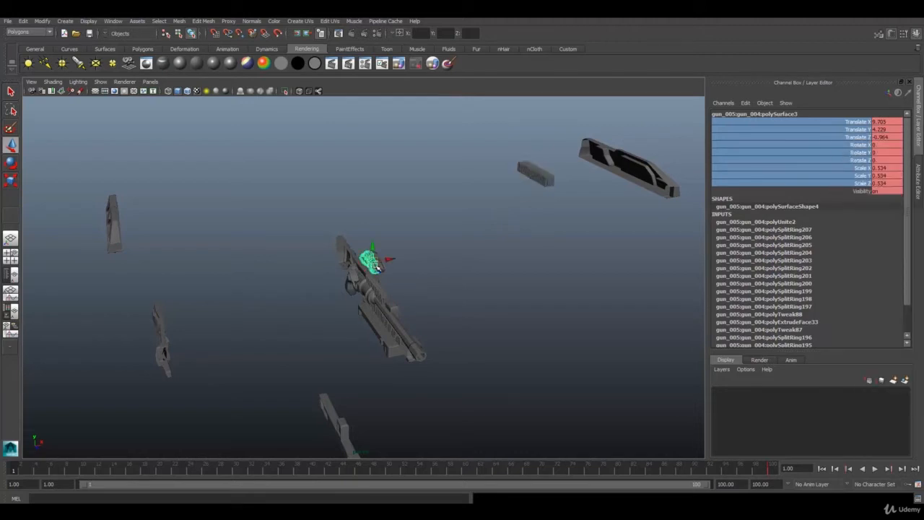
left_click_drag(371, 262, 170, 181)
right_click(835, 153)
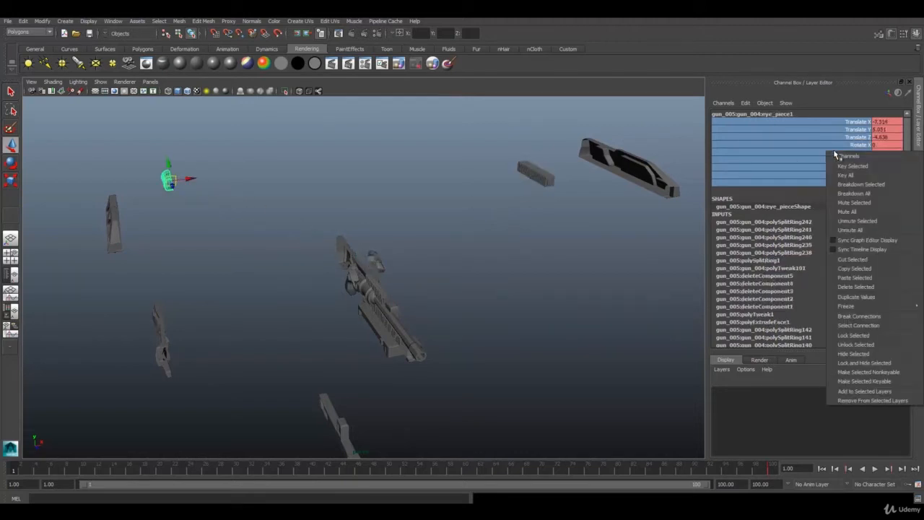
left_click(845, 176)
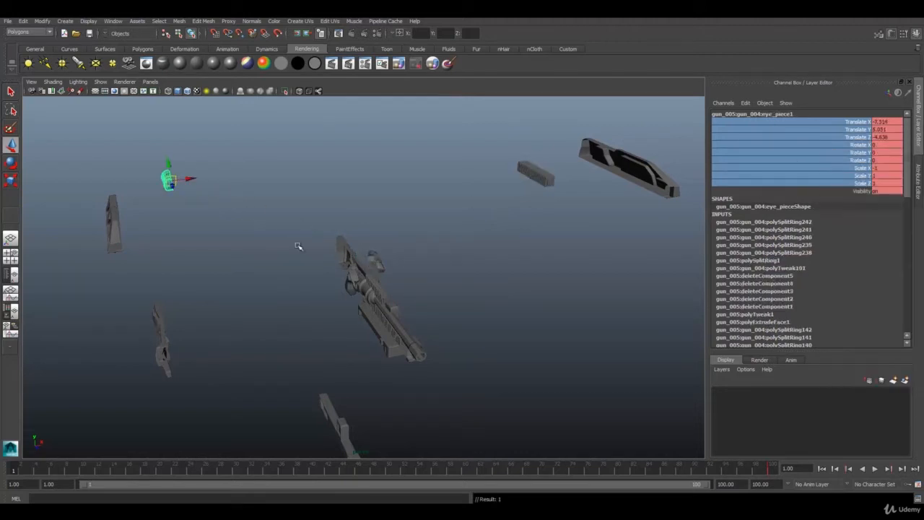
- Move the scope's remaining half to about X 6.2, Y 2.9, Z 2.2 and key its transforms at frame 1
left_click(380, 268)
left_click_drag(401, 262, 646, 248)
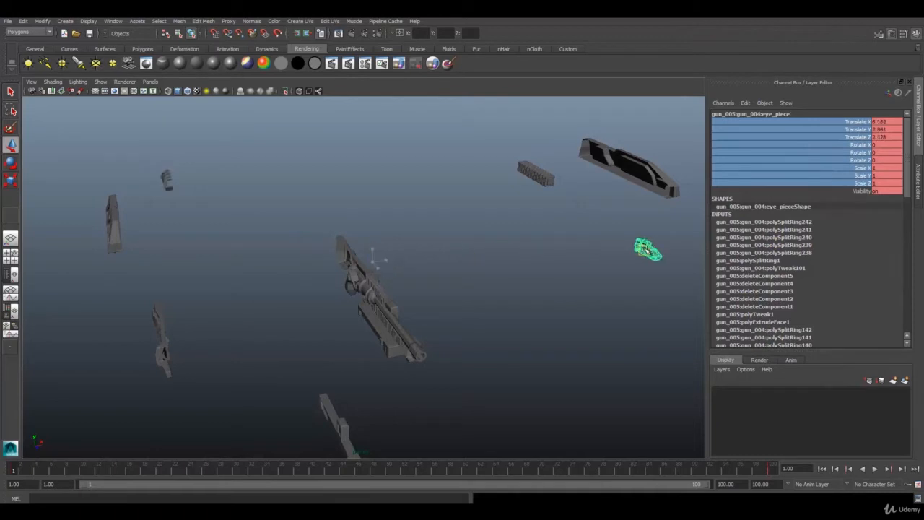
right_click(866, 137)
left_click(839, 159)
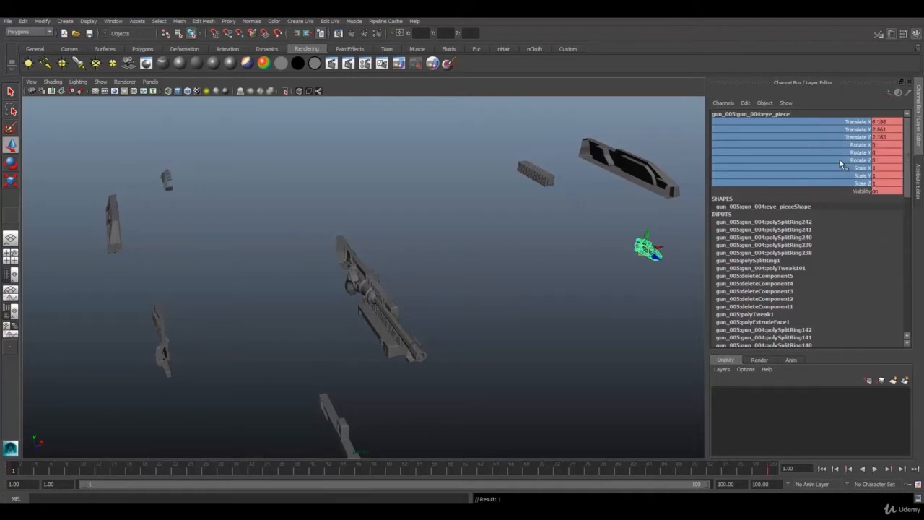
- Move the stock's remaining half to about X 6.5, Y 6, Z -4.2 and key its transforms at frame 1
left_click(354, 254)
left_click_drag(354, 264, 448, 143)
left_click_drag(494, 197, 465, 208, "alt")
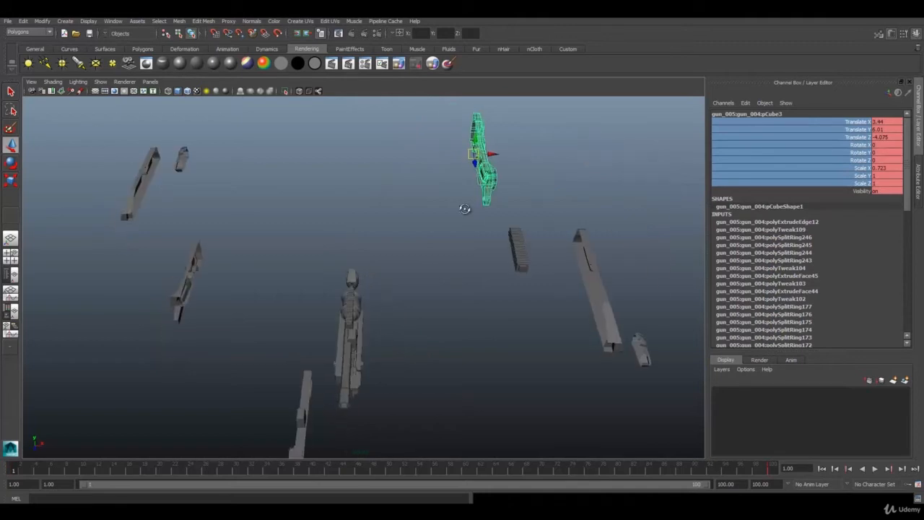
left_click_drag(487, 154, 578, 155)
right_click(863, 151)
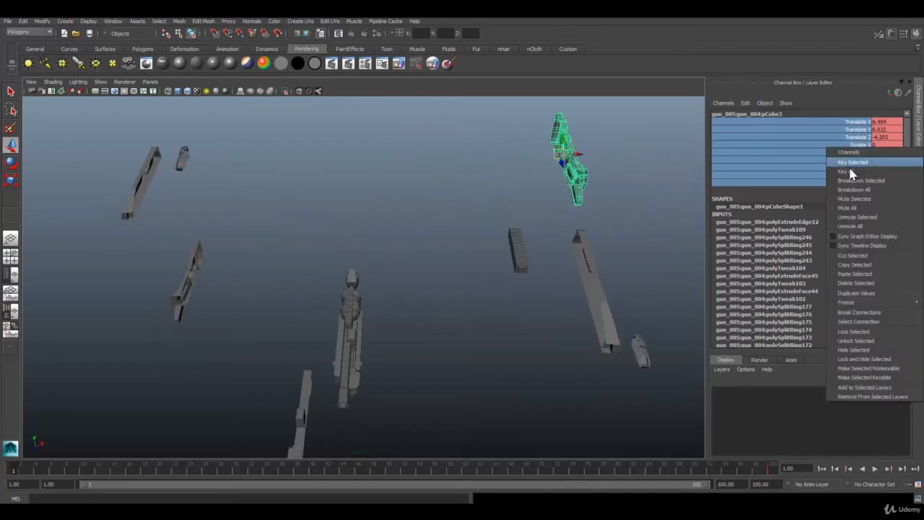
left_click(849, 163)
left_click_drag(268, 268, 416, 277, "alt")
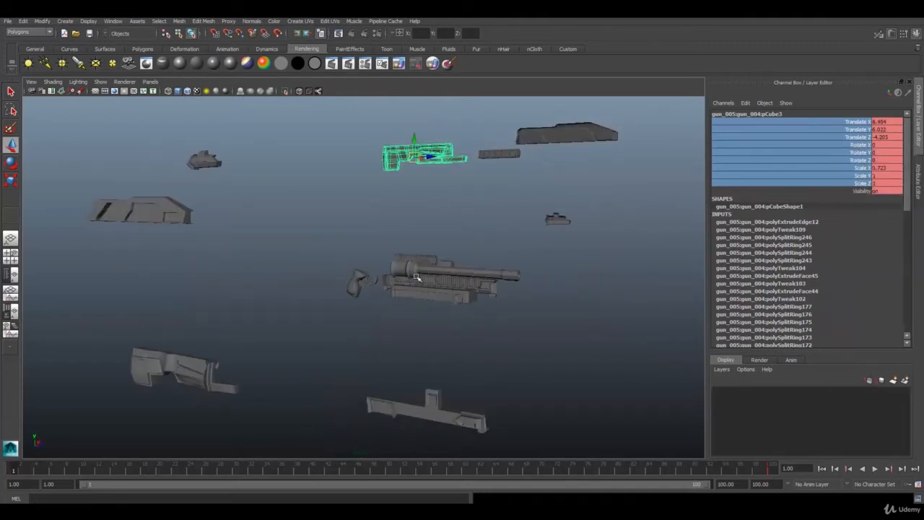
- Move the grip's negative-X half to about X -5.9, Z -6.7 and key all its channels at frame 1
left_click(358, 280)
left_click_drag(365, 302, 314, 317, "alt")
left_click_drag(353, 283, 195, 280)
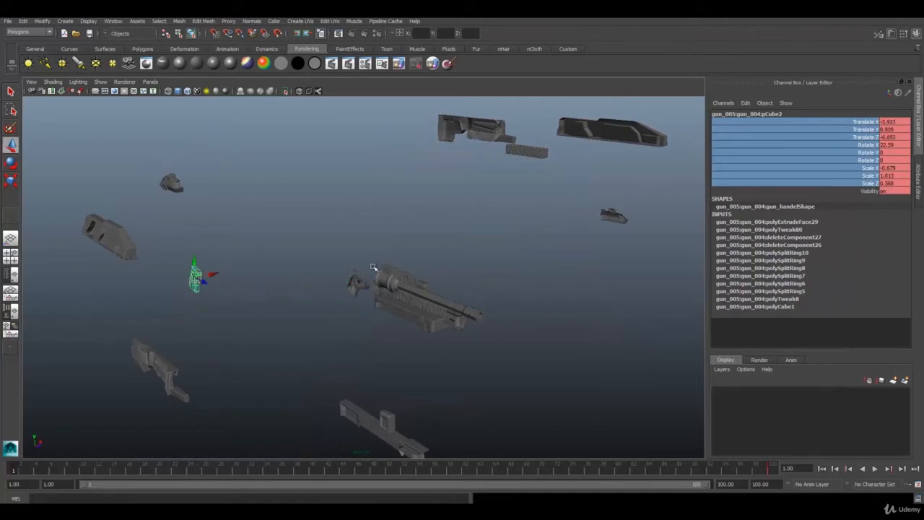
right_click(802, 172)
left_click(824, 193)
- Move the grip's remaining half to about X 7.1, Y 1.3, Z -0.8 and key all its channels at frame 1
left_click(351, 286)
mouse_move(366, 296)
left_mouse_down("alt")
mouse_move(337, 306)
mouse_move(395, 231)
mouse_move(539, 243)
mouse_move(568, 264)
mouse_move(524, 295)
mouse_move(361, 307)
left_mouse_up("alt")
right_click(838, 147)
left_click(844, 166)
- Move the negative-X half of the short underside block out to about Y -3.4, Z -2 and key its transforms at frame 1
left_click(389, 309)
left_click(267, 338)
left_click(176, 411)
left_click_drag(164, 412, 123, 412)
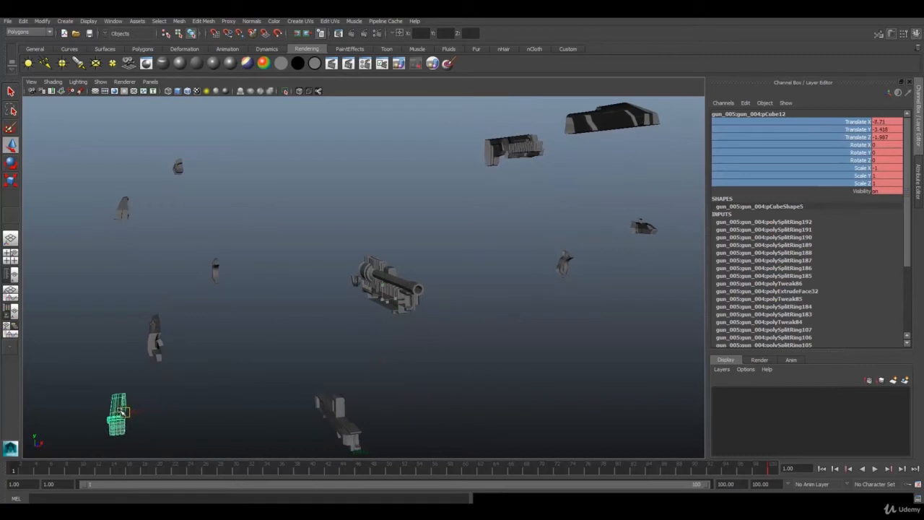
right_click(828, 175)
left_click(854, 198)
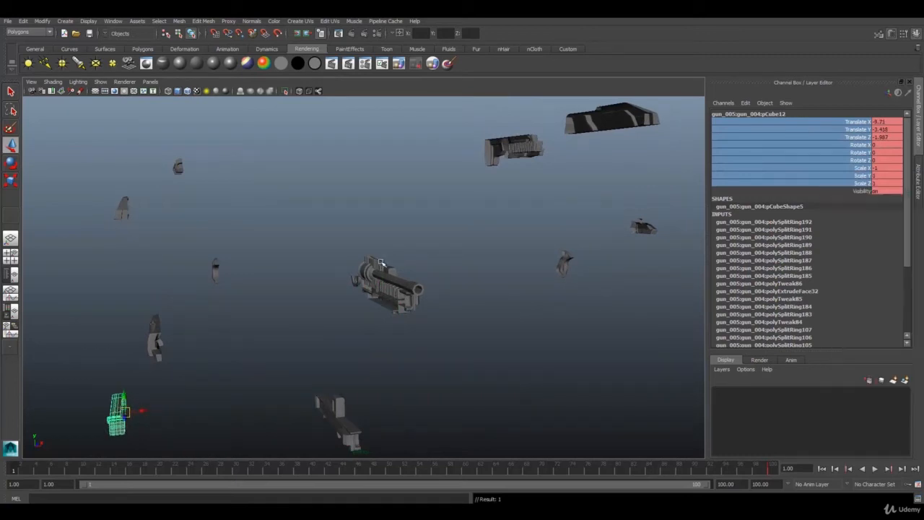
- Move the ridged strip near the rifle's upper rear to about X 14.2, Y 2.9, Z 0.6 and key its transforms at frame 1
left_click(373, 266)
left_click_drag(373, 266, 658, 198)
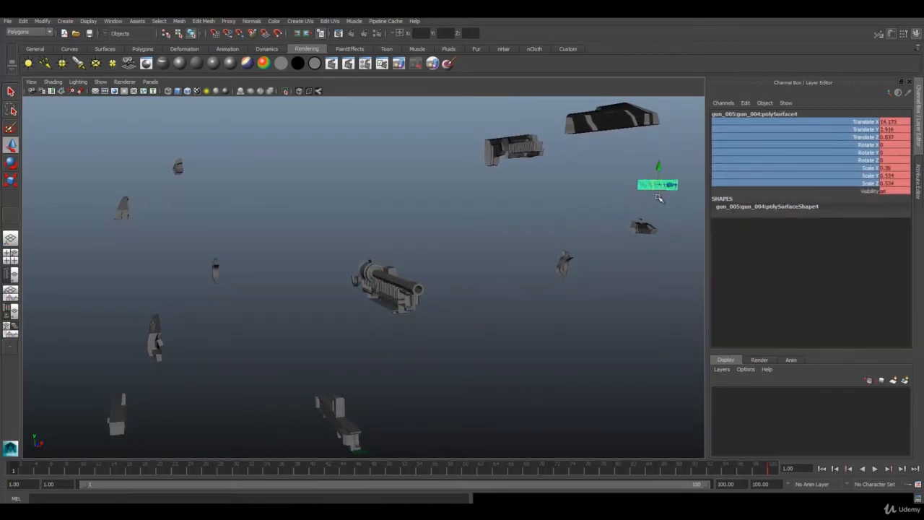
right_click(816, 170)
left_click(837, 187)
- Move the barrel to about X 10, Y -2.5, Z 3.8 and key all its channels at frame 1
left_click(385, 277)
left_click_drag(394, 281, 549, 395)
right_click(849, 144)
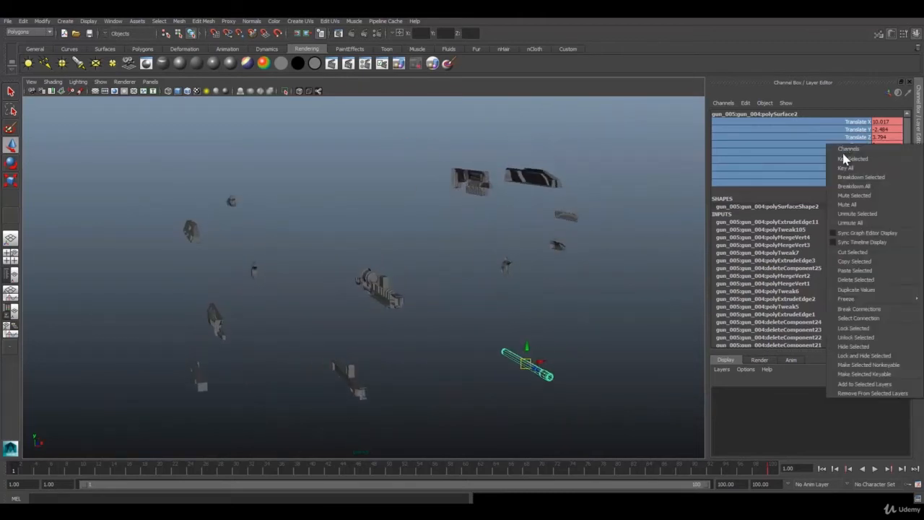
left_click(850, 169)
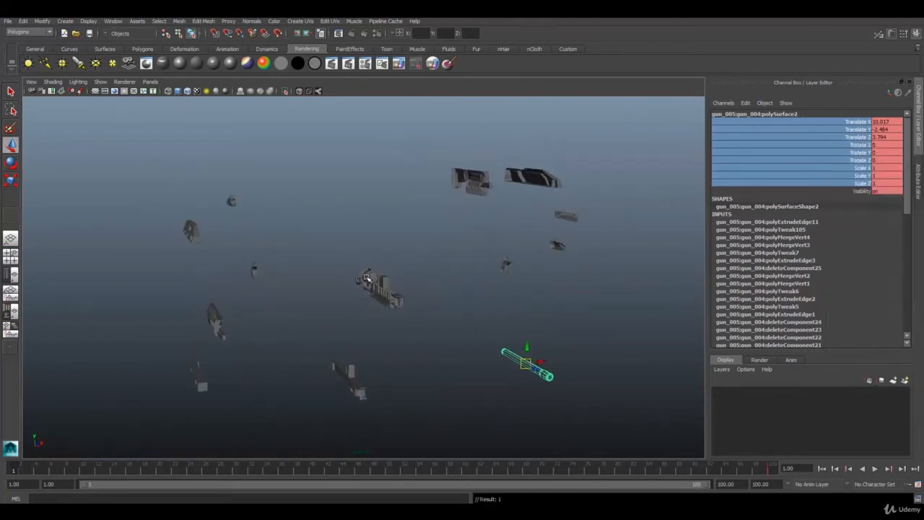
- Move the round cylinder behind the barrel to about X -5.7, Y 1.3, Z -2.4 and key its transforms at frame 1
left_click(369, 277)
left_click_drag(370, 280, 280, 314, "alt")
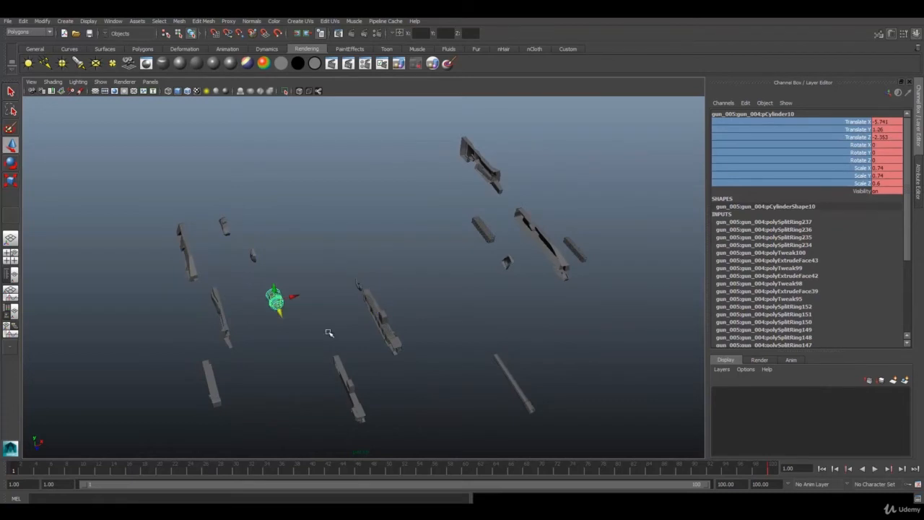
left_click_drag(329, 332, 285, 214, "alt")
right_click(818, 167)
left_click(840, 188)
- Move one of the two remaining ridged strips to about X 8.8, Y 0.8, Z -0.6 and key its transforms at frame 1
left_click(413, 299)
right_click(866, 152)
left_click(840, 176)
- Move the last ridged strip up and away from the rifle to about Z -4.5 and key its transforms at frame 1
left_click(365, 288)
right_click(798, 175)
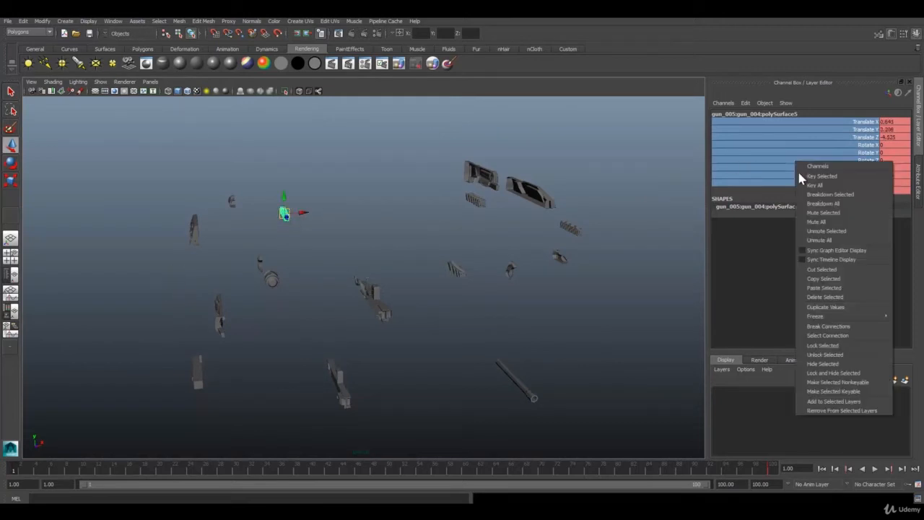
left_click(817, 192)
- Move the remaining long body half with the upright tab to about X 11.4, Y 0.2, Z 3.7 and key all its channels at frame 1
left_click(370, 292)
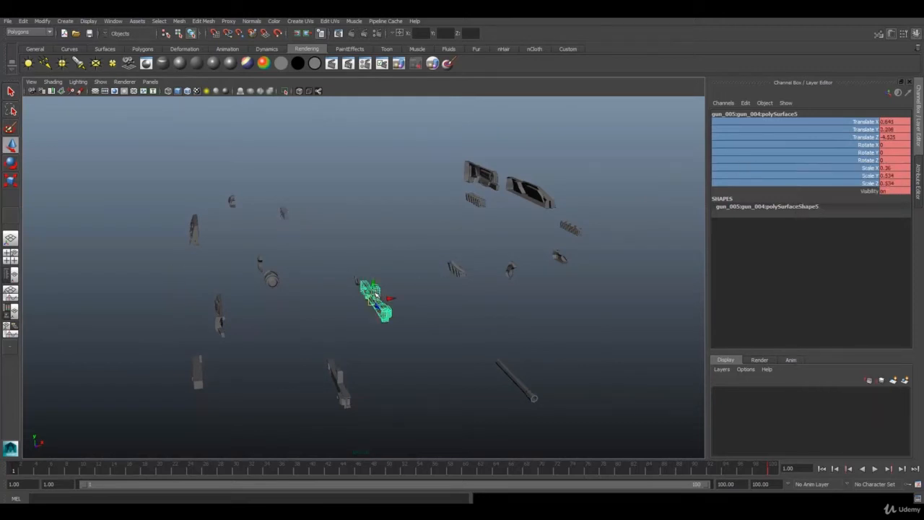
left_click_drag(374, 302, 624, 311)
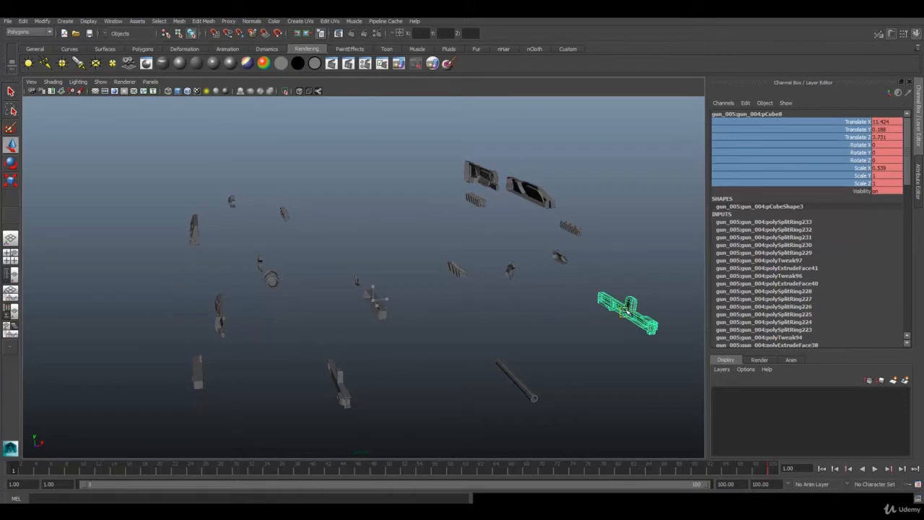
right_click(870, 166)
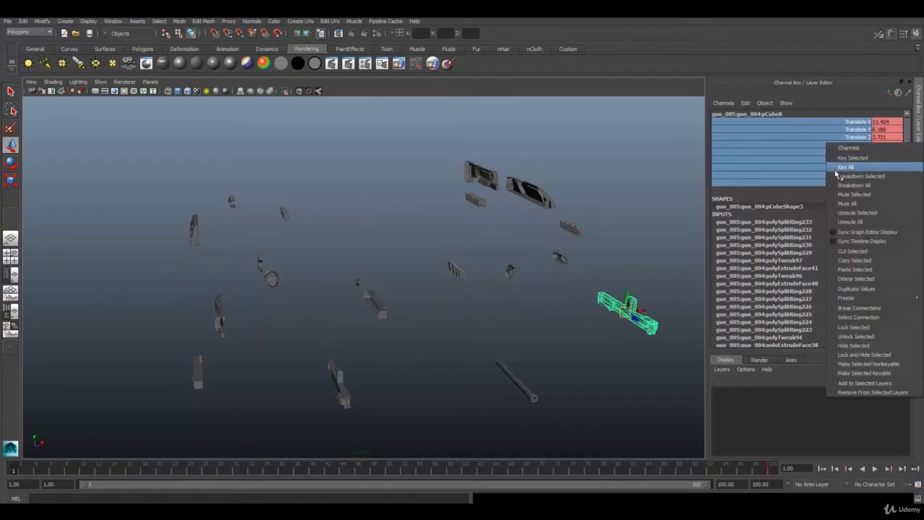
left_click(852, 179)
- Move the remaining half of the short underside block to about X 8.3, Y -1.3, Z 3.3 and key its transforms at frame 1
left_click(378, 300)
left_click_drag(378, 301, 566, 344)
right_click(799, 155)
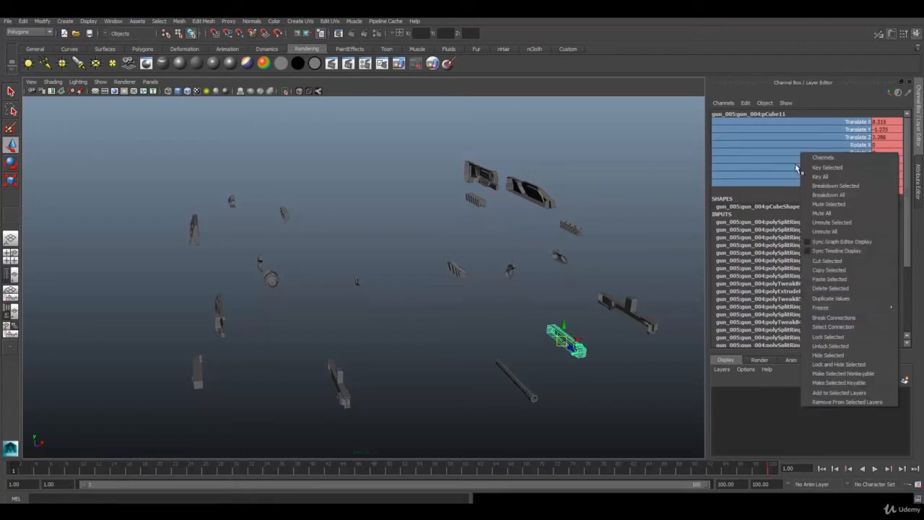
left_click(823, 181)
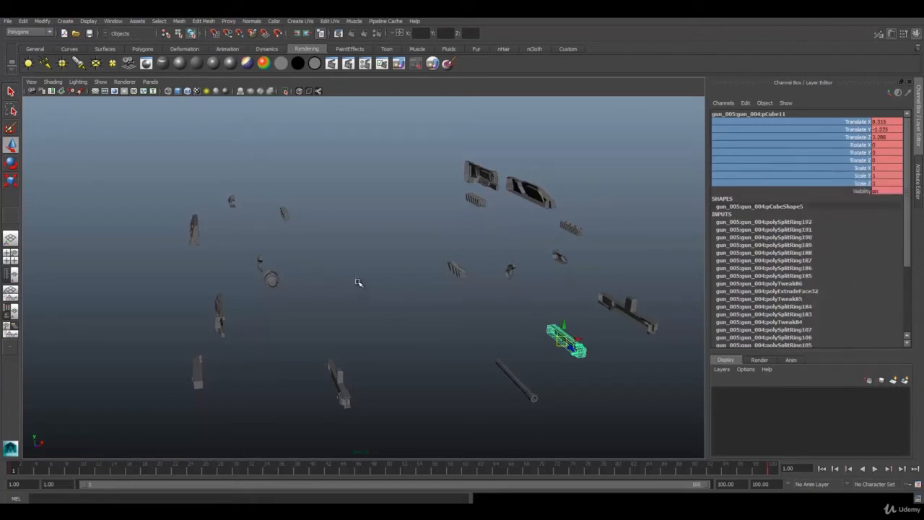
- Move the curved trigger guard to about X -5.2, Y -2.4, Z -2 and key its transforms at frame 1
left_click(358, 283)
scroll(357, 282, "up", 2)
left_click_drag(357, 282, 272, 353)
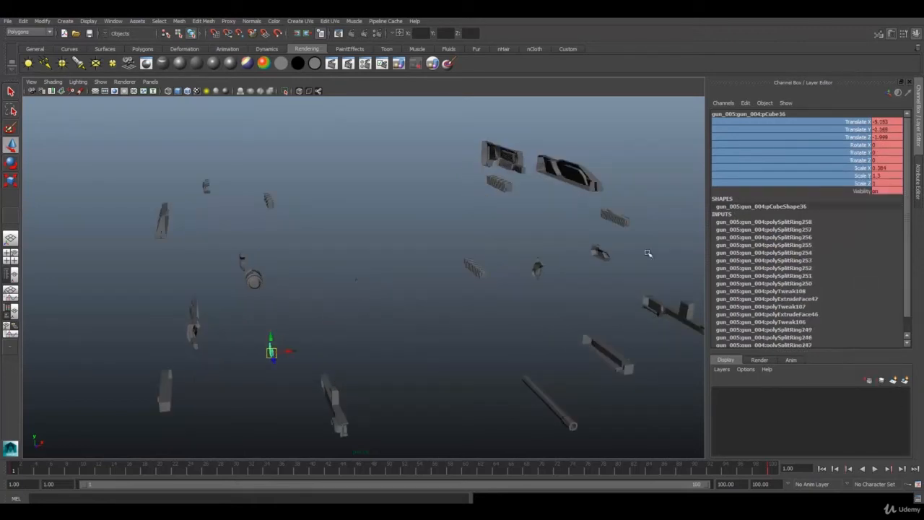
right_click(816, 126)
left_click(831, 145)
- Move the small trigger piece to about X 7.8, Y 3.3, Z -1.2 and key its transforms at frame 1
left_click(357, 281)
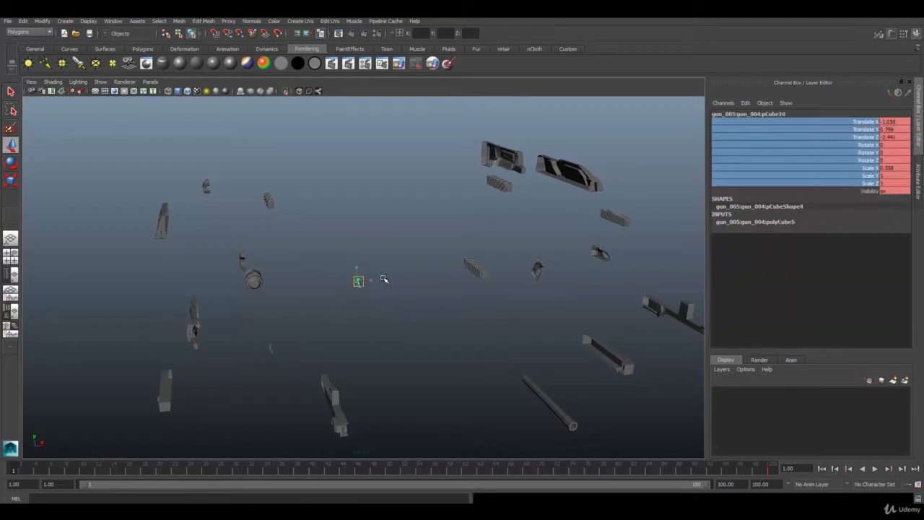
left_click_drag(358, 281, 548, 223)
right_click(860, 141)
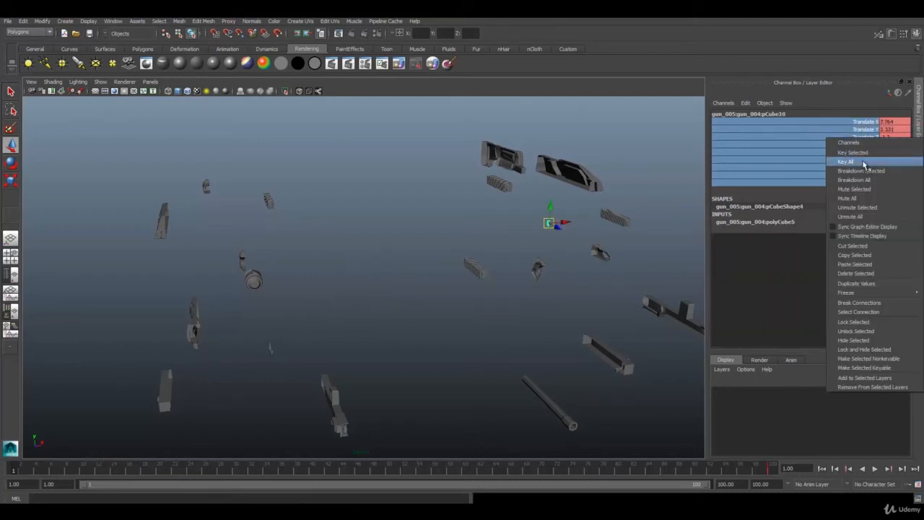
left_click(851, 147)
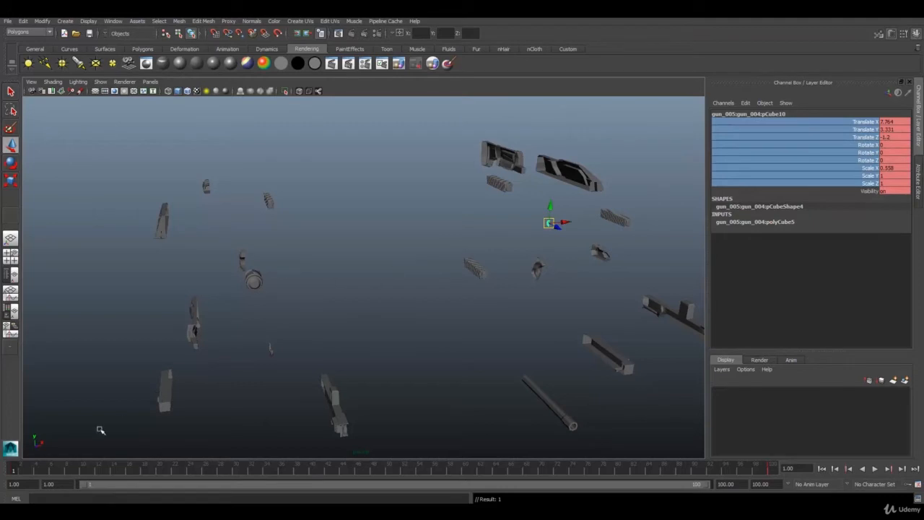
- Play back the assembly animation and scrub to frame 100 to check how the parts come together
key("alt+v")
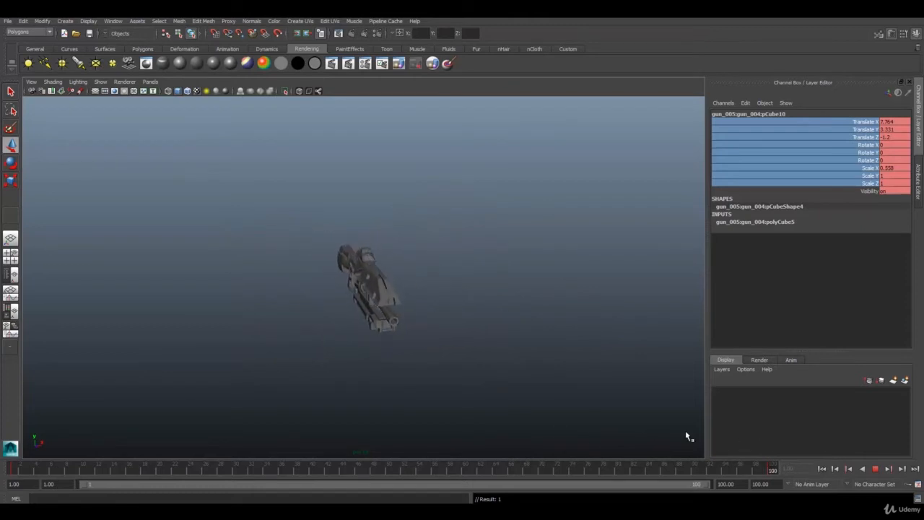
key("alt+v")
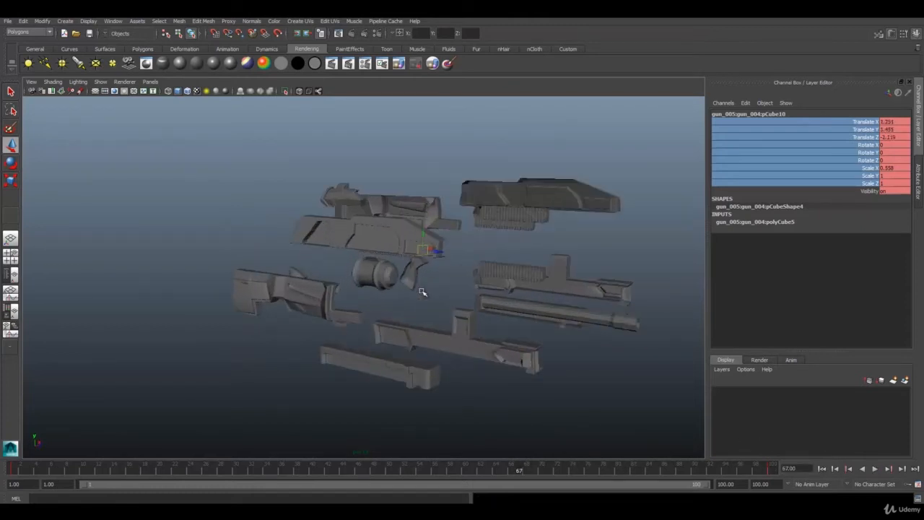
left_click_drag(528, 474, 774, 471)
left_click(575, 140)
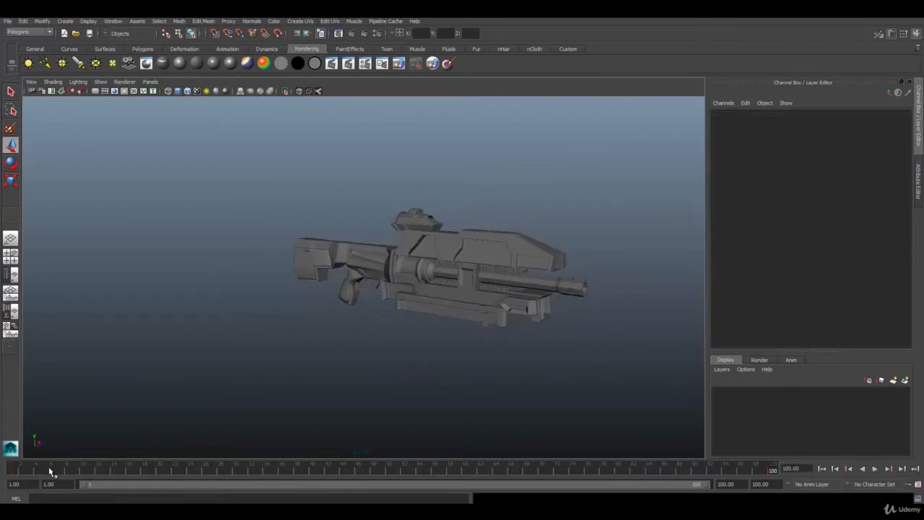
key("alt+v")
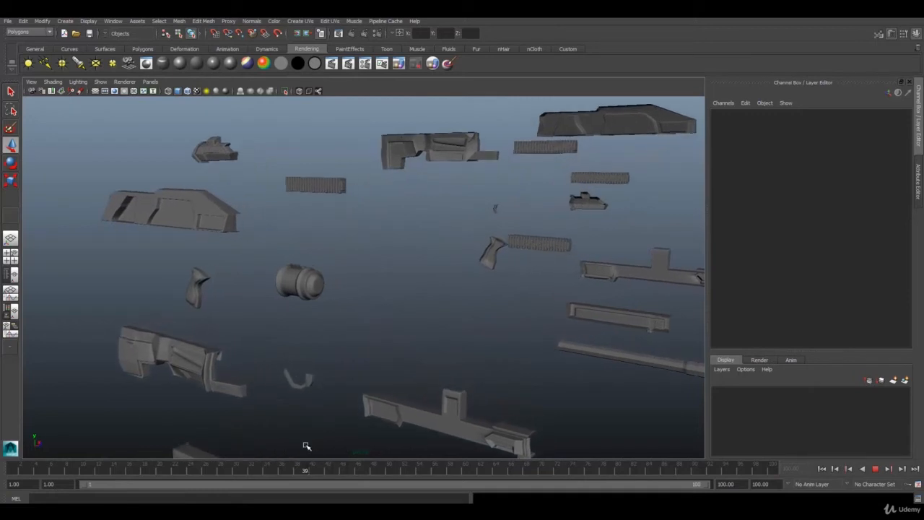
scroll(241, 345, "down", 3)
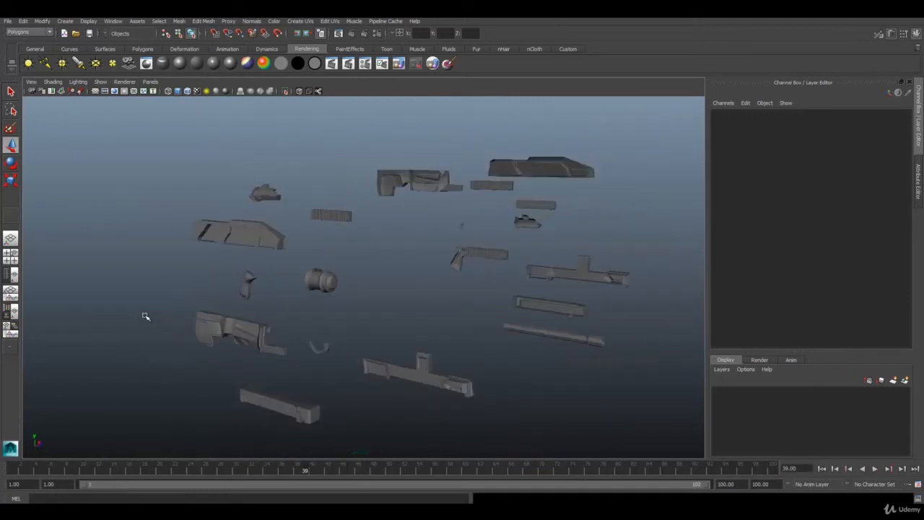
- Return to frame 1, rotate the stock's negative-X half freely on all axes, and key its channels
left_click_drag(145, 316, 213, 365)
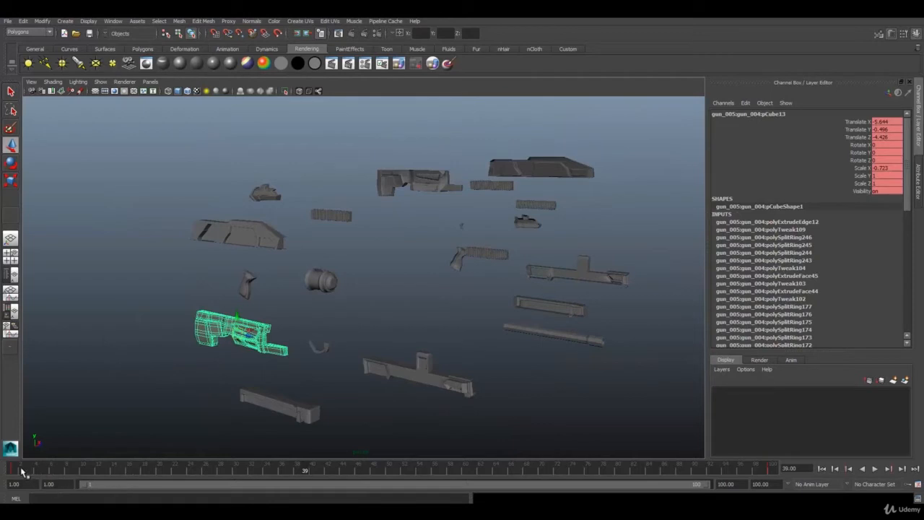
left_click_drag(22, 470, 13, 471)
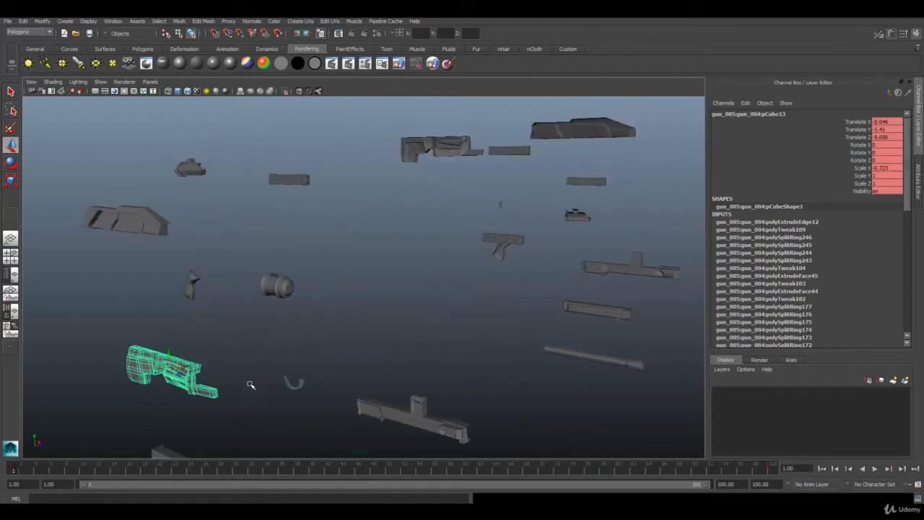
key("e")
mouse_move(164, 373)
left_mouse_down()
mouse_move(127, 354)
mouse_move(144, 339)
mouse_move(165, 363)
left_mouse_up()
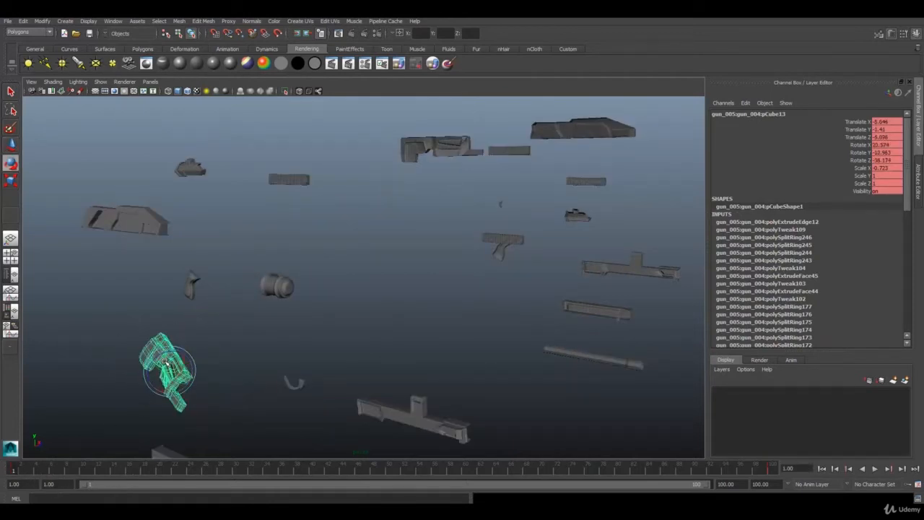
right_click_drag(243, 377, 223, 396, "alt")
left_click_drag(223, 396, 194, 406, "alt")
left_click_drag(191, 333, 175, 327)
left_click_drag(858, 145, 858, 161)
right_click(858, 156)
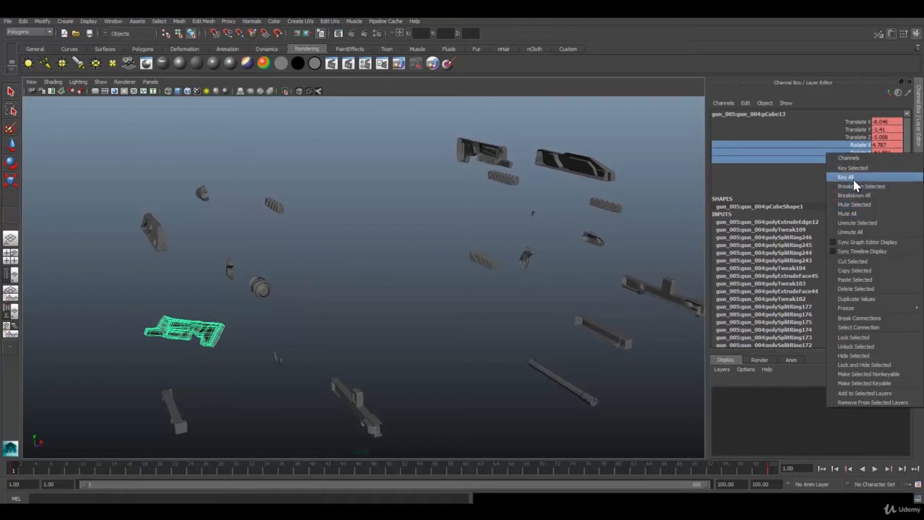
left_click(846, 177)
- Rotate the positive-X half of the top cover to about X -123, Y 2, Z -130 and key it at frame 1
left_click(577, 165)
key("e")
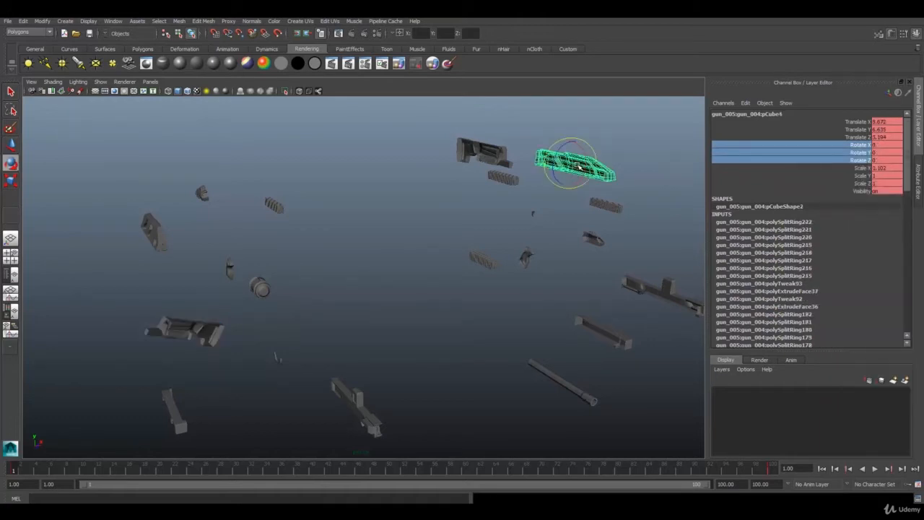
left_click_drag(568, 155, 597, 156)
right_click(855, 160)
left_click(783, 167)
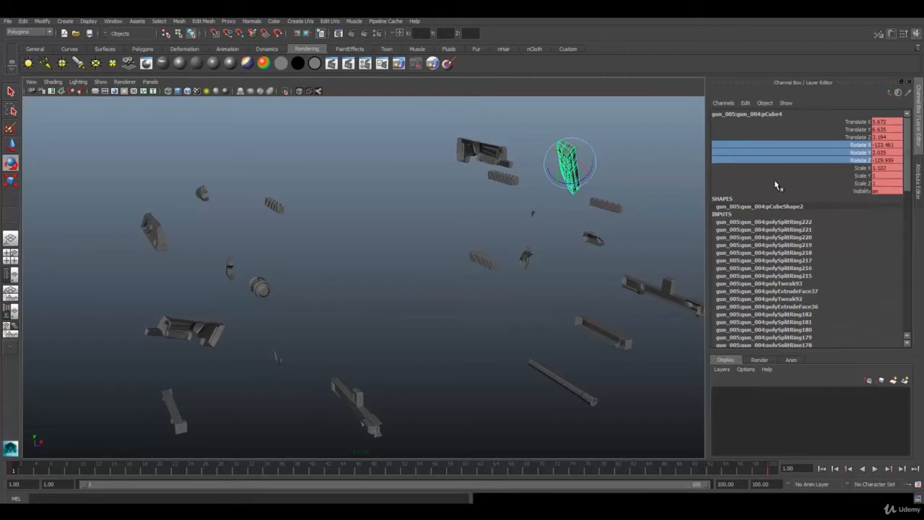
- Rotate the stock's positive-X half to about X -105, Y -20, Z -135 and key it at frame 1
left_click(482, 150)
left_click_drag(500, 154, 486, 139)
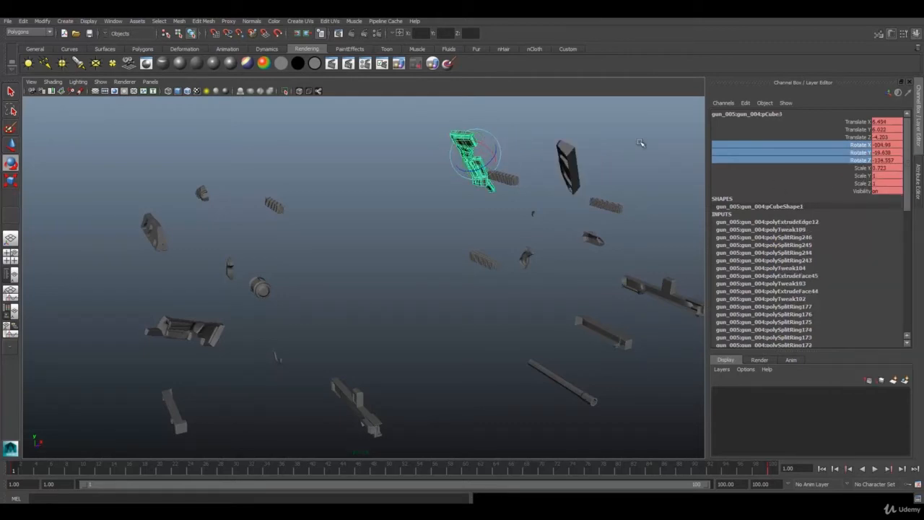
right_click(837, 158)
left_click(840, 173)
- Rotate the ridged strip at about X 14.2 freely on all axes and key its rotation at frame 1
left_click(600, 214)
left_click_drag(629, 206, 652, 217)
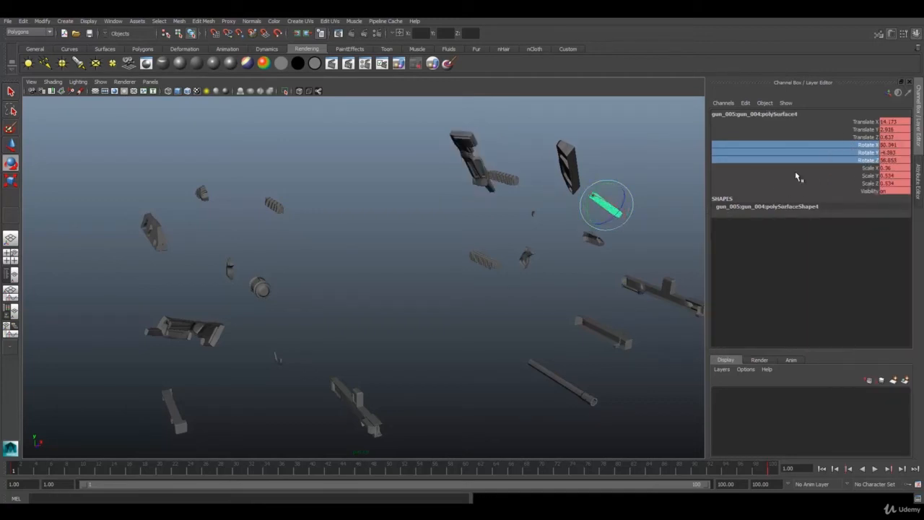
right_click(832, 155)
left_click(852, 180)
- Rotate the grip's positive-X half to about X -53, Y 5, Z -185 and key it at frame 1
left_click(527, 252)
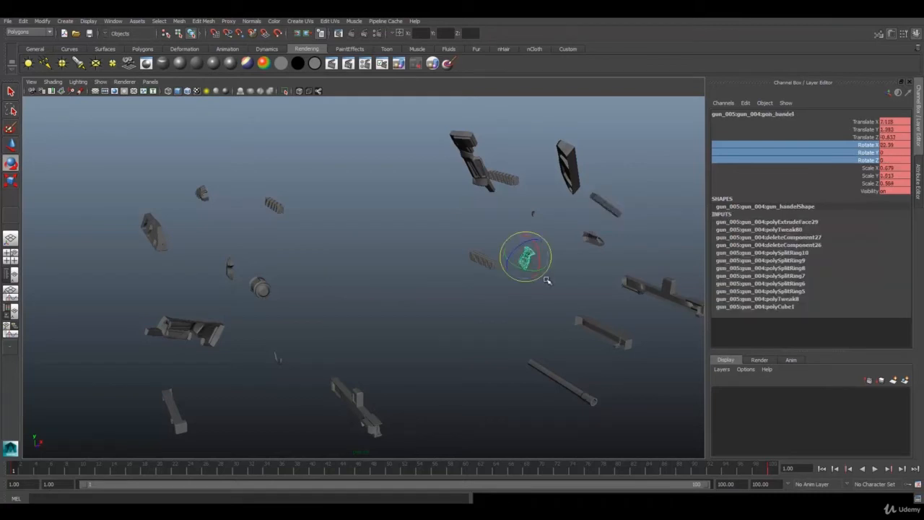
left_click_drag(527, 254, 429, 278)
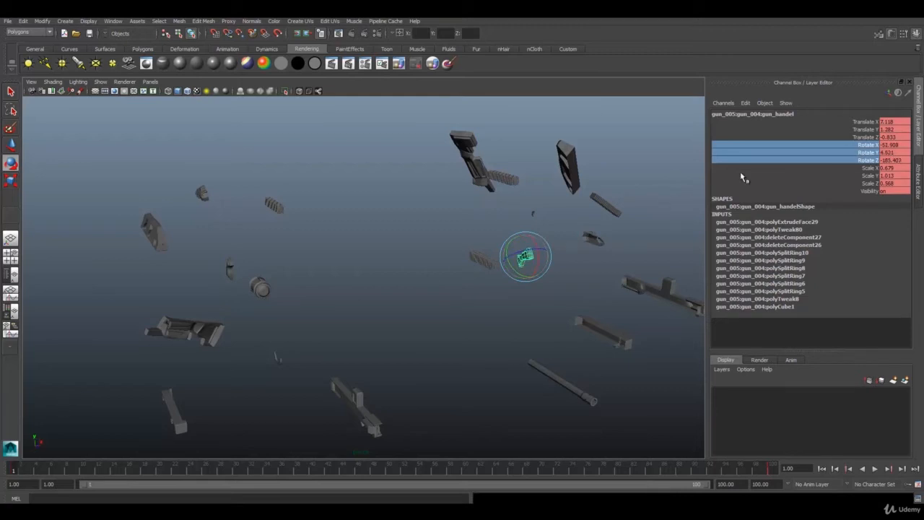
right_click(830, 156)
left_click(854, 176)
- Rotate the ridged strip beside the positive-X grip half to about Y -24, Z 102 and key it at frame 1
left_click_drag(401, 236, 492, 311)
left_click_drag(477, 258, 473, 285)
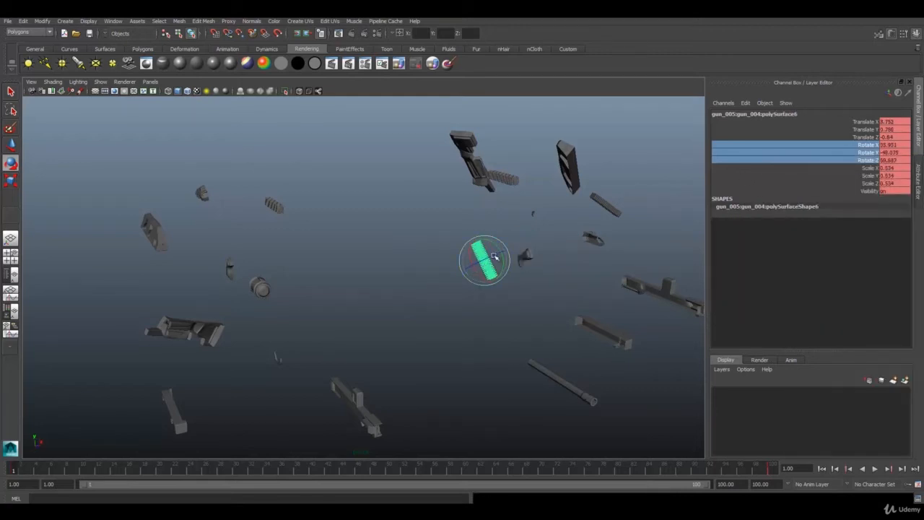
left_click_drag(495, 256, 528, 245)
right_click(845, 160)
left_click(858, 181)
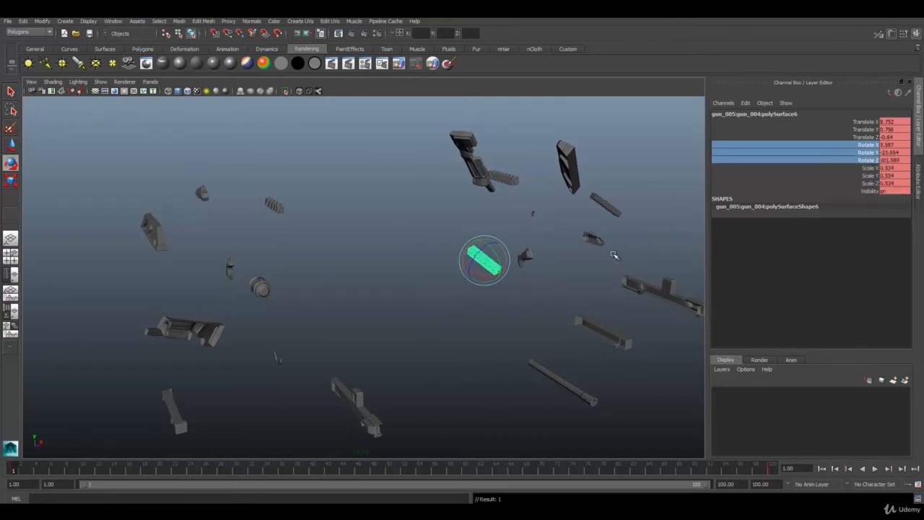
- Rotate the positive-X half of the long frame with the square block to about X -88 and key its rotation at frame 1
left_click(652, 291)
left_click_drag(669, 296, 648, 267)
right_click(828, 155)
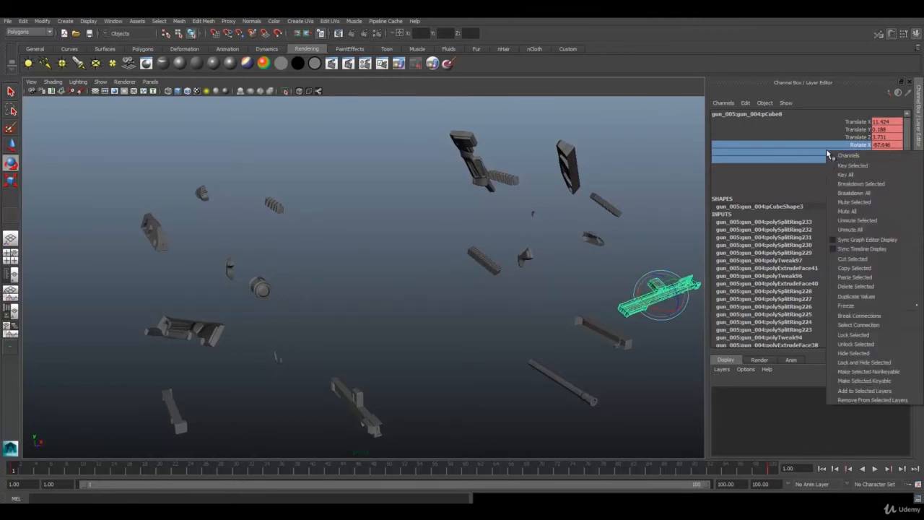
left_click(852, 165)
- Rotate the positive-X half of the lower rail to about X 73, Y 6 and key it at frame 1
left_click(596, 342)
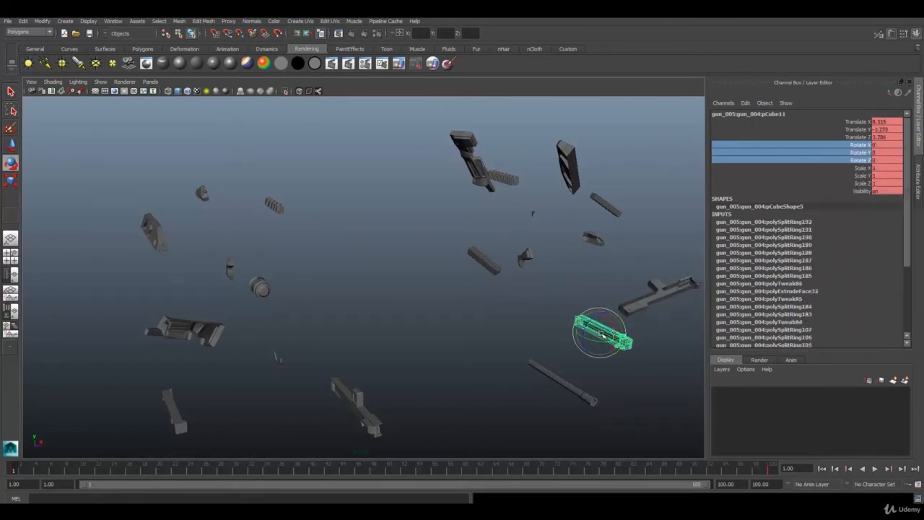
left_click_drag(603, 333, 596, 337)
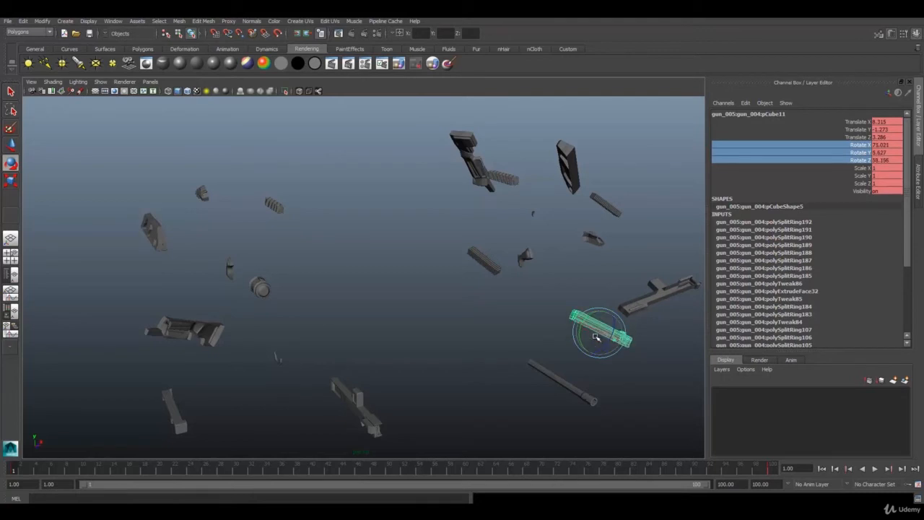
right_click(848, 166)
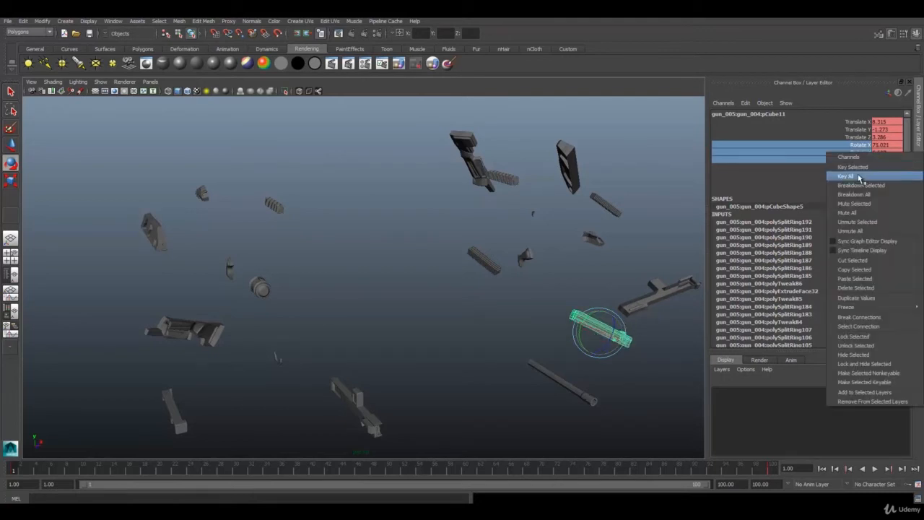
left_click(861, 177)
- Rotate the barrel to about X 161, Y 51, Z 81 and key it at frame 1
left_click(559, 380)
left_click_drag(570, 361, 575, 389)
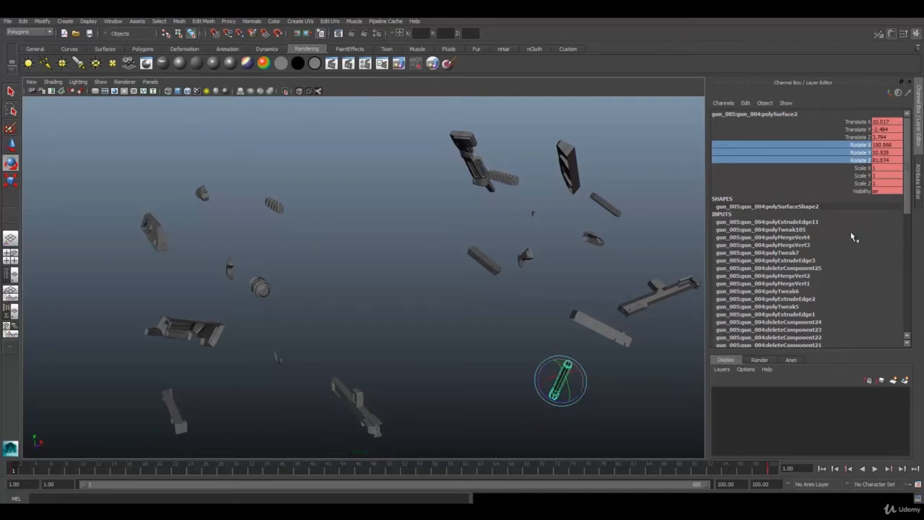
right_click(828, 154)
left_click(843, 174)
- Rotate the negative-X half of the long frame to about X 124, Y -10, Z 106 and key it at frame 1
left_click_drag(321, 372, 371, 434)
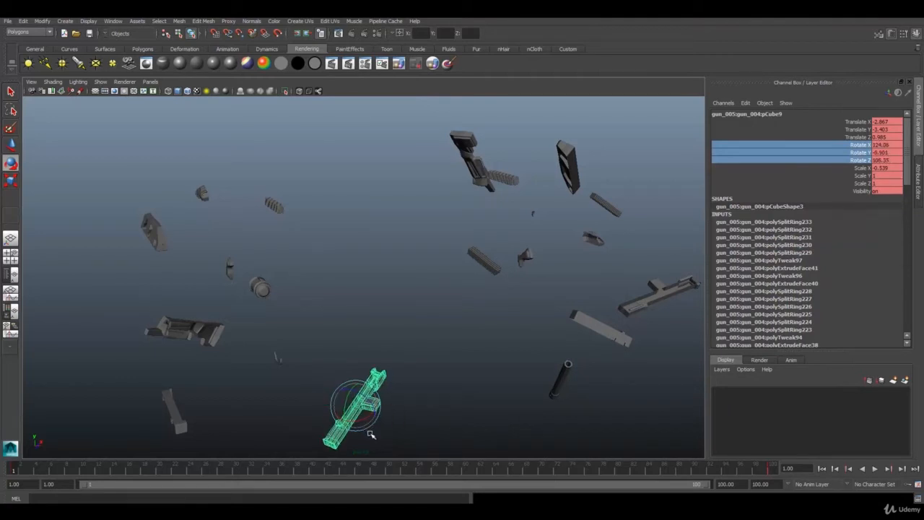
right_click(853, 157)
left_click(837, 174)
- Rotate the trigger guard to about X 45, Y -43, Z 38 and key it at frame 1
left_click_drag(307, 330, 265, 372)
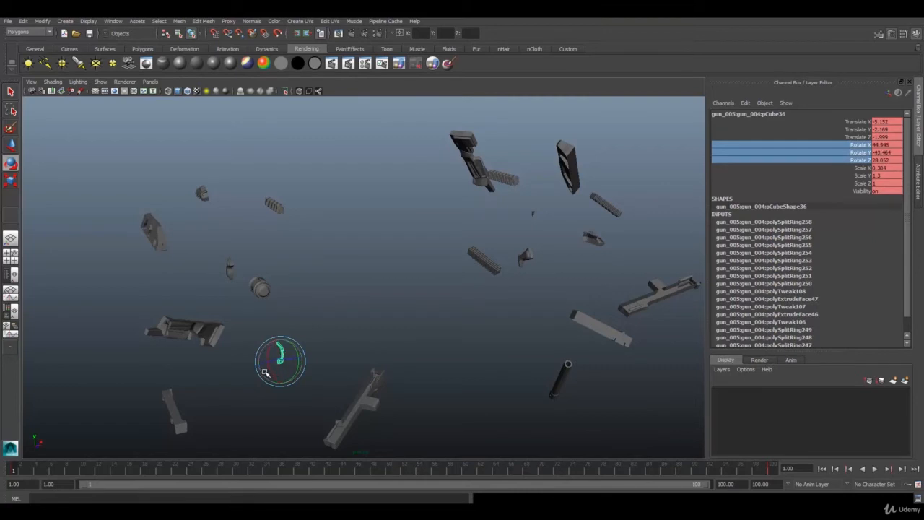
right_click(849, 157)
left_click(838, 172)
- Rotate the short cylinder freely on all axes, to about Y 43, and key it at frame 1
left_click(262, 287)
left_click_drag(263, 288, 304, 285)
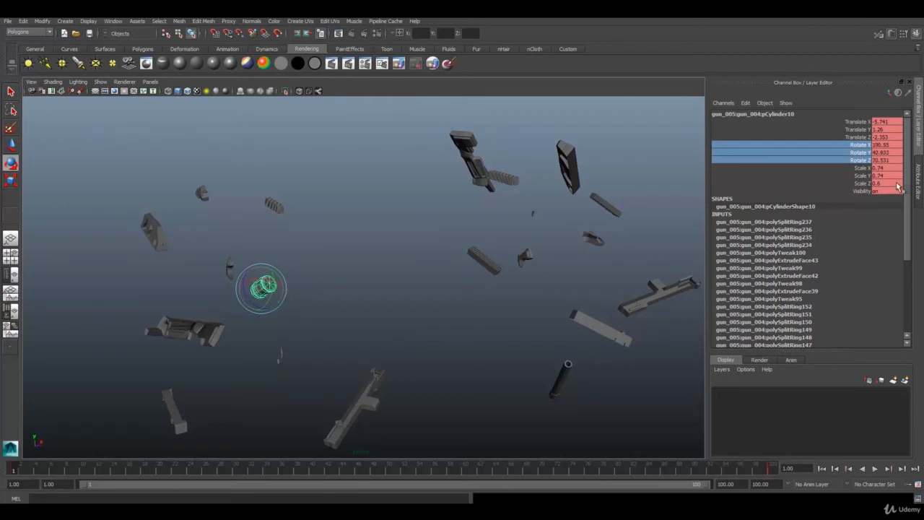
right_click(852, 155)
left_click(843, 173)
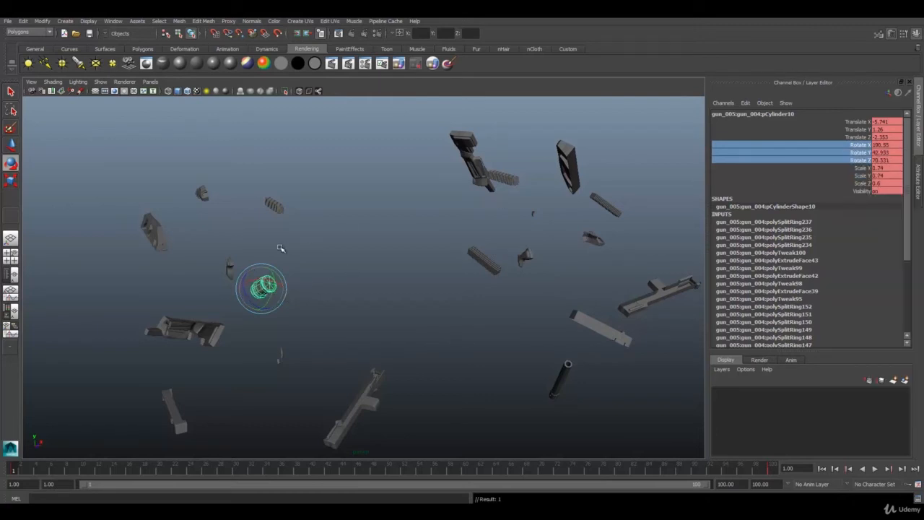
- Rotate the grip's negative-X half to about X -126, Y -46, Z -54 and key it at frame 1
left_click(232, 268)
left_click_drag(229, 265, 246, 247)
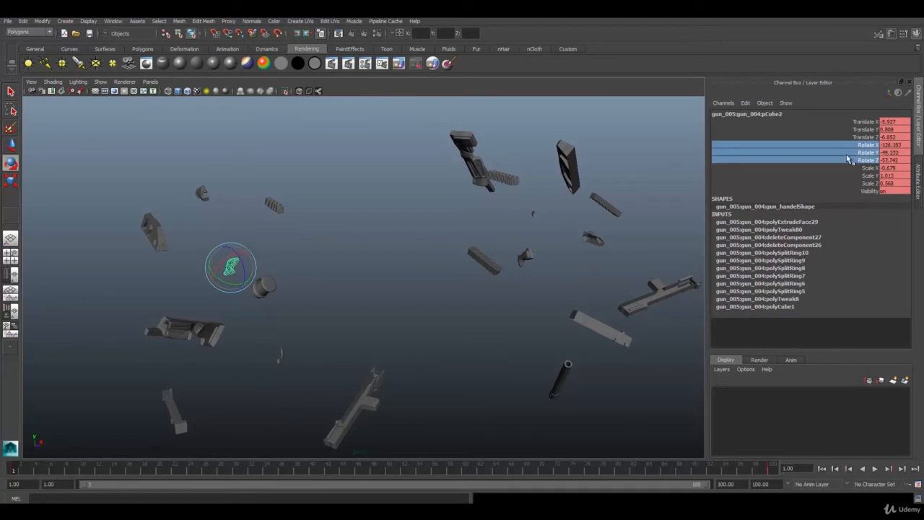
right_click(849, 158)
left_click(845, 176)
- Rotate the negative-X eyepiece half to about X 191 and the ridged strip beside it freely, keying both at frame 1
left_click(209, 198)
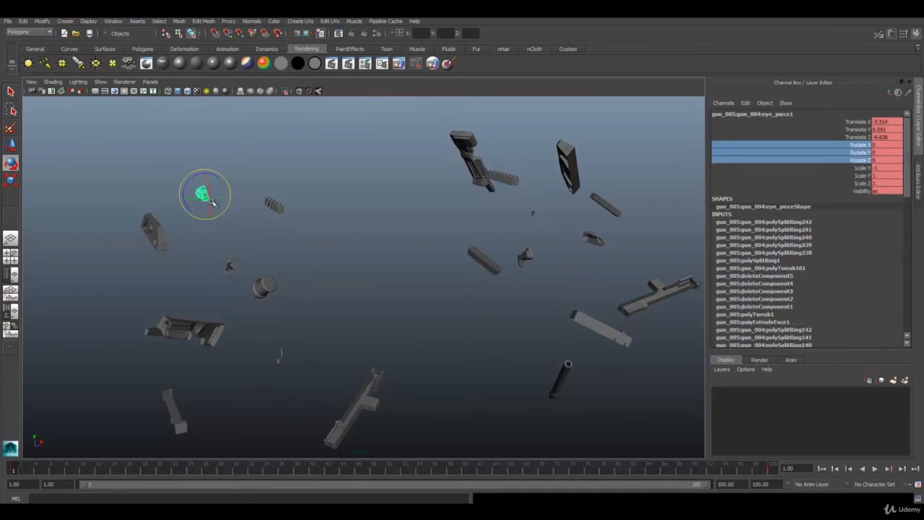
mouse_move(211, 202)
left_mouse_down()
mouse_move(224, 210)
mouse_move(228, 198)
mouse_move(213, 207)
left_mouse_up()
right_click(846, 153)
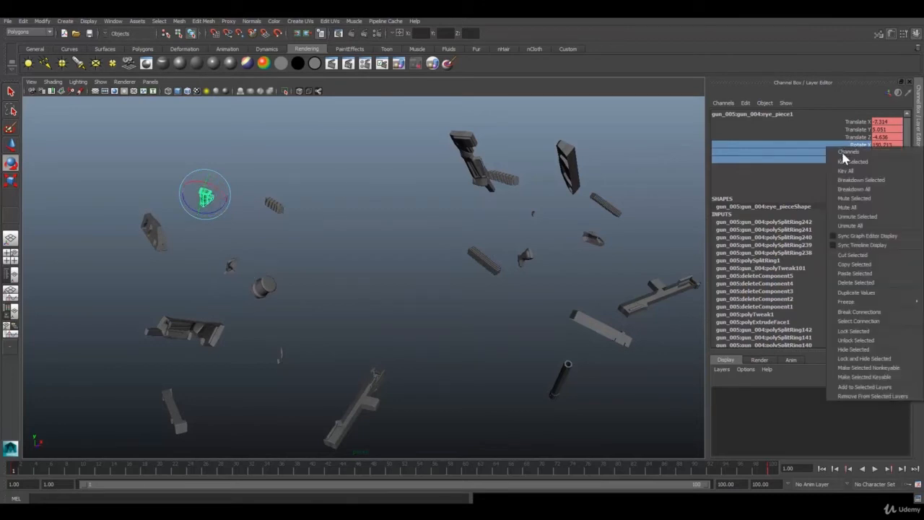
left_click(299, 189)
left_click(273, 204)
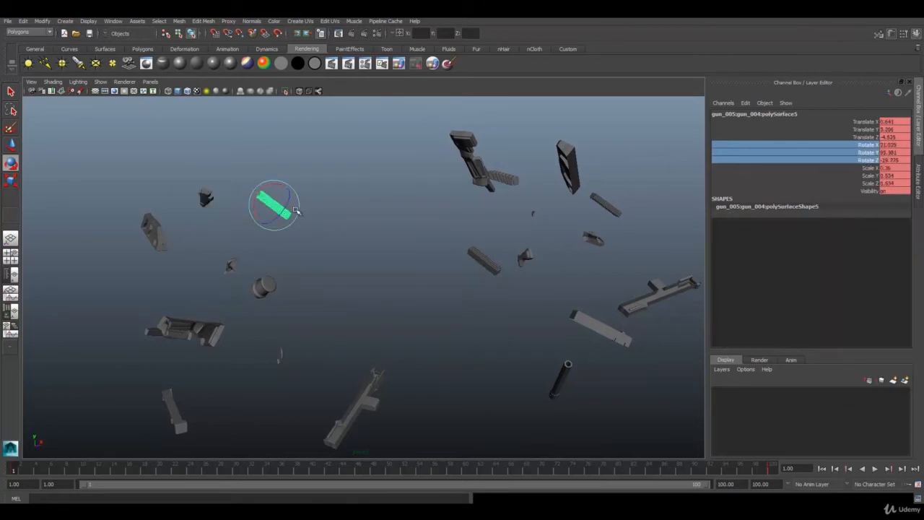
right_click_drag(841, 155, 823, 182)
- Rotate the negative-X half of the large top cover to about X -7, Y -7 and key it at frame 1
left_click_drag(170, 260, 164, 216)
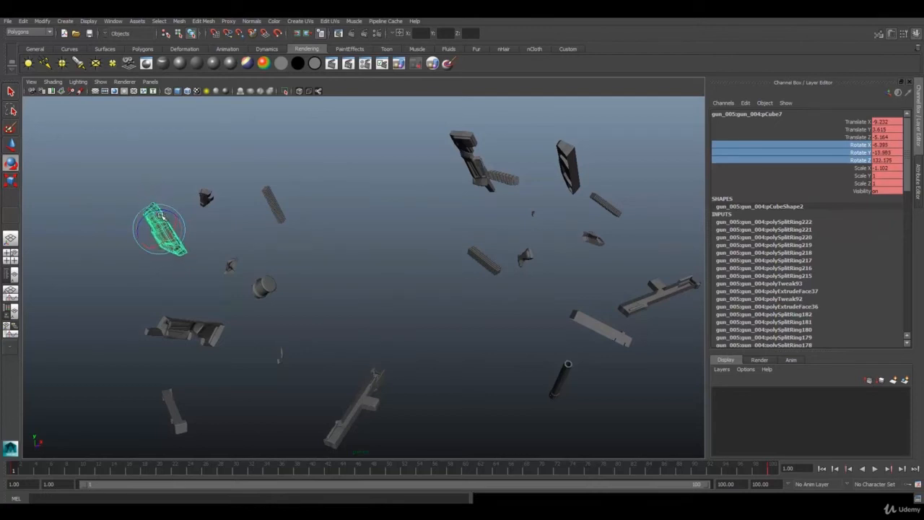
right_click(825, 179)
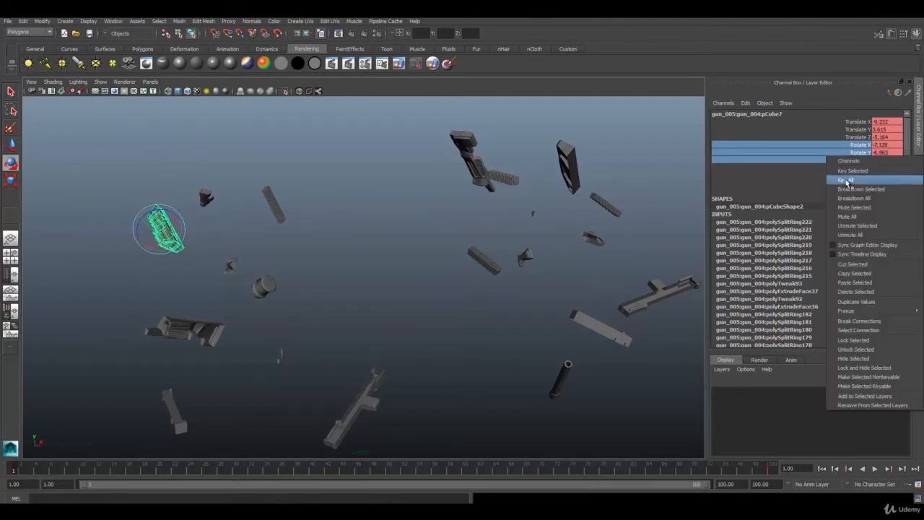
left_click(839, 182)
- Rotate the negative-X half of the lower rail freely on all axes and key its rotation at frame 1
left_click(181, 427)
left_click_drag(178, 412, 149, 393)
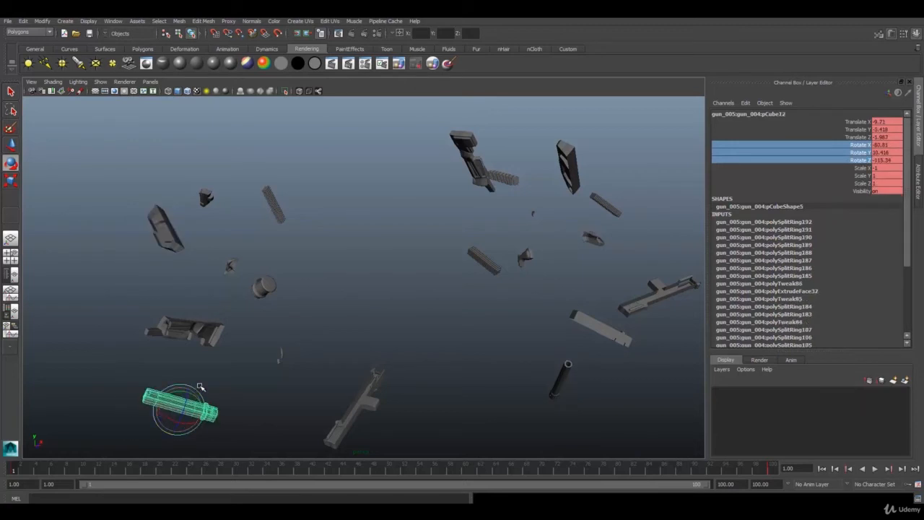
right_click(853, 156)
left_click(855, 161)
- Rotate the trigger guard to about X -24, Y -10, Z 53 and key all its channels at frame 1
left_click(277, 351)
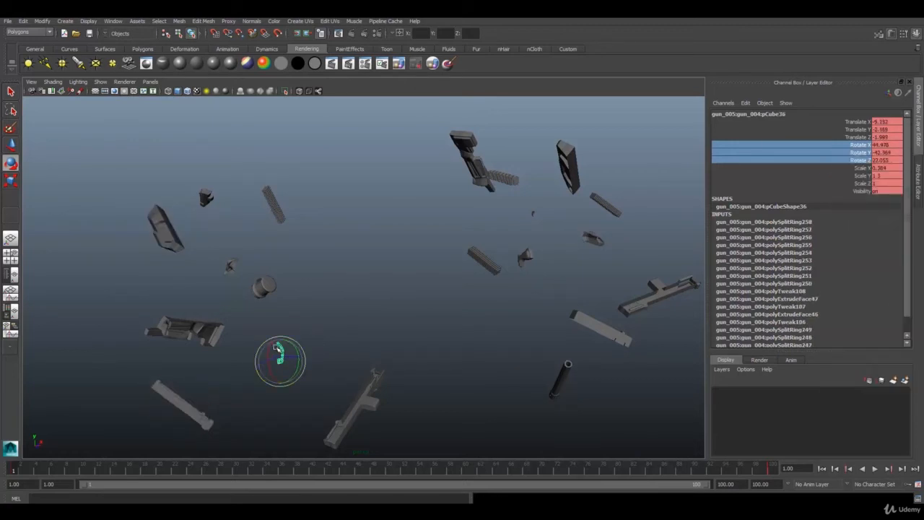
right_click(821, 156)
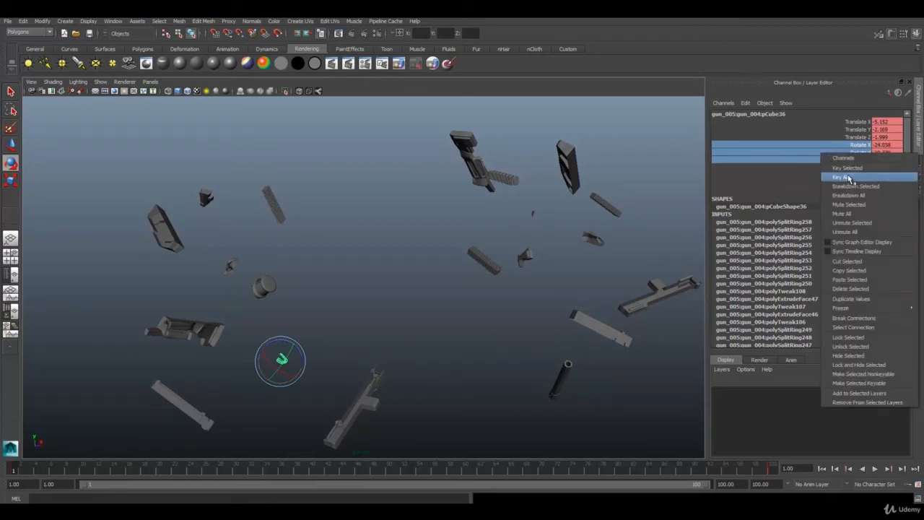
left_click(849, 178)
- Preview the rifle's assembly animation by scrubbing and playing it between frames 1 and 100
mouse_move(27, 470)
left_mouse_down()
mouse_move(725, 470)
mouse_move(479, 472)
mouse_move(294, 495)
mouse_move(129, 491)
mouse_move(346, 478)
mouse_move(510, 488)
mouse_move(601, 475)
mouse_move(800, 475)
mouse_move(506, 467)
mouse_move(815, 467)
mouse_move(534, 478)
mouse_move(317, 462)
left_mouse_up()
mouse_move(264, 453)
left_mouse_down()
mouse_move(139, 443)
mouse_move(512, 473)
mouse_move(692, 473)
left_mouse_up()
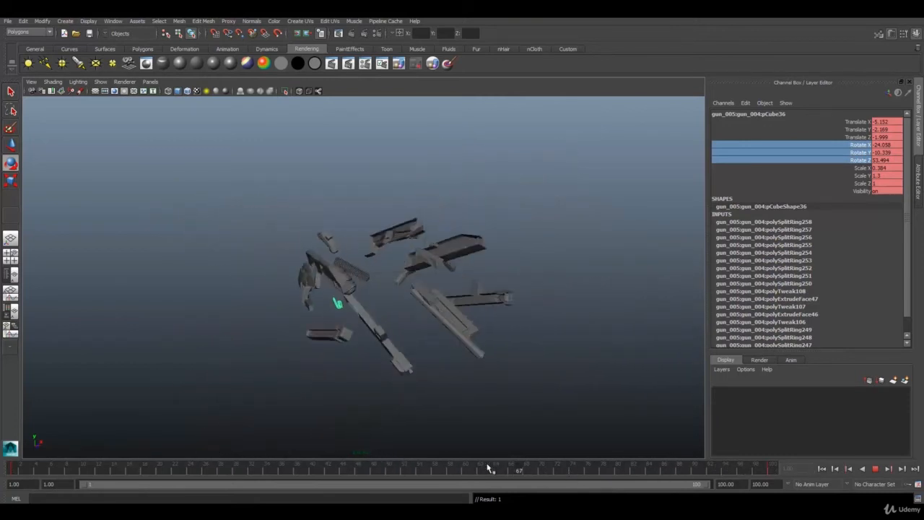
mouse_move(489, 469)
left_mouse_down()
mouse_move(202, 475)
mouse_move(725, 491)
mouse_move(310, 458)
mouse_move(118, 458)
mouse_move(526, 454)
left_mouse_up()
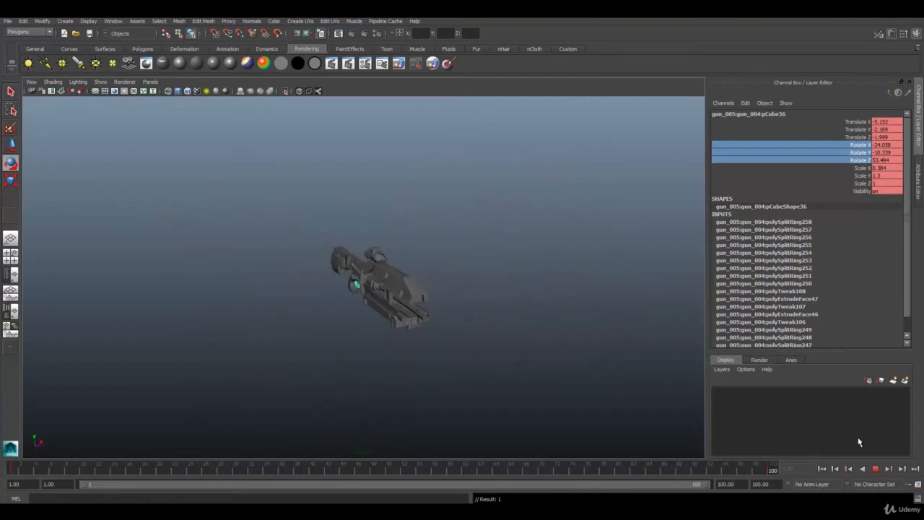
- Examine the assembled rifle at frame 100 from several sides and replay the assembly animation
scroll(377, 262, "up", 5)
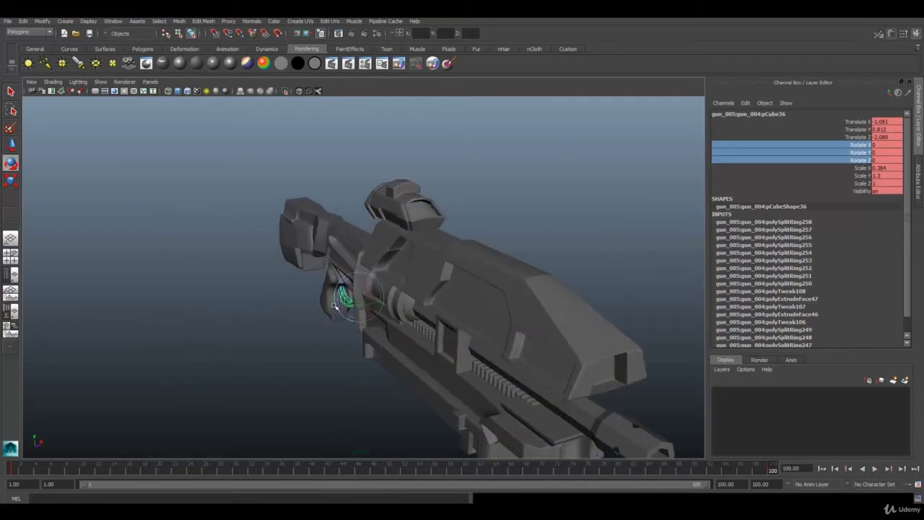
left_click_drag(334, 305, 364, 351, "alt")
key("alt+v")
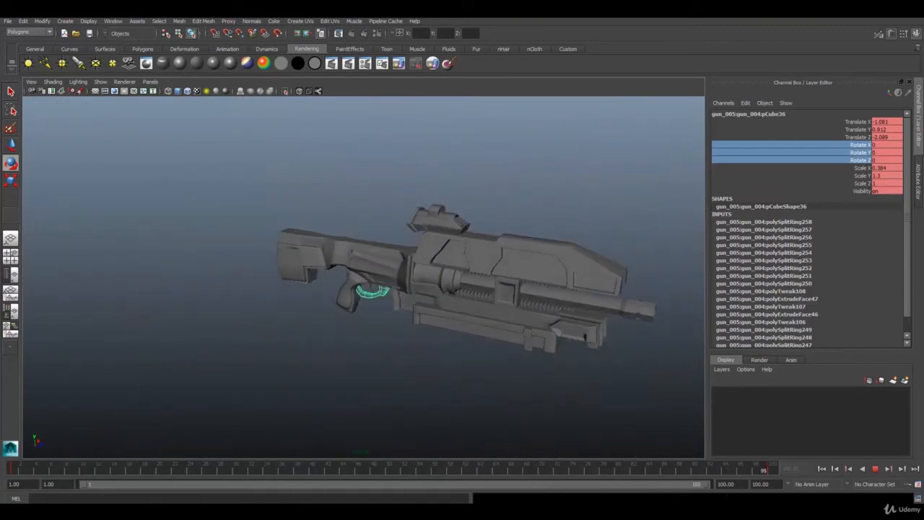
scroll(550, 388, "down", 8)
mouse_move(469, 290)
left_mouse_down("alt")
mouse_move(394, 314)
mouse_move(403, 303)
mouse_move(472, 289)
left_mouse_up("alt")
scroll(361, 324, "up", 10)
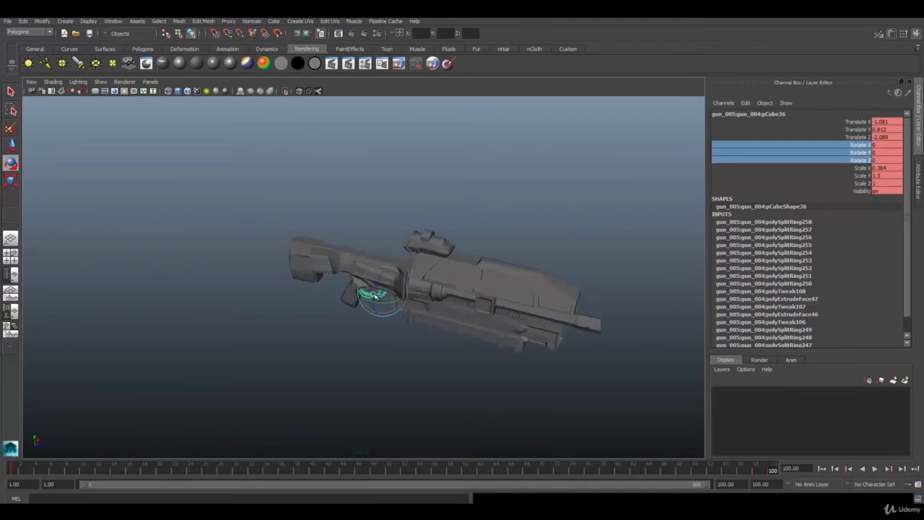
left_click_drag(361, 325, 390, 297, "alt")
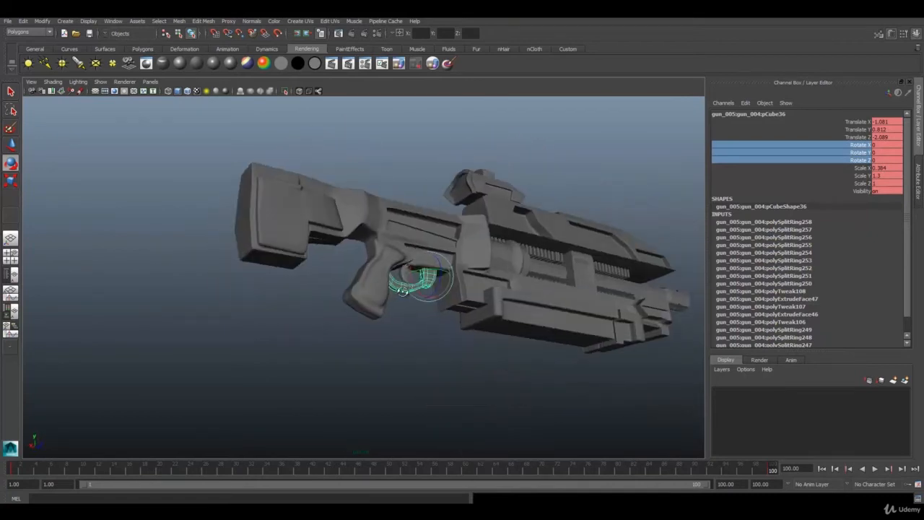
scroll(384, 300, "down", 3)
scroll(384, 300, "down", 3)
left_click_drag(536, 324, 469, 344, "alt")
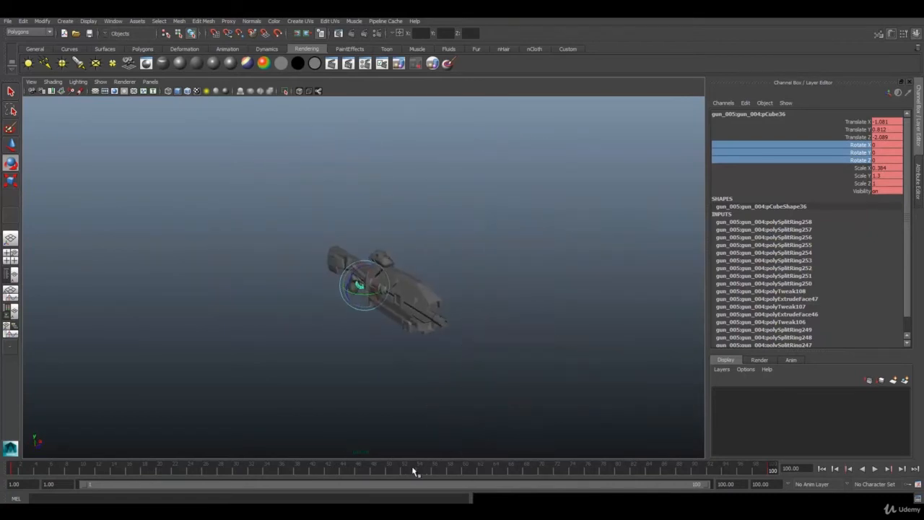
left_click_drag(413, 467, 487, 432)
- Show the viewport grid and clear the selection
left_click(94, 93)
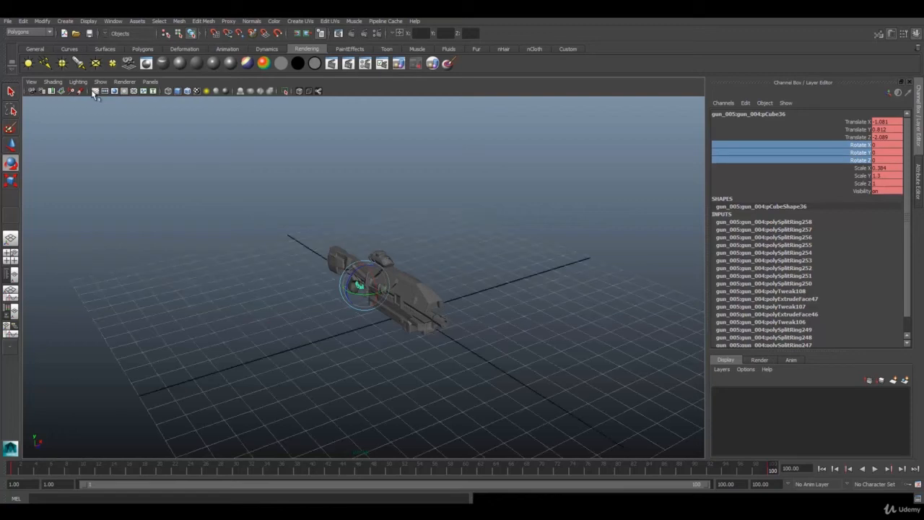
left_click(149, 218)
scroll(258, 252, "down", 5)
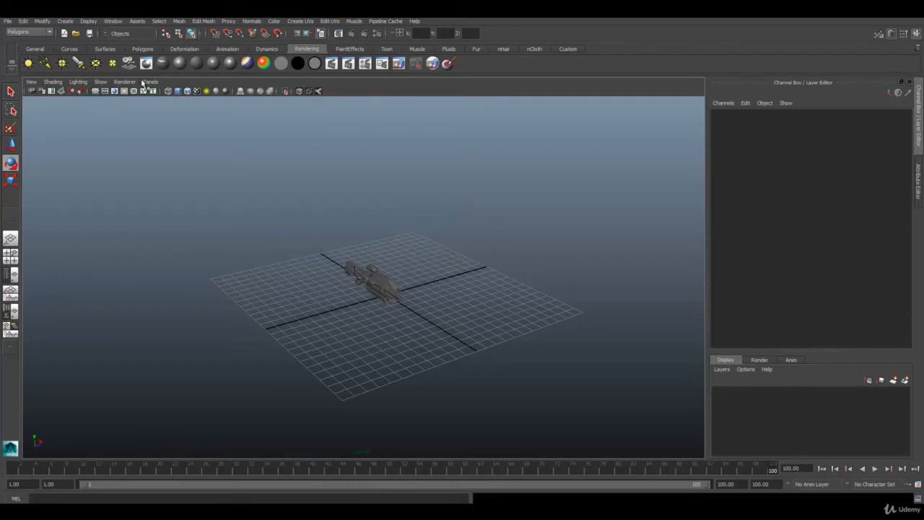
- Create a camera and place it at about X 0.57, Y 4.01, Z 11.39, rotated about X 8.1, Y 15.2, Z 11.6
left_click(146, 63)
scroll(421, 316, "up", 2)
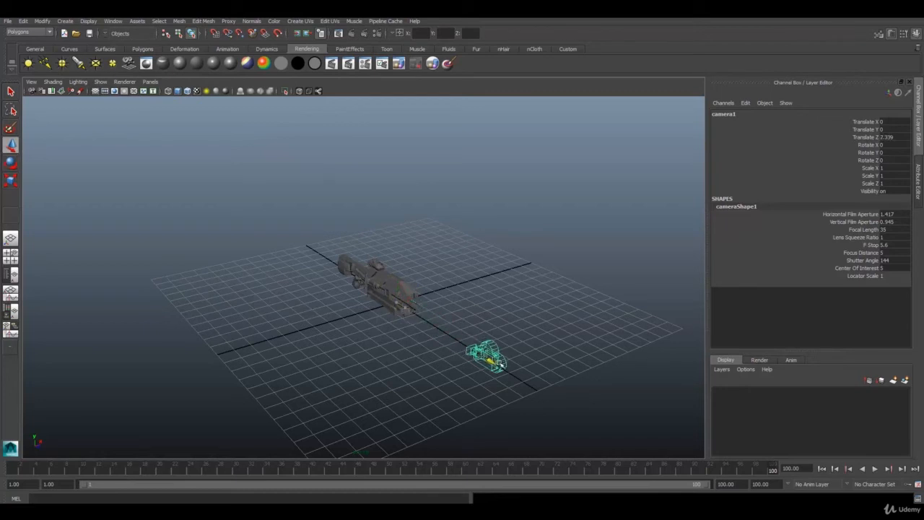
left_click_drag(517, 365, 552, 291)
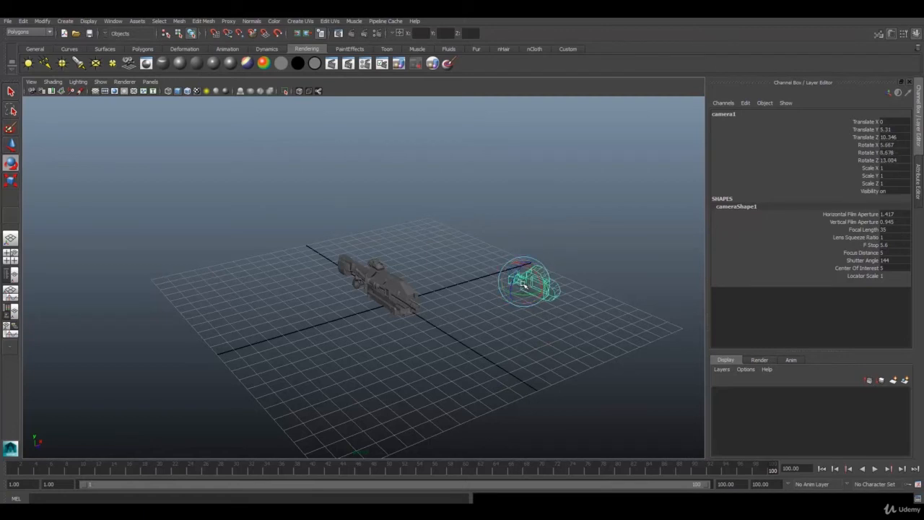
left_click_drag(529, 283, 543, 315)
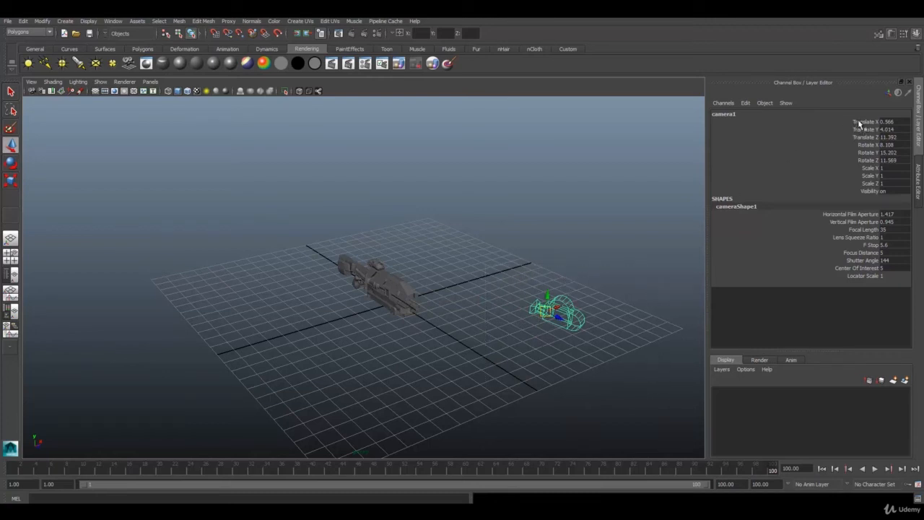
- Key all the camera's channels at frame 1 and move it back to about Z 14.93
left_click_drag(859, 123, 862, 183)
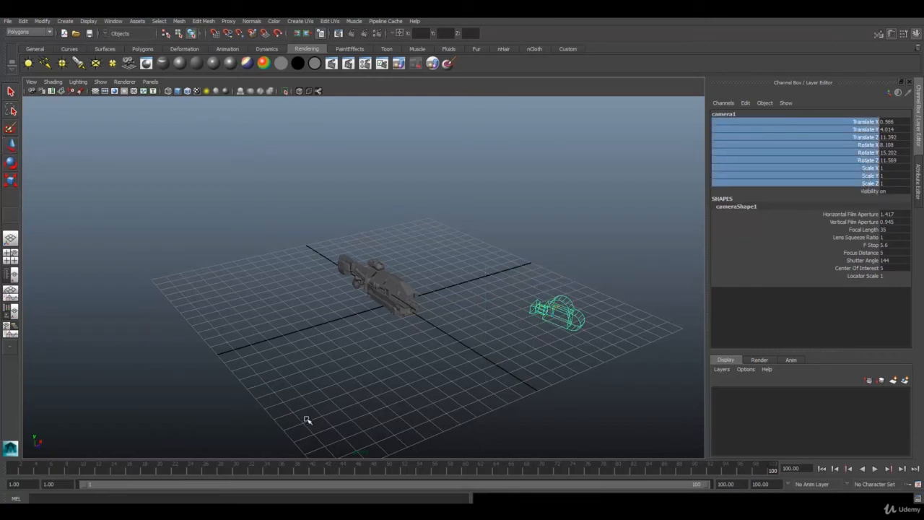
key("alt+v")
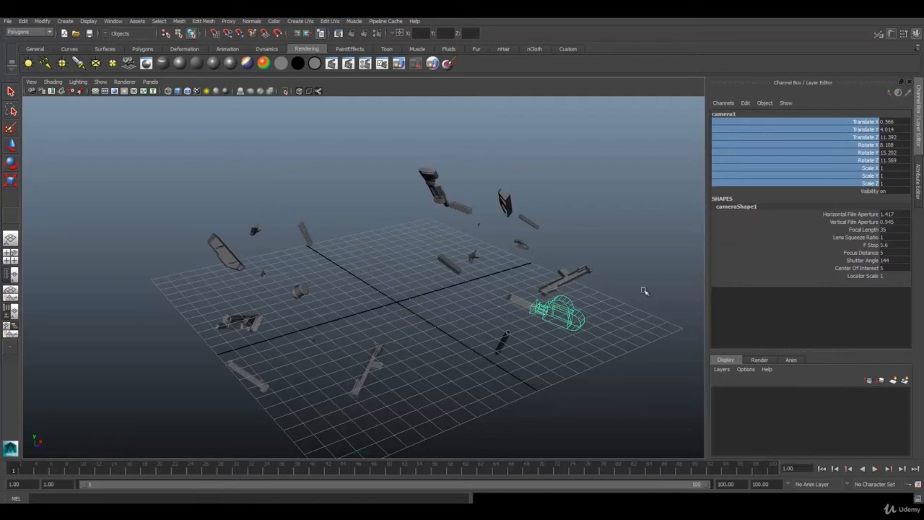
right_click(857, 139)
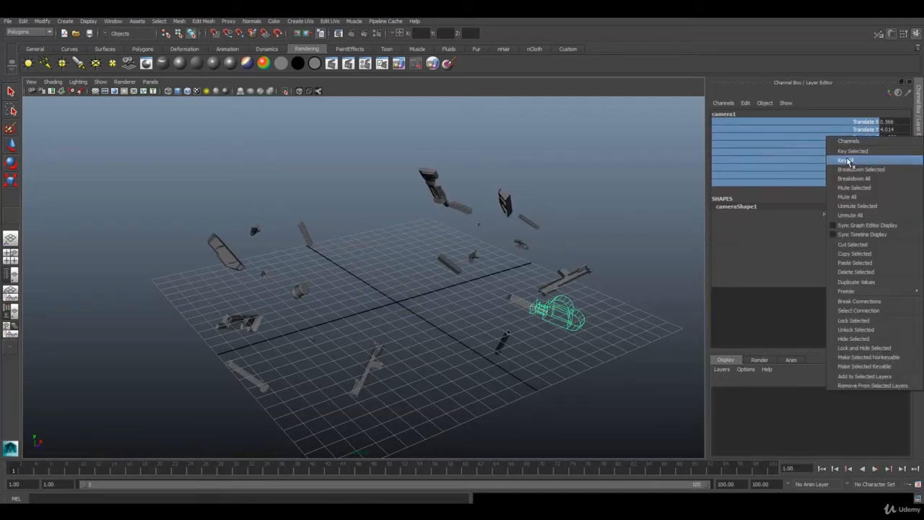
left_click(848, 160)
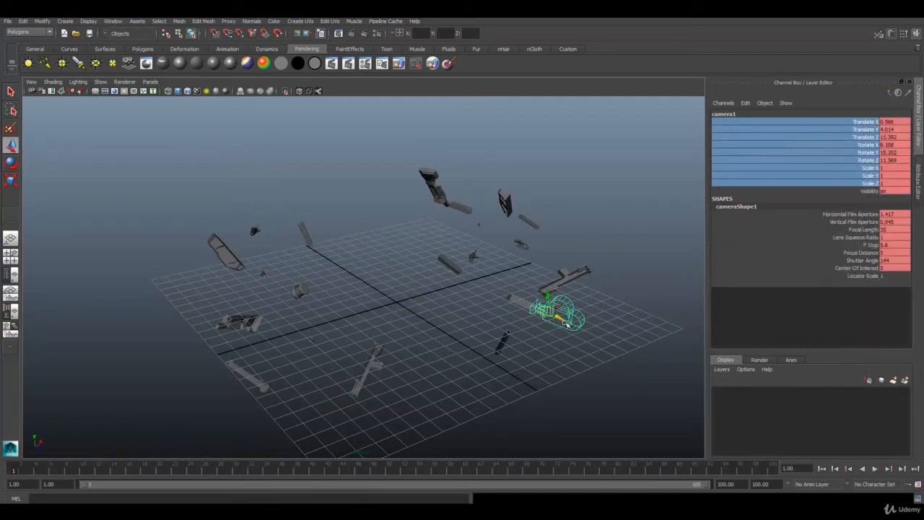
left_click_drag(568, 325, 620, 351)
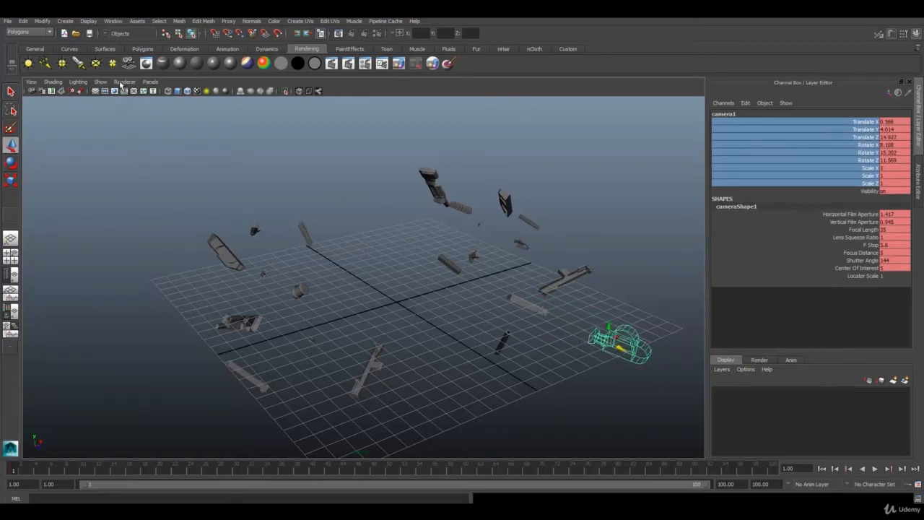
- Look through camera1, pull it back and raise it to about X 10.63, Y 12.45, Z 28.98, and key all its channels at frame 1
left_click(123, 82)
left_click(102, 81)
left_click(150, 82)
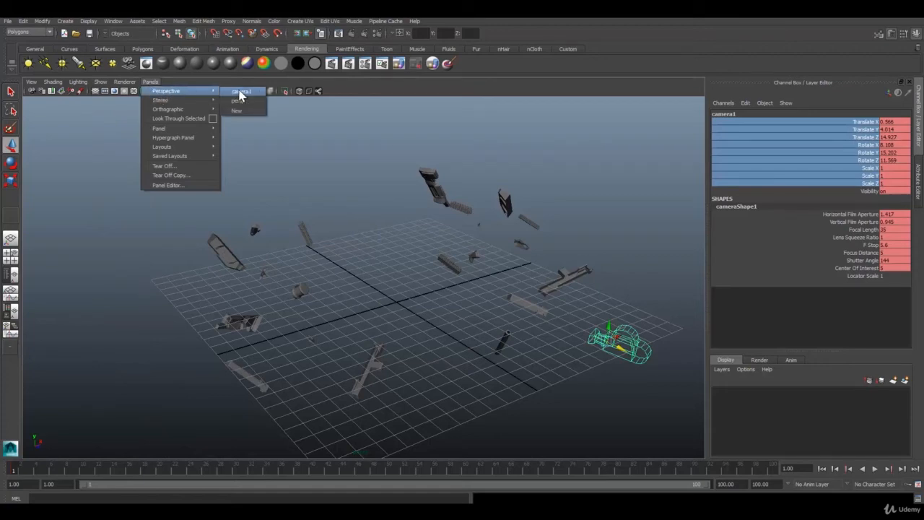
left_click(241, 93)
scroll(339, 306, "down", 8)
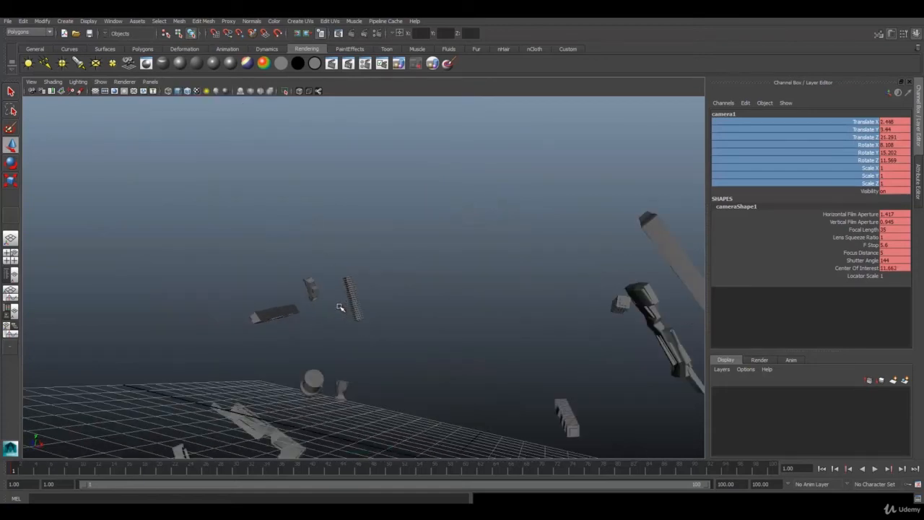
scroll(339, 306, "down", 10)
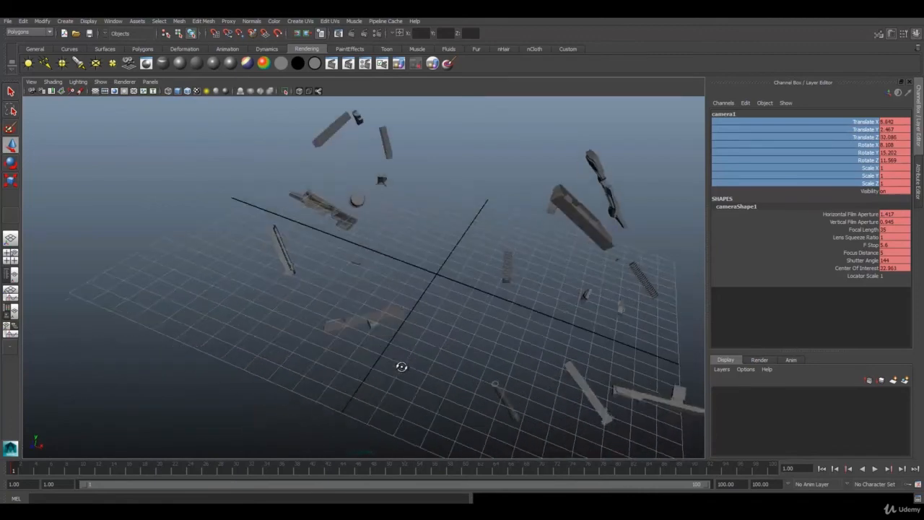
left_click_drag(402, 359, 362, 298, "alt")
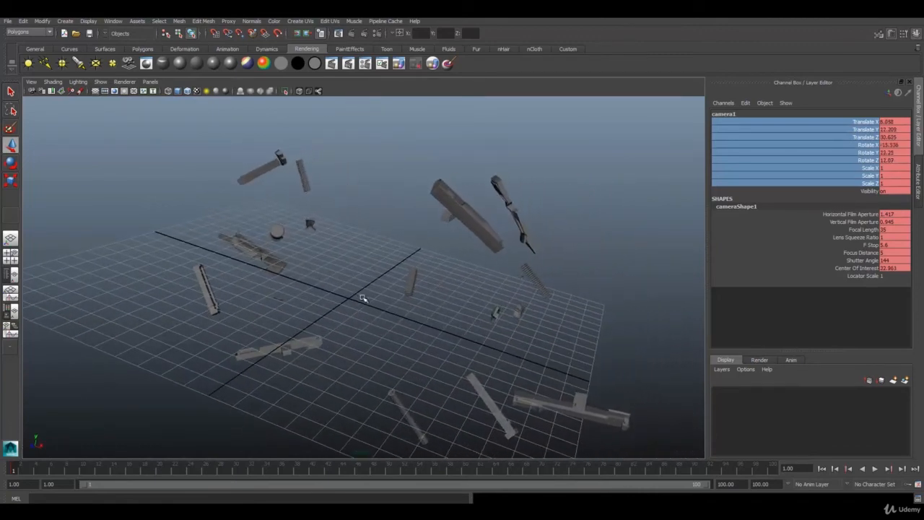
left_click_drag(364, 334, 367, 334, "alt")
right_click(857, 142)
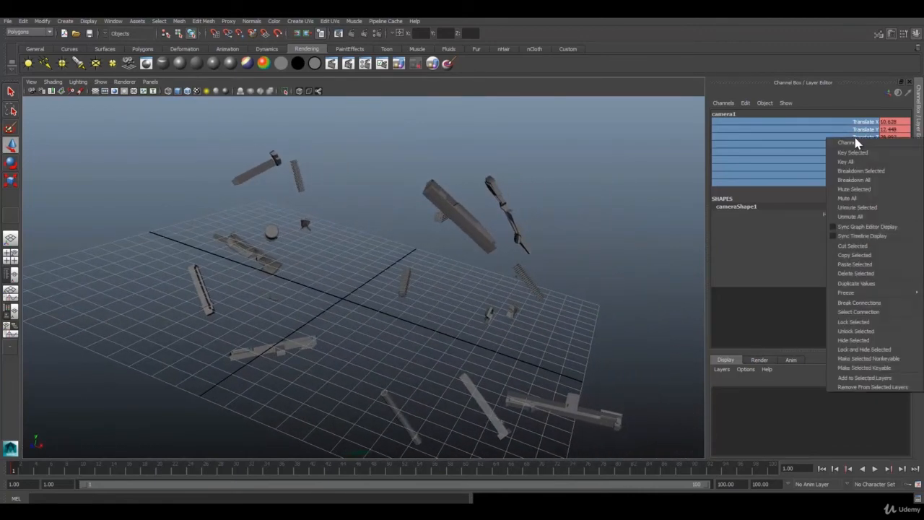
left_click(855, 163)
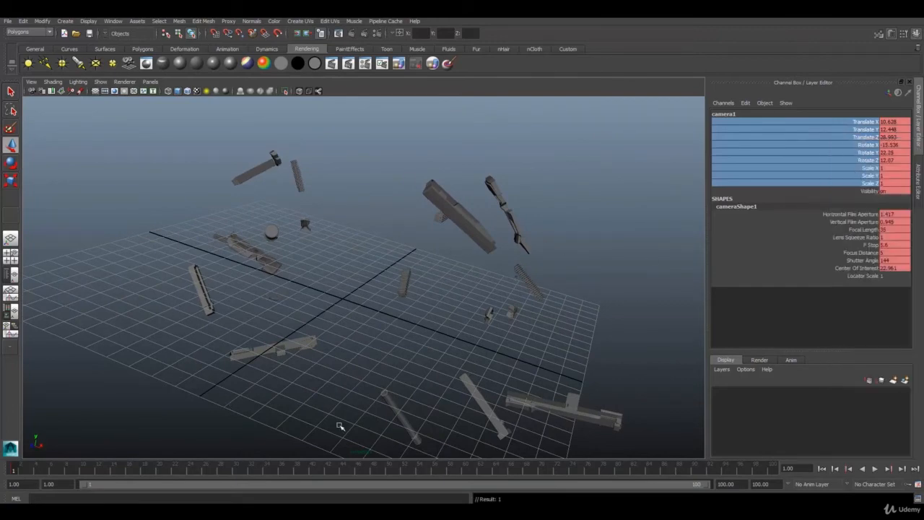
- Orbit the camera to about X 17.50, Y 13.81, Z 24.22 and key all its channels again at frame 1
left_click_drag(434, 420, 411, 366, "alt")
right_click(846, 124)
left_click(841, 145)
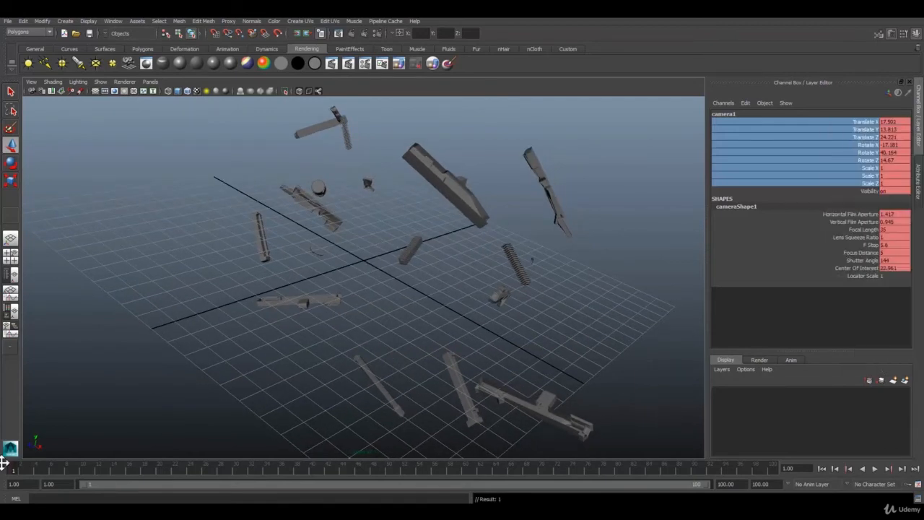
- At frame 41, move the camera closer, rotated about X -13.9, Y -2.9, Z 11.3, and key all its channels
left_click_drag(22, 474, 323, 473)
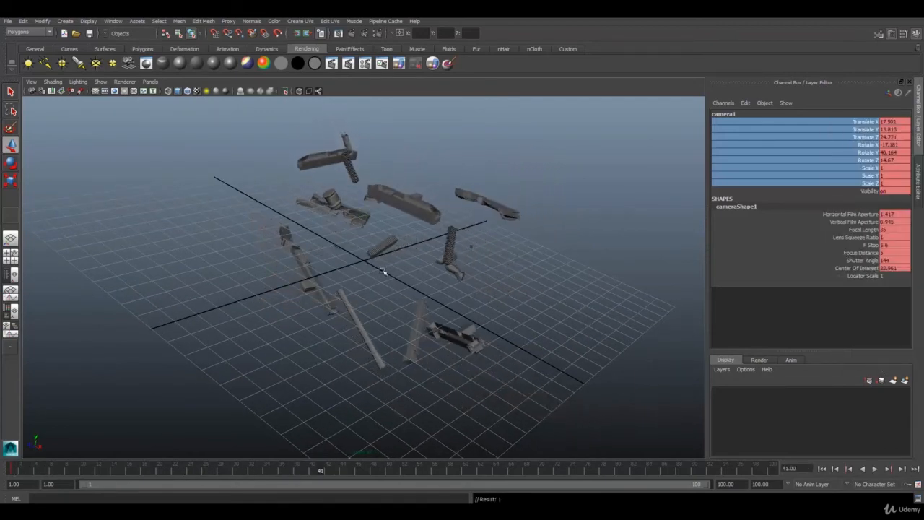
scroll(362, 266, "up", 5)
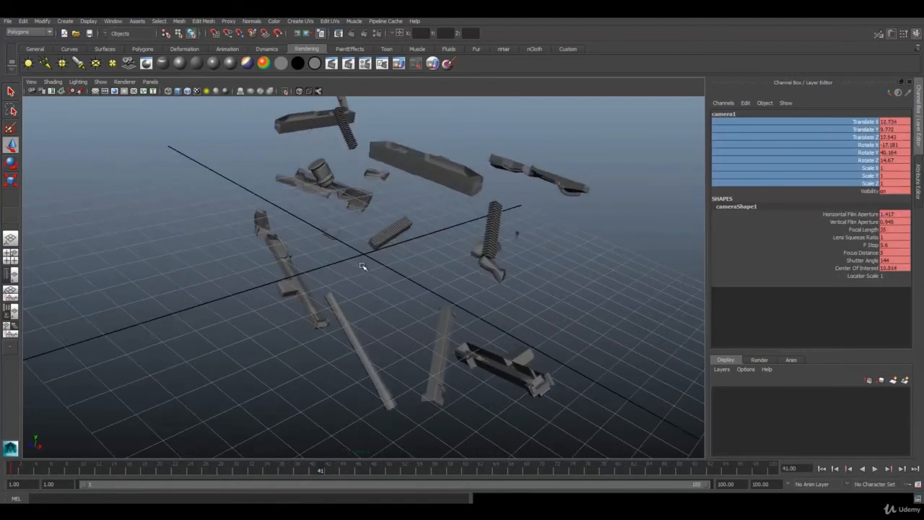
left_click_drag(362, 266, 448, 257, "alt")
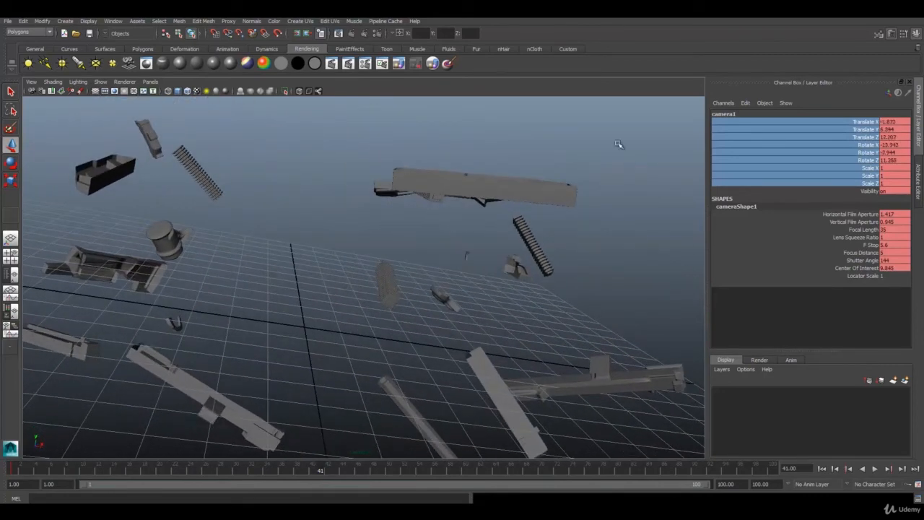
right_click(833, 154)
left_click(801, 166)
- Play on to frame 68, set a low camera angle rotated about X 19.8, Y 42.9, Z 15.3, and key all channels
key("alt+v")
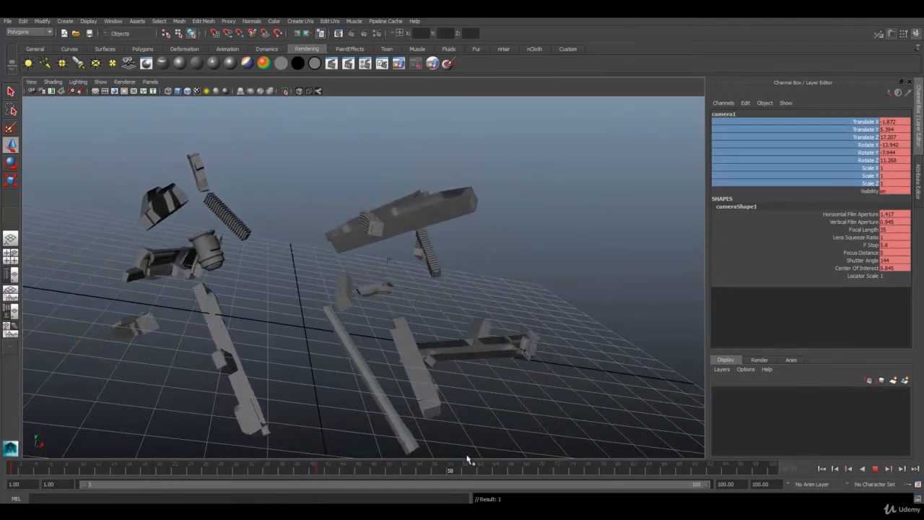
key("alt+v")
left_click_drag(369, 246, 435, 287, "alt")
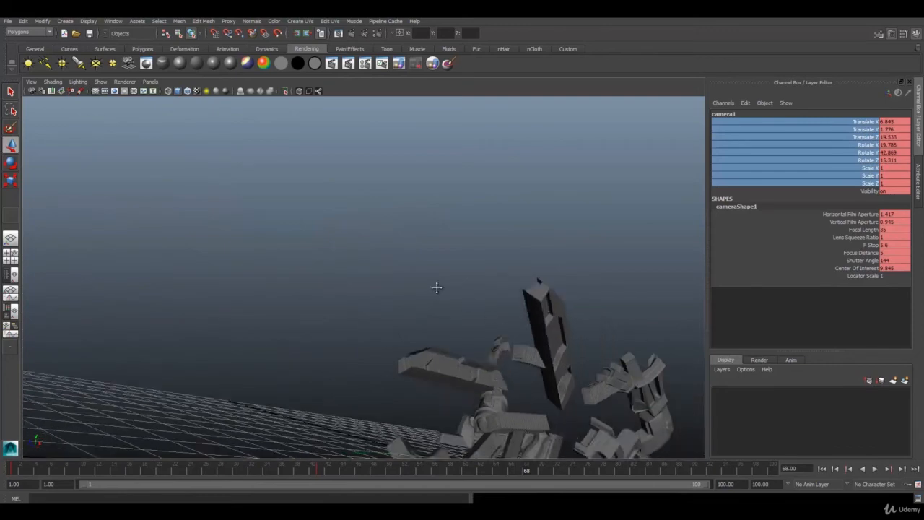
middle_click_drag(435, 286, 229, 171, "alt")
right_click_drag(228, 171, 418, 256, "alt")
middle_click_drag(420, 264, 420, 266, "alt")
right_click(866, 133)
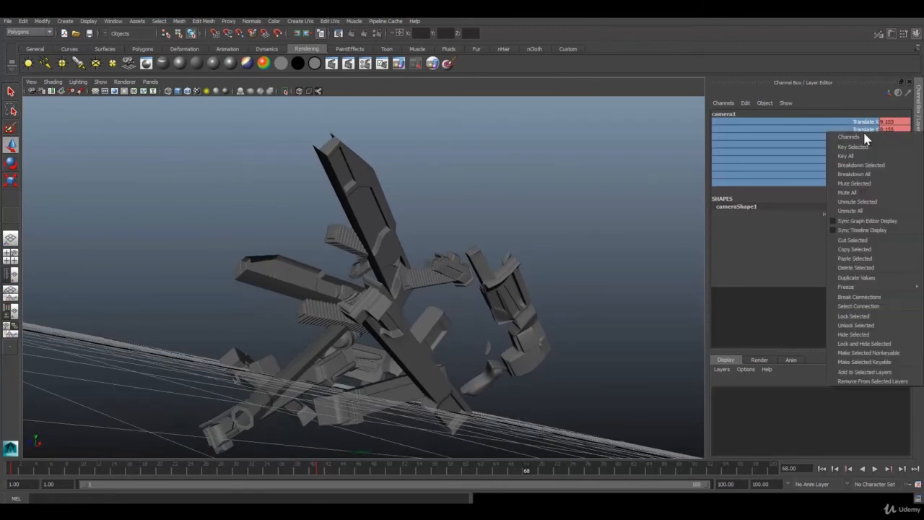
left_click(867, 157)
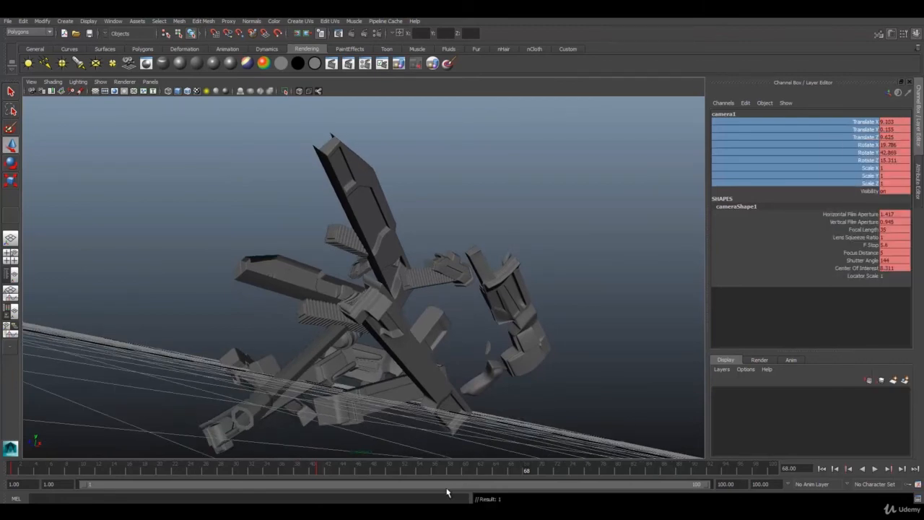
- Preview the motion and, at frame 55, shift the camera to about X 4.32, Y 1.29, Z 12.35 and key all channels
key("alt+v")
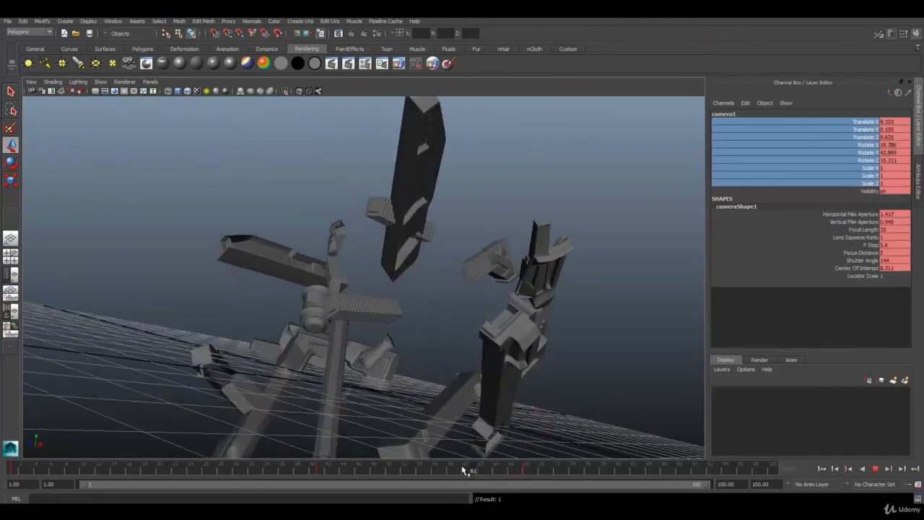
key("alt+v")
middle_click_drag(478, 315, 459, 271, "alt")
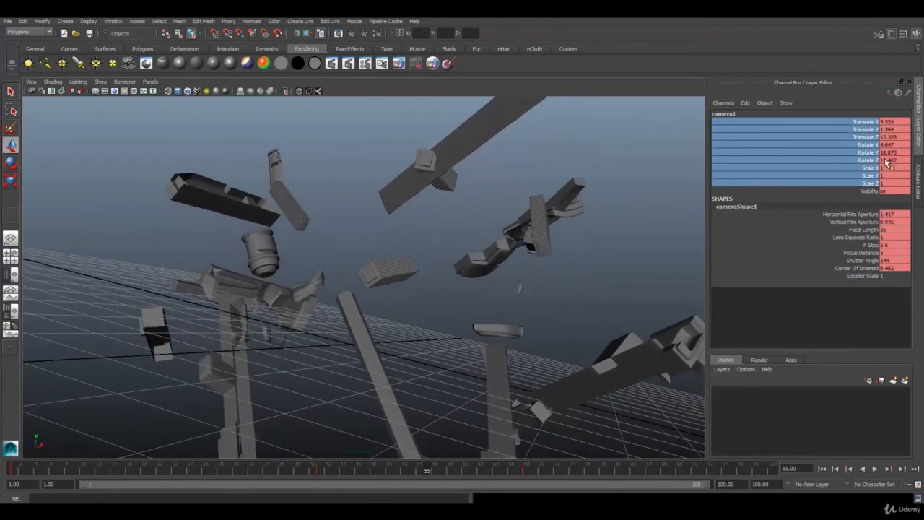
right_click(830, 148)
left_click(841, 174)
- At frame 91, frame the rifle from above its muzzle side, rotated about X -39, Y -49.6, Z 17.4, and key all camera channels
key("alt+v")
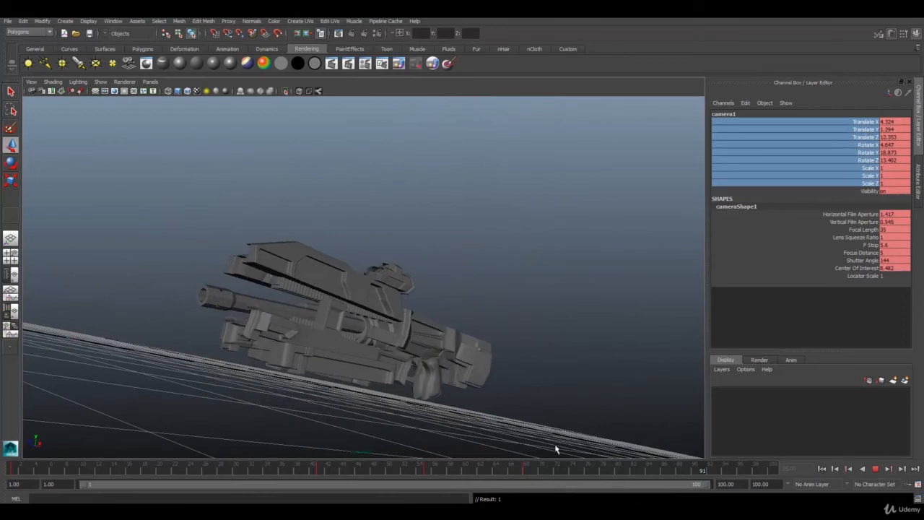
left_click_drag(556, 450, 312, 285, "alt")
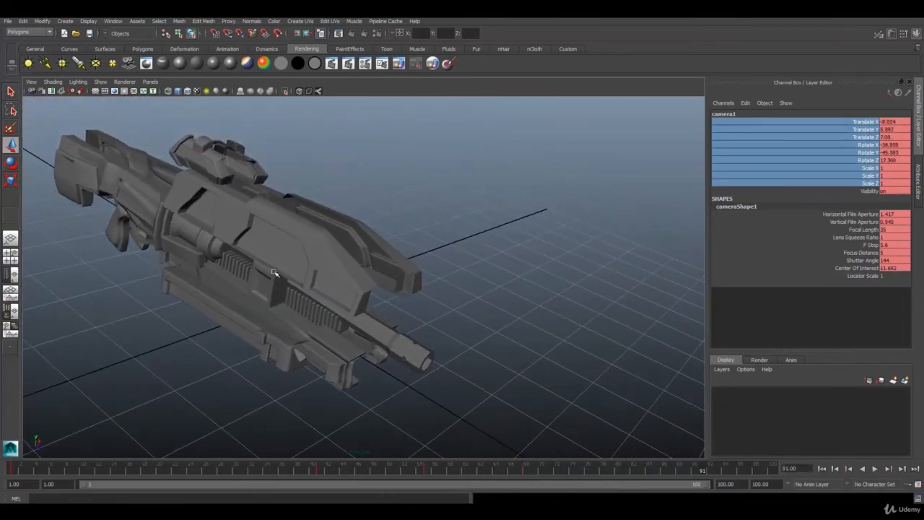
middle_click_drag(274, 273, 424, 255, "alt")
right_click_drag(354, 240, 429, 273, "alt")
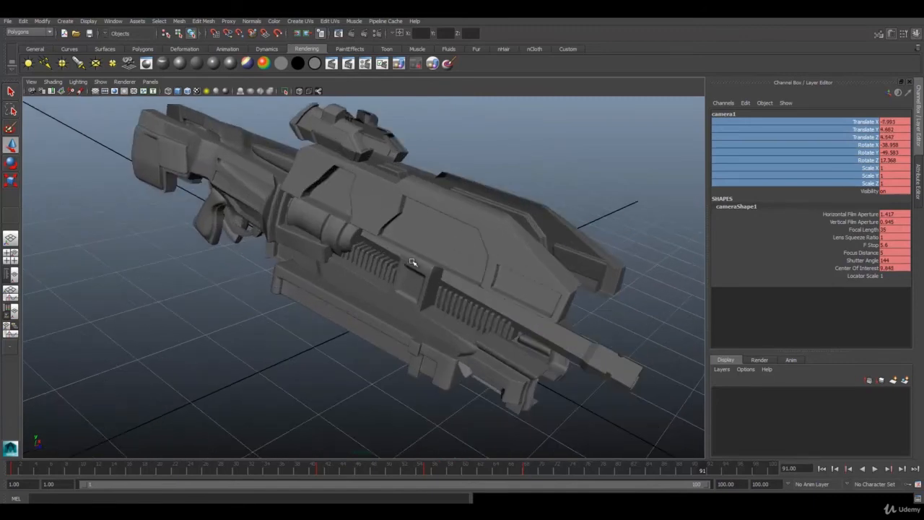
right_click(843, 140)
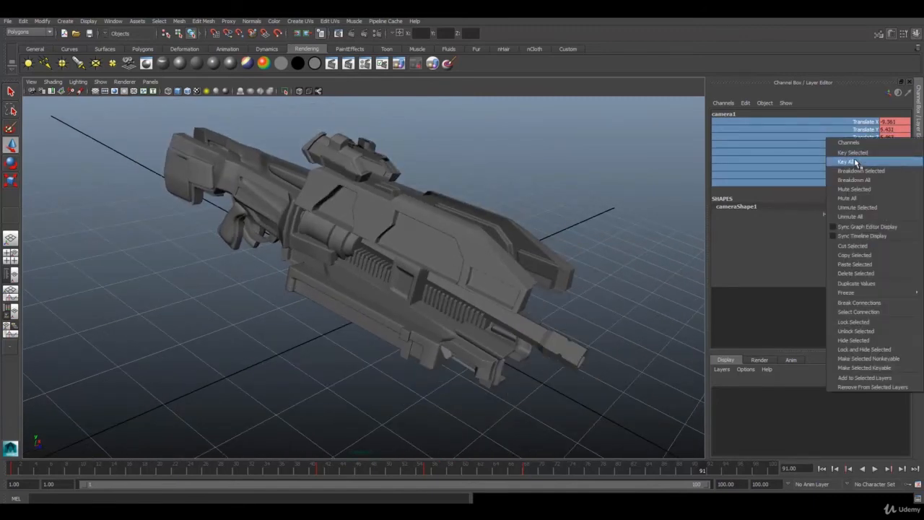
left_click(857, 165)
- At frame 100, lower the camera to about X -10.27, Y 1.81, Z 6.08 and key all its channels
left_click_drag(704, 470, 830, 481)
left_click_drag(414, 314, 410, 345, "alt")
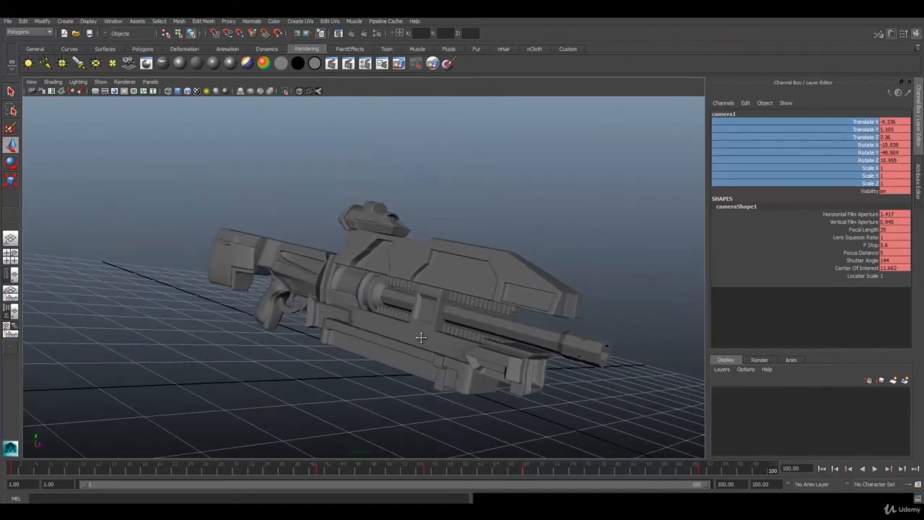
right_click(836, 148)
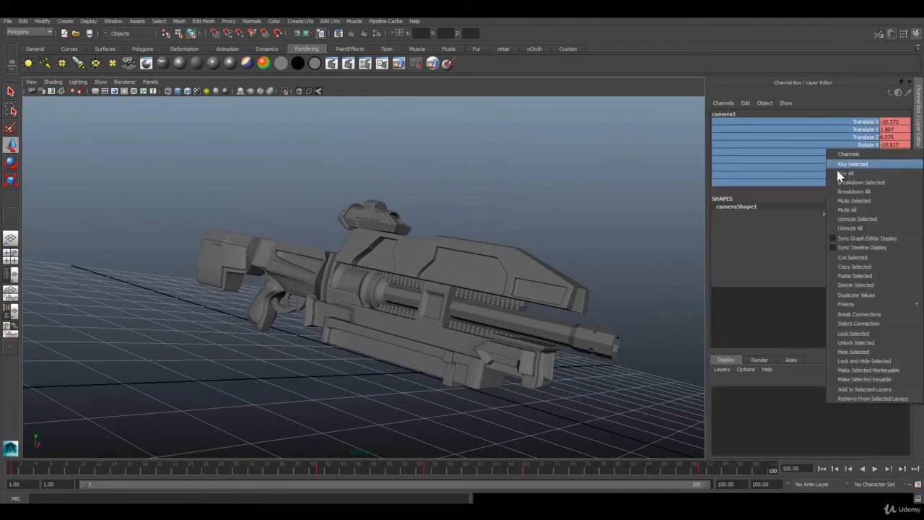
left_click(833, 174)
- At frame 83, orbit the camera around the converging parts, rotated about X -22.8, Z 18.1, and key all its channels
left_click_drag(762, 473, 640, 461)
left_click_drag(582, 435, 346, 309, "alt")
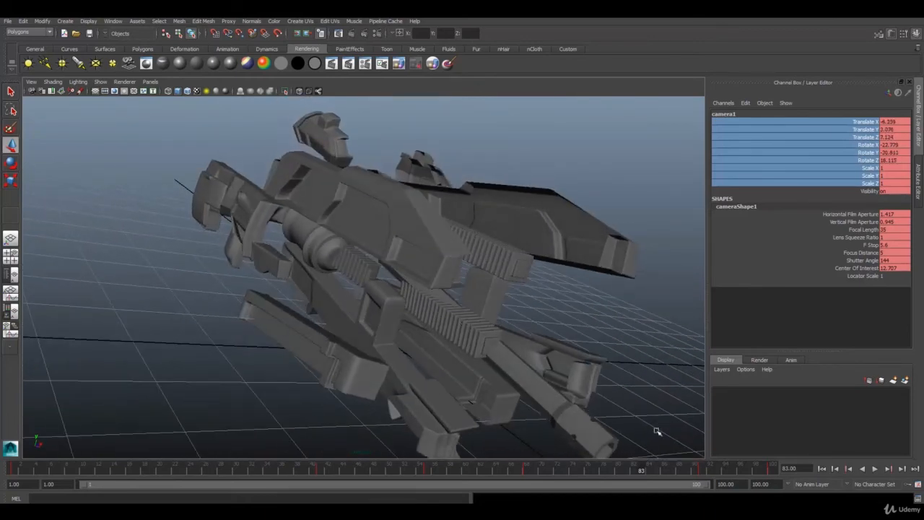
right_click(841, 166)
left_click(849, 187)
- Preview the motion and, at frame 74, pan the camera to about X 4.09, Y 1.27, Z 8.96 and key all channels
key("alt+v")
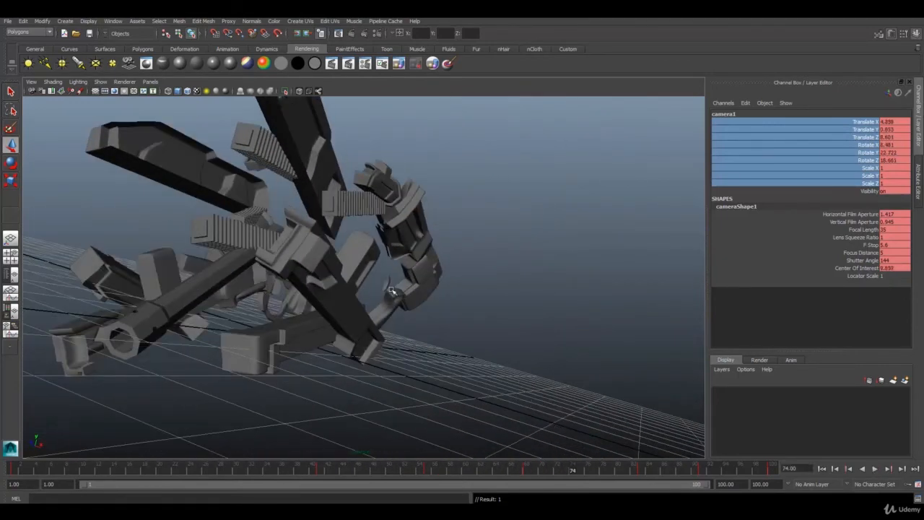
middle_click_drag(391, 290, 437, 331, "alt")
right_click(820, 169)
left_click(834, 185)
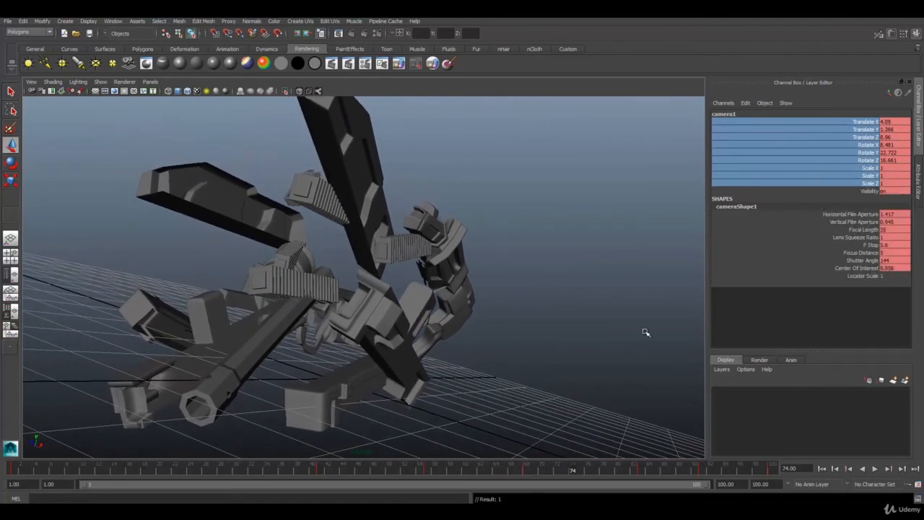
- Replay the animation through the camera, hide the Channel Box, and switch the viewport to the perspective view
key("alt+v")
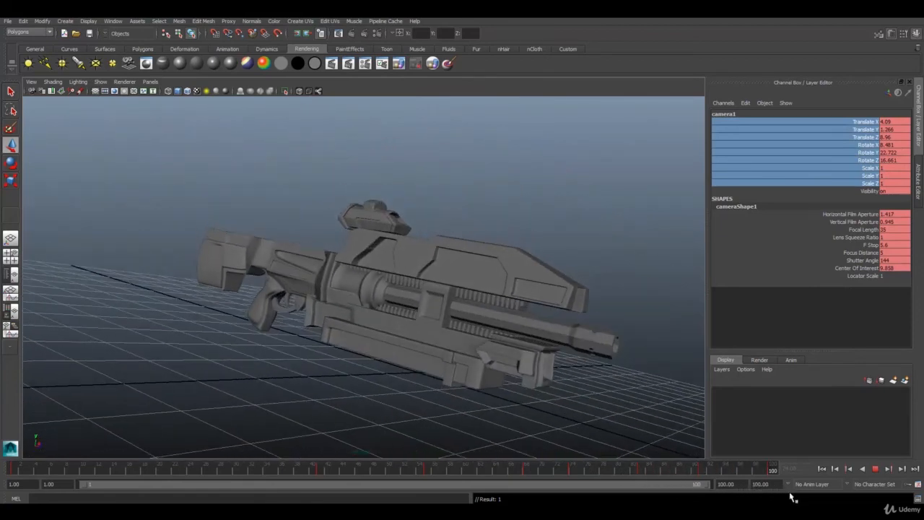
left_click(918, 144)
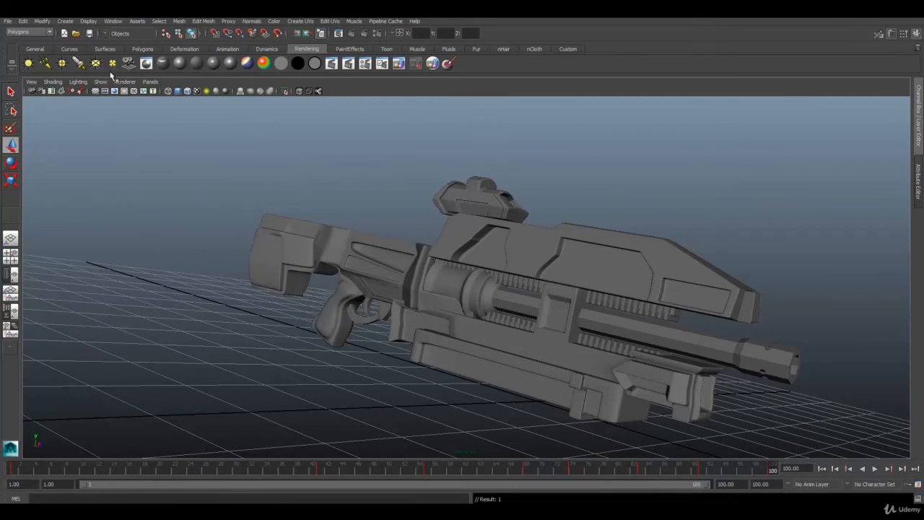
left_click(150, 81)
mouse_move(196, 91)
left_click(253, 101)
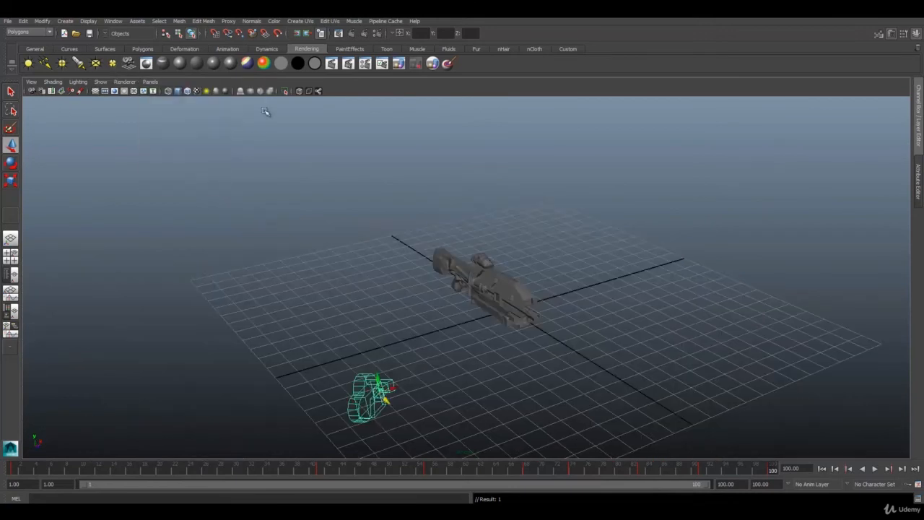
- Scrub and play the animation in the perspective view to check the camera's path around the rifle
left_click_drag(36, 470, 207, 469)
scroll(255, 386, "down", 3)
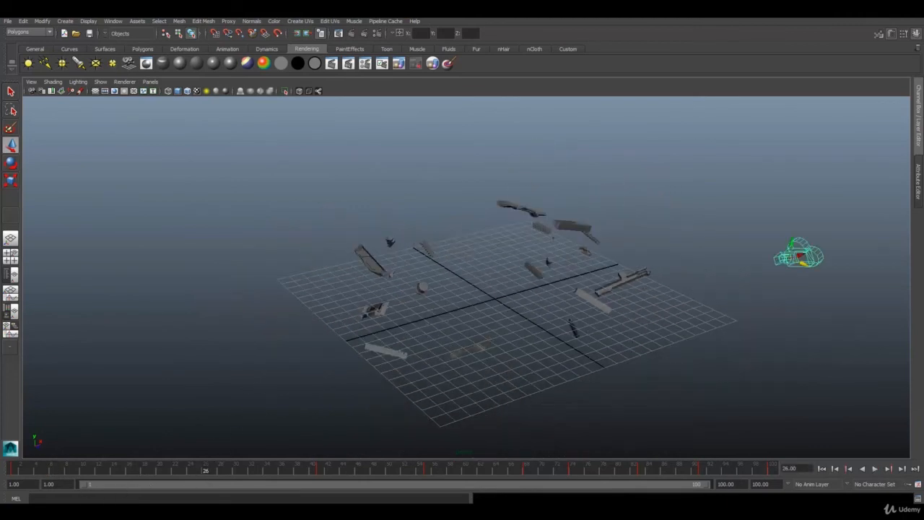
key("alt+v")
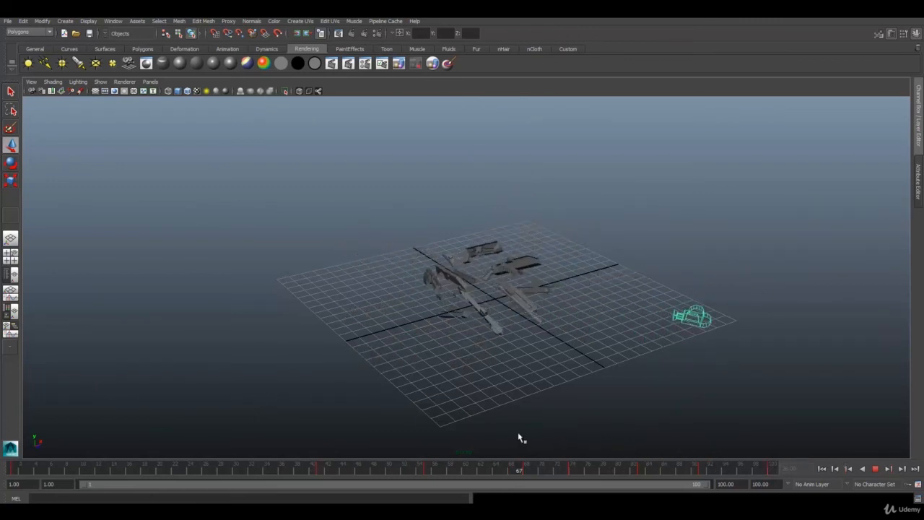
left_click(773, 467)
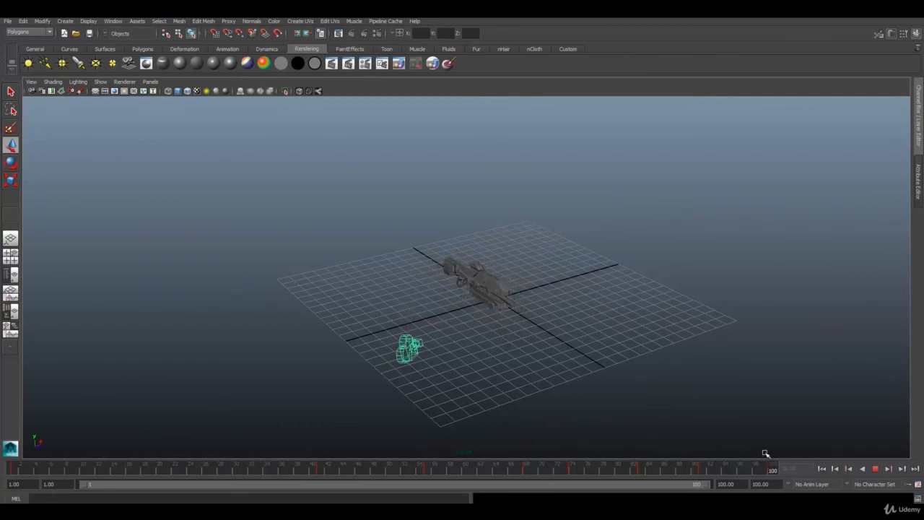
- Select all the rifle parts at frame 100 and assign them a new Blinn material
left_click_drag(485, 305, 428, 316)
left_click(484, 285)
key("f")
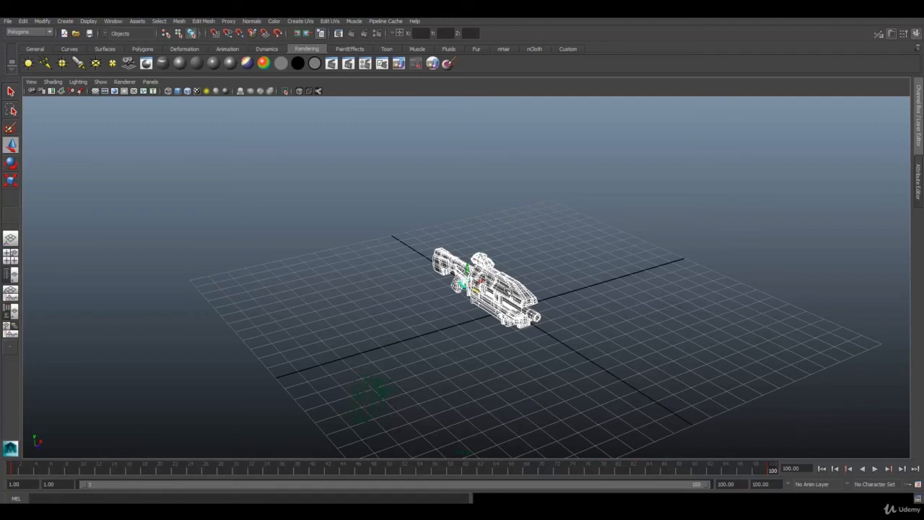
right_click_drag(504, 289, 494, 479)
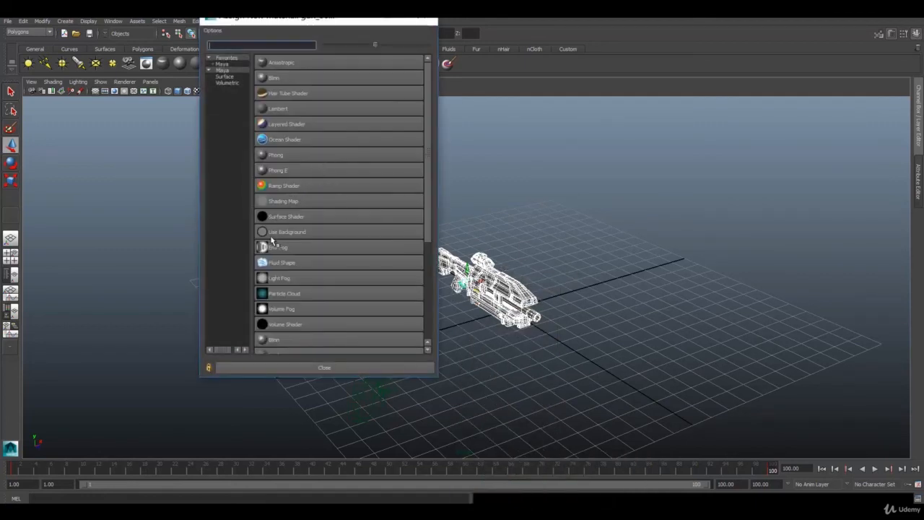
left_click(289, 338)
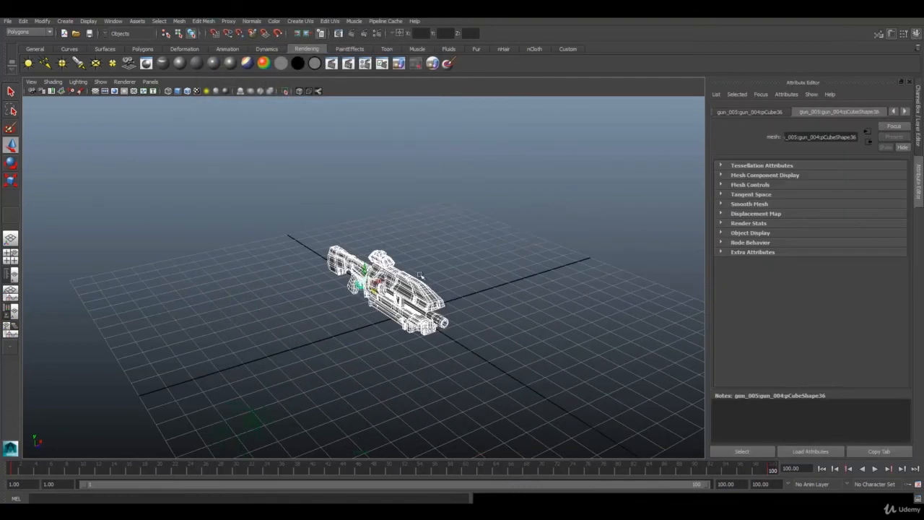
- Clear the selection and turn on textured display to view the rifle from a low side angle
scroll(419, 276, "up", 8)
mouse_move(372, 383)
left_mouse_down("alt")
mouse_move(421, 357)
mouse_move(495, 353)
mouse_move(375, 358)
left_mouse_up("alt")
left_click(421, 358)
scroll(421, 358, "down", 4)
key("6")
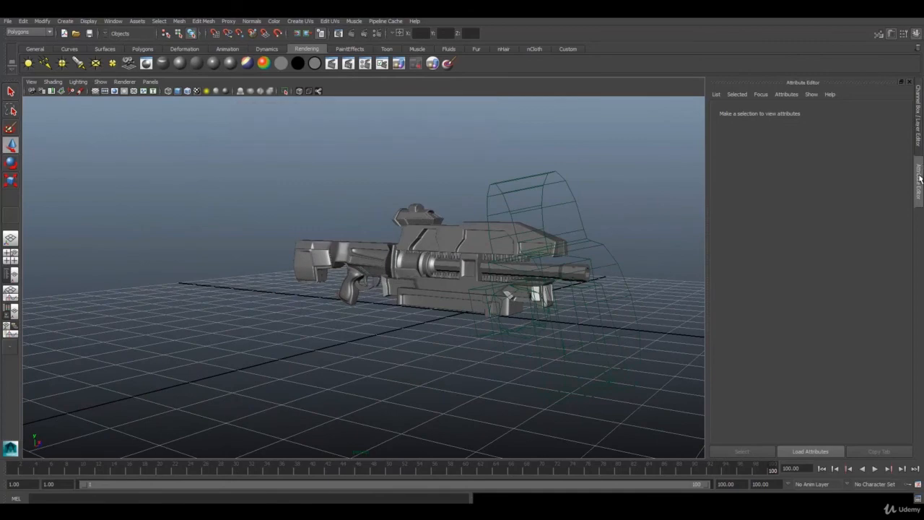
- Hide the Attribute Editor and switch the viewport to look through camera1
left_click(918, 178)
left_click_drag(516, 226, 509, 236, "alt")
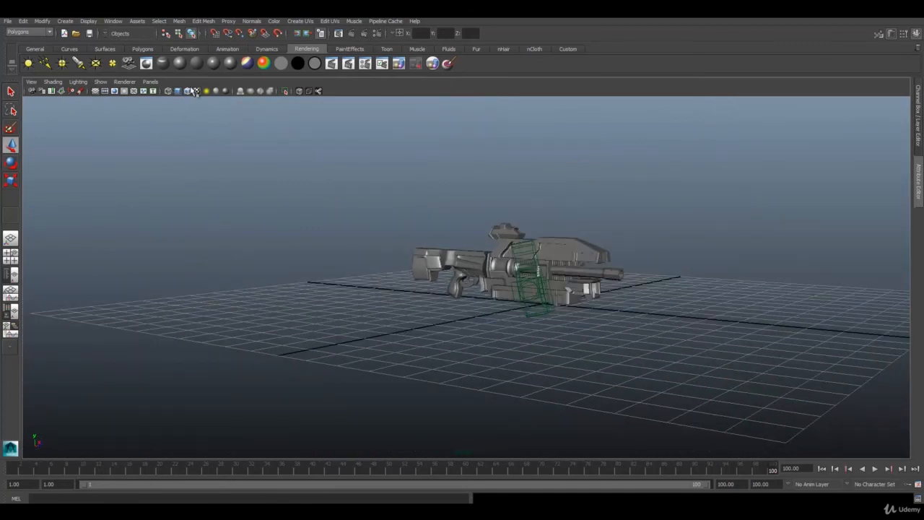
left_click(150, 82)
mouse_move(179, 94)
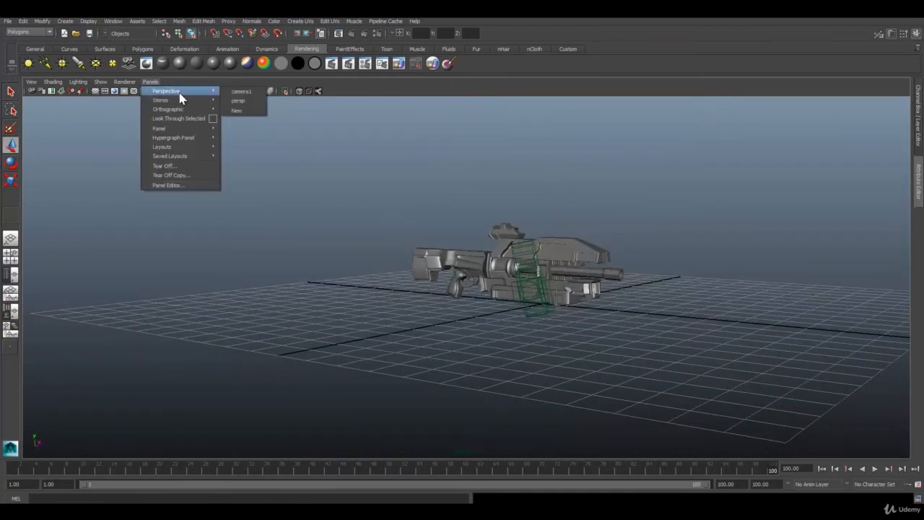
left_click(252, 101)
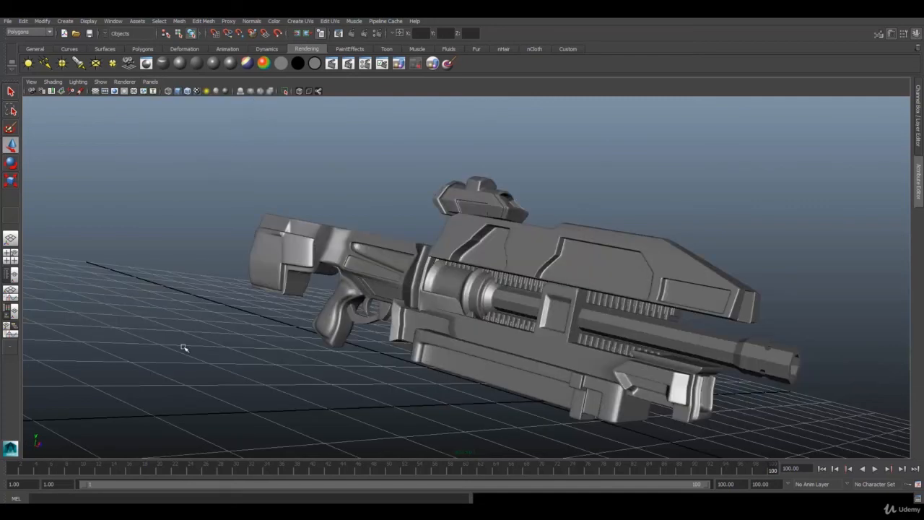
- Hide the viewport grid and play the rifle assembly animation through the camera
left_click_drag(16, 468, 189, 472)
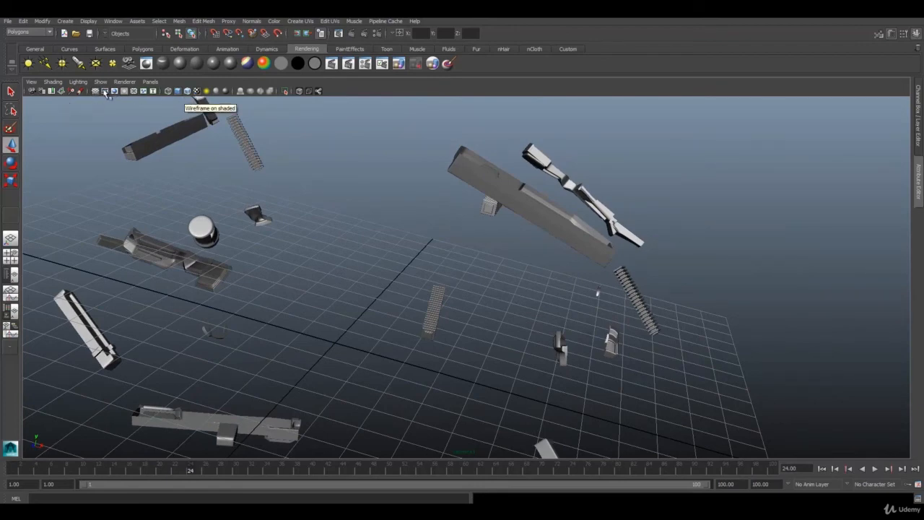
left_click(96, 93)
key("alt+v")
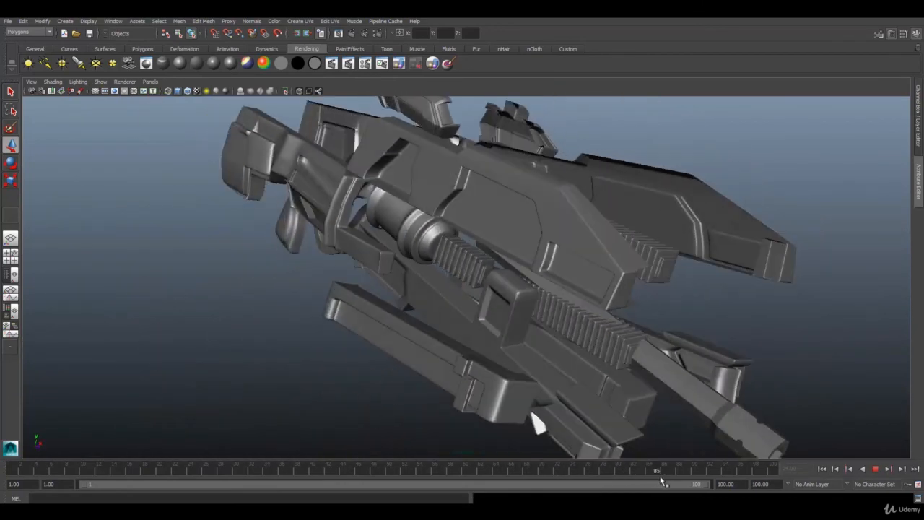
left_click_drag(729, 484, 327, 438)
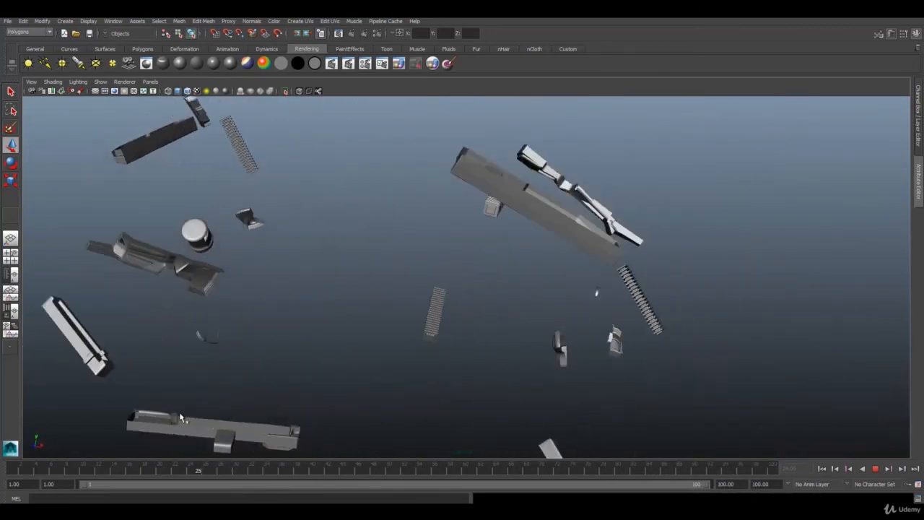
left_click_drag(314, 406, 714, 450)
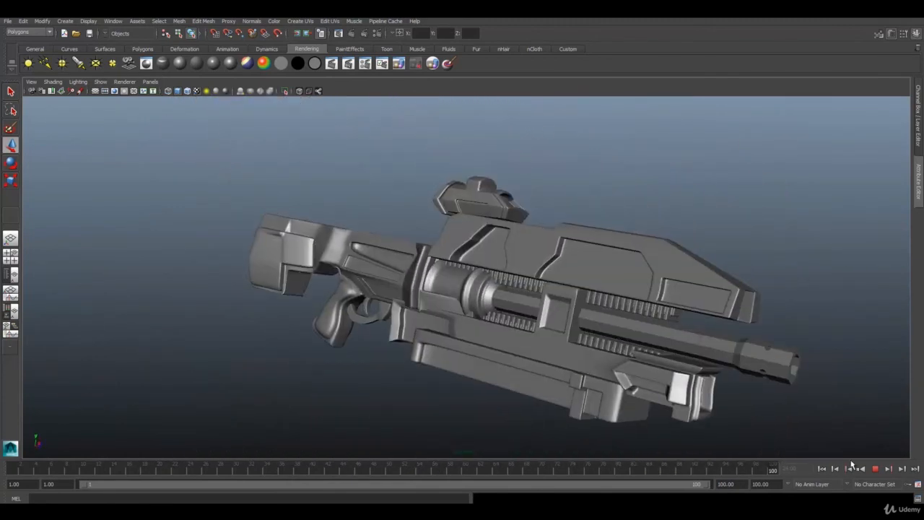